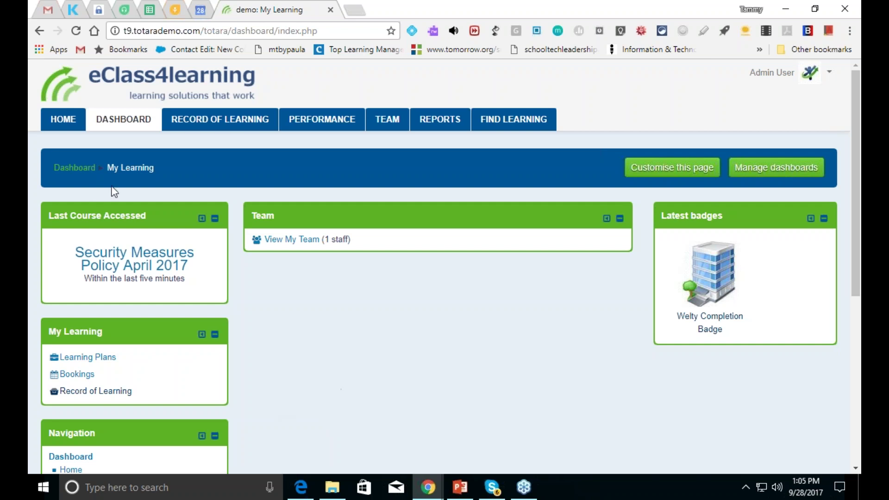
- Open the Security Measures Policy April 2017 course from the home page's course list
{"action": "left_click", "coordinate": [68, 123]}
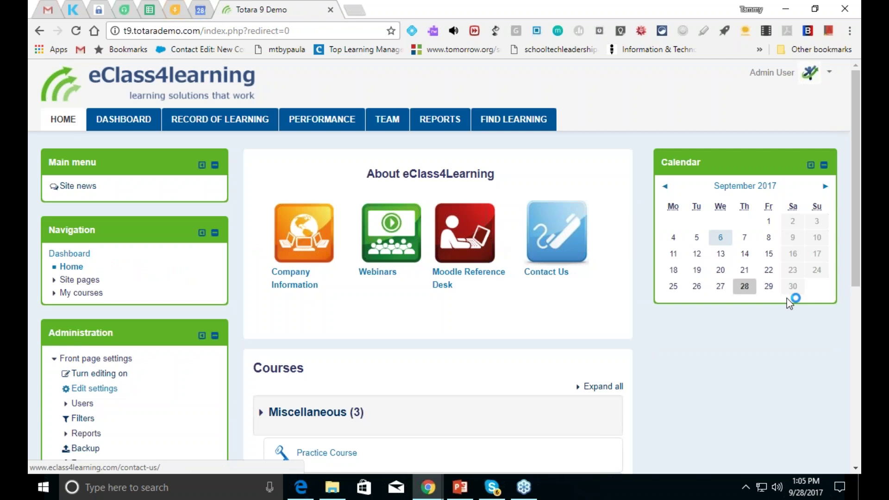
{"action": "left_click_drag", "start_coordinate": [855, 277], "coordinate": [847, 412]}
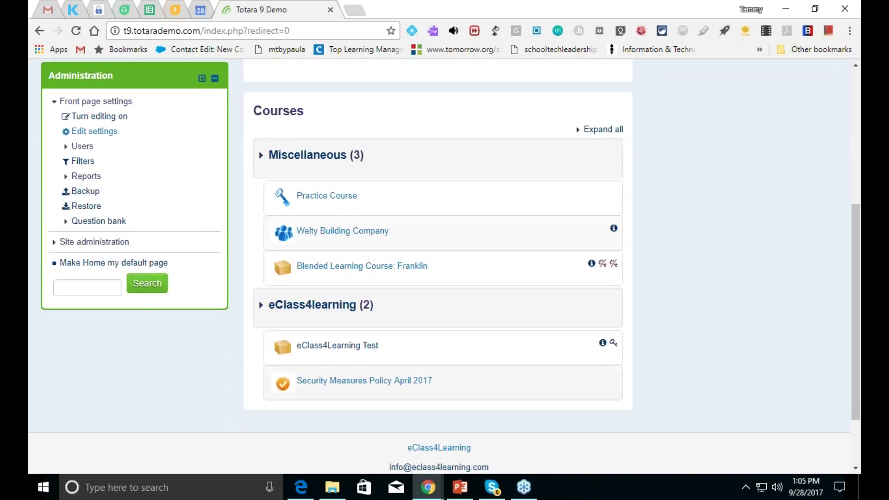
{"action": "left_click", "coordinate": [333, 381]}
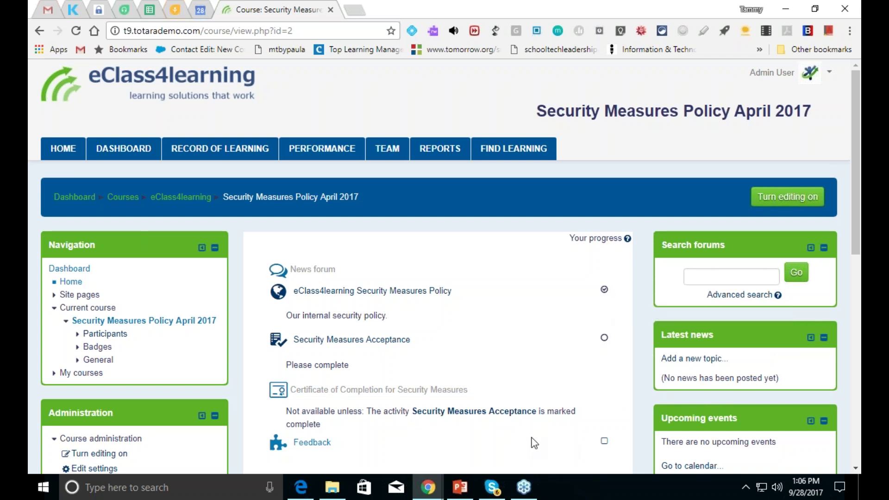
- Mark the Feedback activity complete, turn editing on, and edit the security policy link's settings
{"action": "left_click", "coordinate": [604, 441]}
{"action": "left_click", "coordinate": [781, 199]}
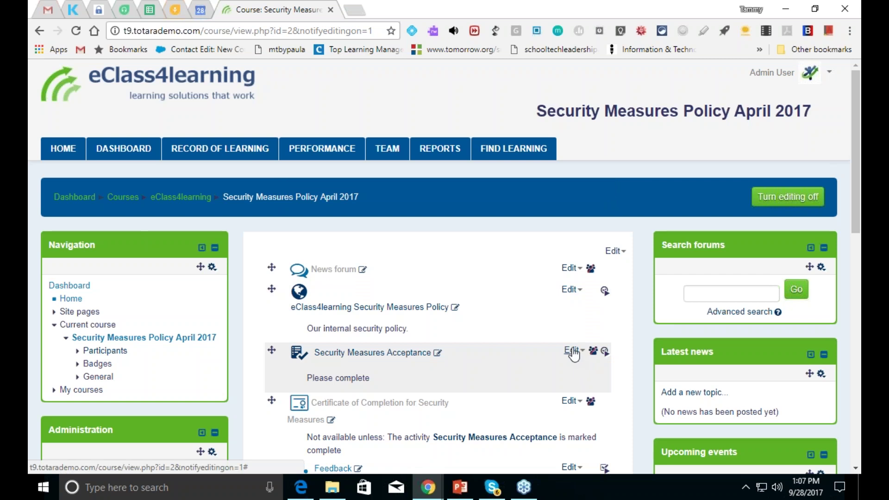
{"action": "left_click", "coordinate": [572, 290]}
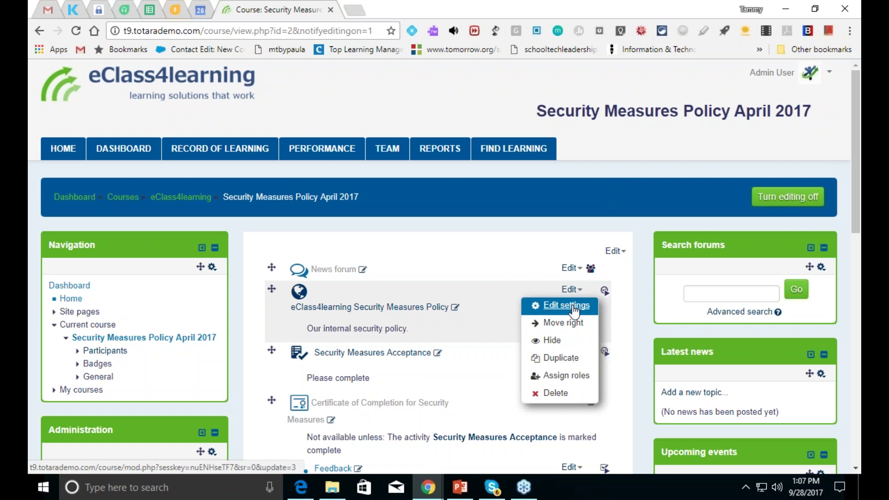
{"action": "left_click", "coordinate": [573, 306]}
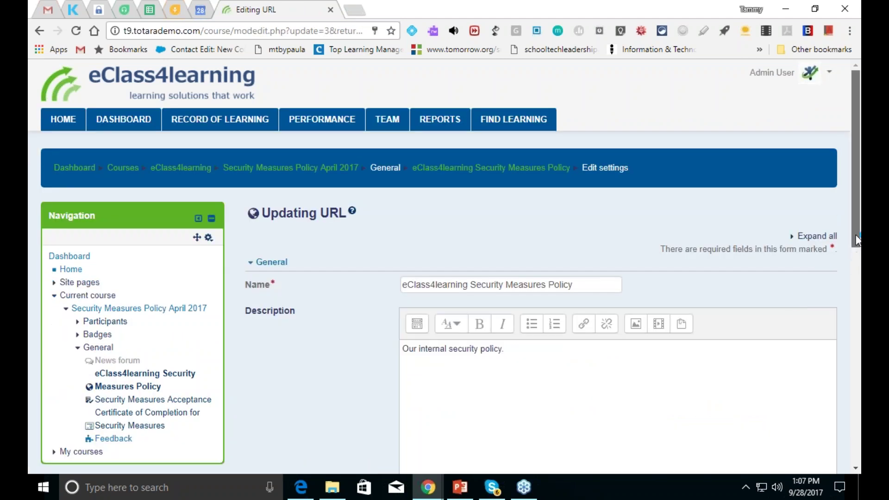
- Review the policy link's Activity completion options, then save and return to the course
{"action": "scroll", "coordinate": [848, 245], "scroll_direction": "down", "scroll_amount": 8}
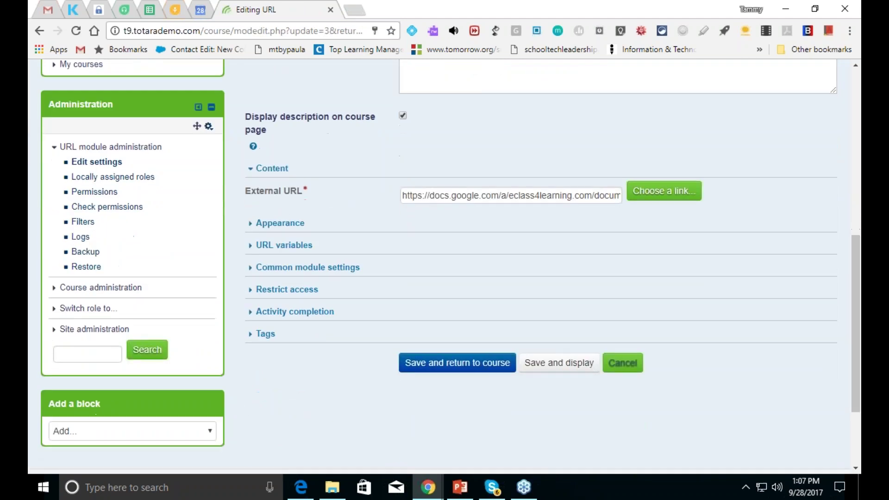
{"action": "left_click", "coordinate": [315, 319]}
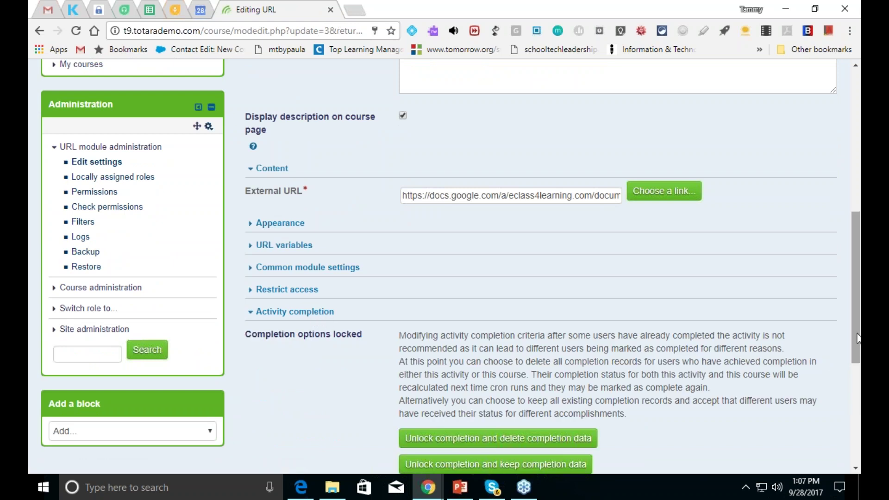
{"action": "left_click_drag", "start_coordinate": [857, 338], "coordinate": [857, 395]}
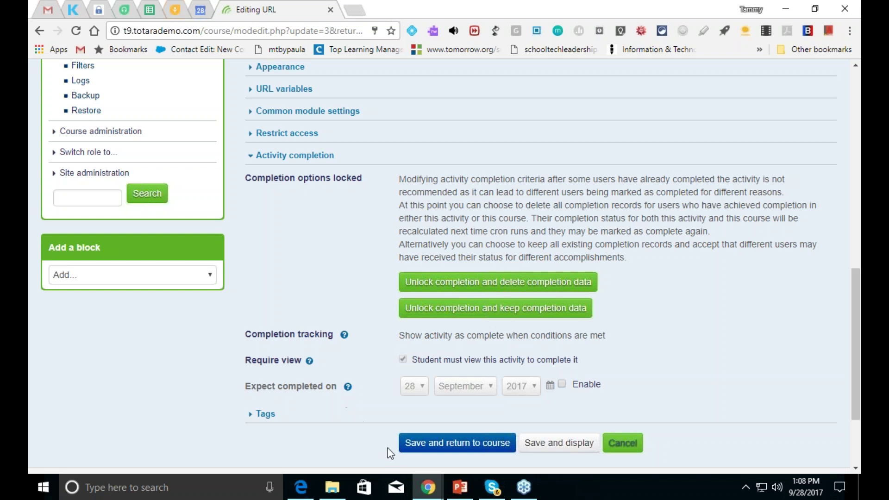
{"action": "left_click", "coordinate": [428, 450]}
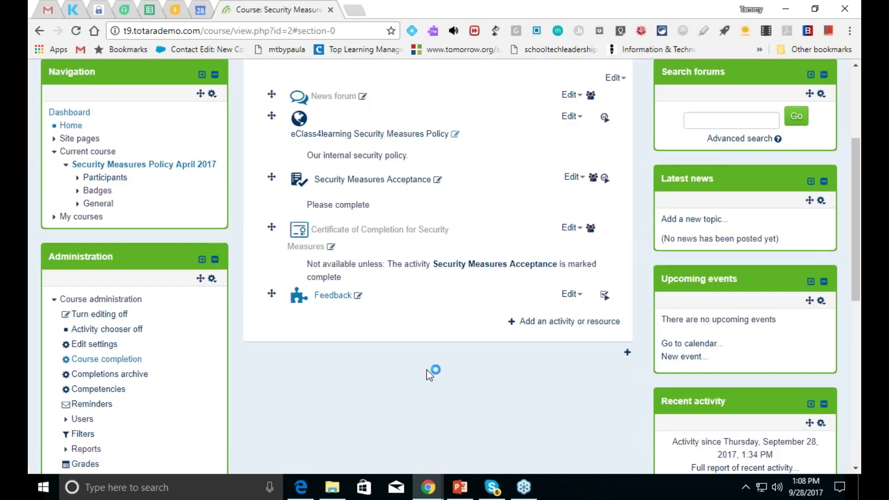
- Save the Security Measures Acceptance quiz settings with Require passing grade kept on
{"action": "left_click", "coordinate": [572, 178]}
{"action": "left_click", "coordinate": [562, 193]}
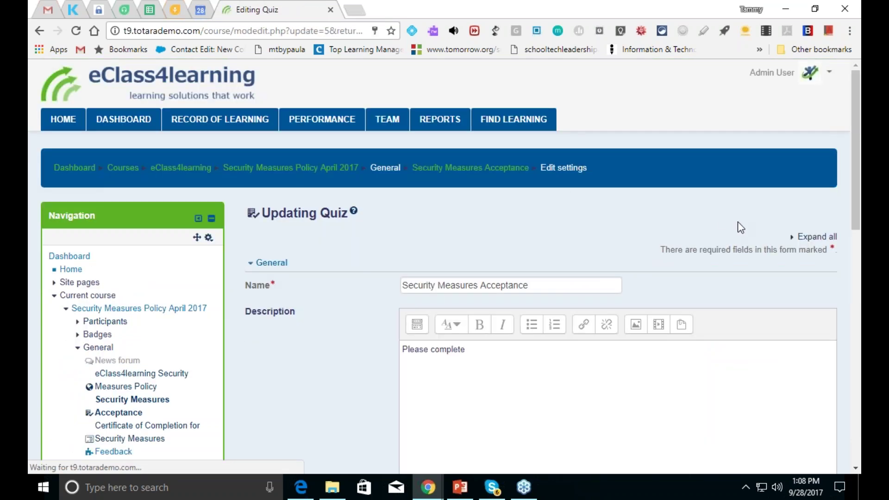
{"action": "left_click_drag", "start_coordinate": [856, 218], "coordinate": [858, 377]}
{"action": "left_click", "coordinate": [305, 363]}
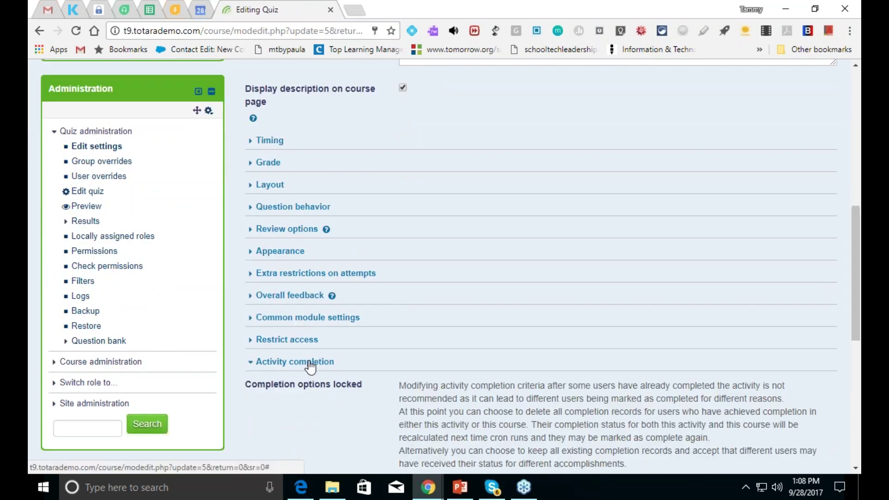
{"action": "left_click_drag", "start_coordinate": [857, 327], "coordinate": [860, 424]}
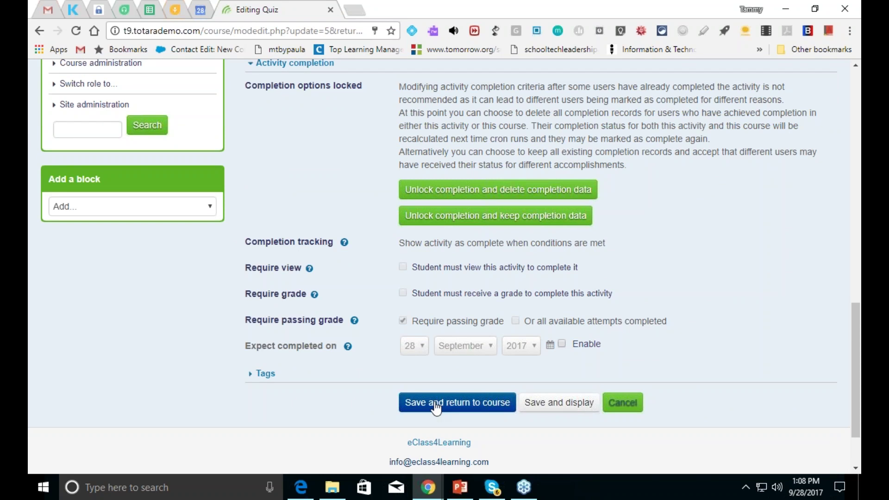
{"action": "left_click", "coordinate": [435, 406]}
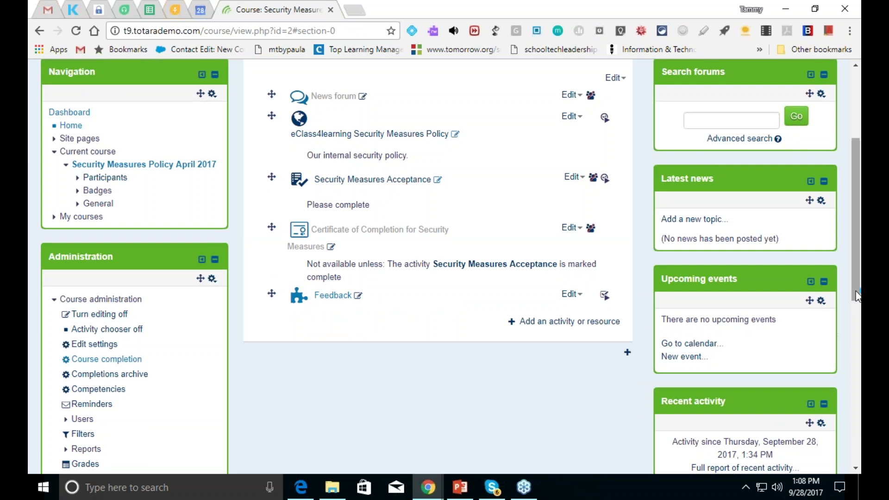
{"action": "scroll", "coordinate": [833, 329], "scroll_direction": "up", "scroll_amount": 3}
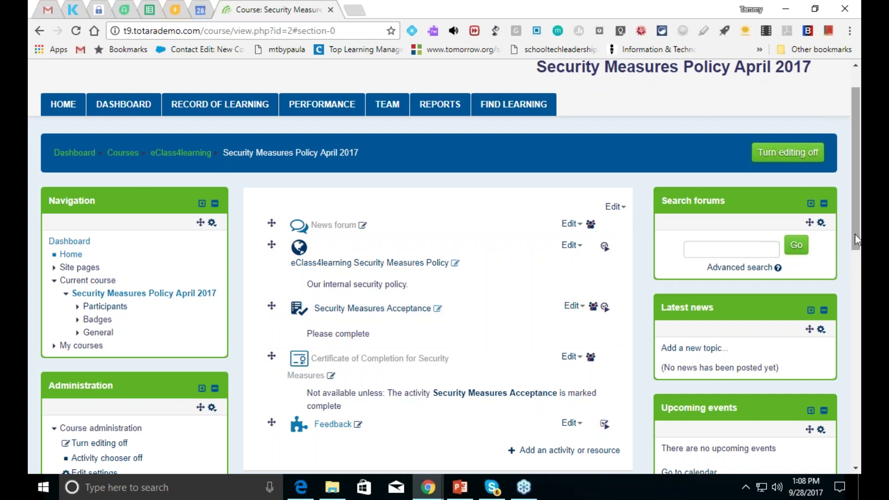
{"action": "scroll", "coordinate": [855, 234], "scroll_direction": "down", "scroll_amount": 3}
{"action": "scroll", "coordinate": [67, 392], "scroll_direction": "down", "scroll_amount": 3}
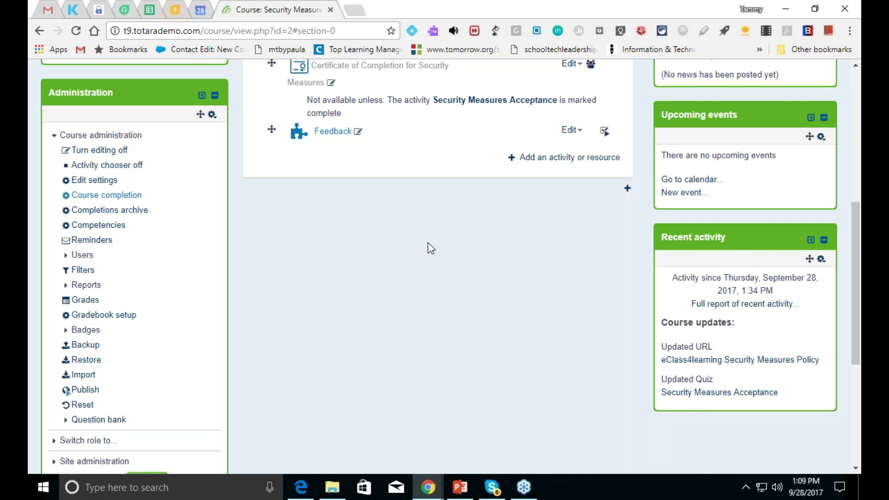
{"action": "left_click", "coordinate": [119, 197]}
- Review the completion criteria (Acceptance quiz, minimum grade 80), then expand Site administration
{"action": "left_click", "coordinate": [134, 197]}
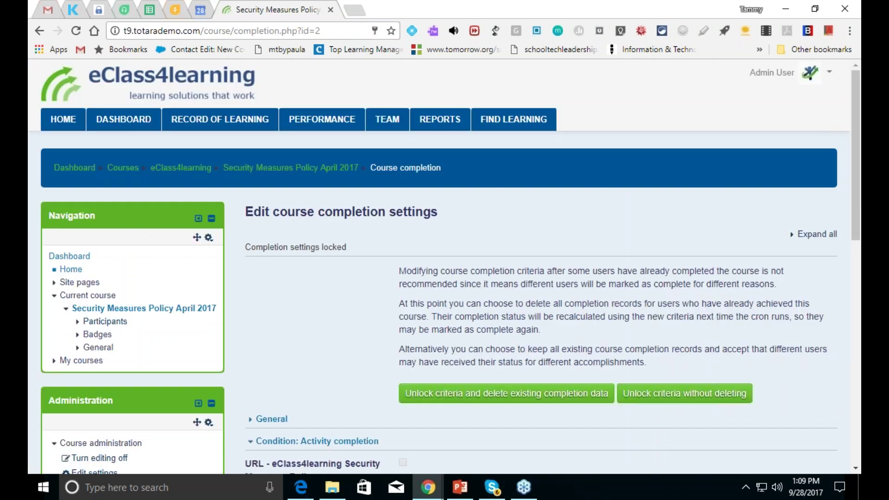
{"action": "left_click_drag", "start_coordinate": [856, 228], "coordinate": [856, 346]}
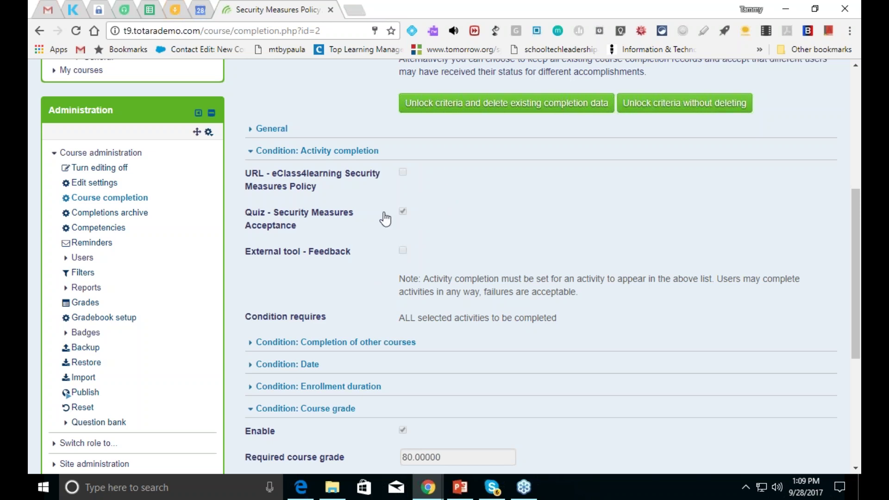
{"action": "left_click_drag", "start_coordinate": [853, 275], "coordinate": [857, 311]}
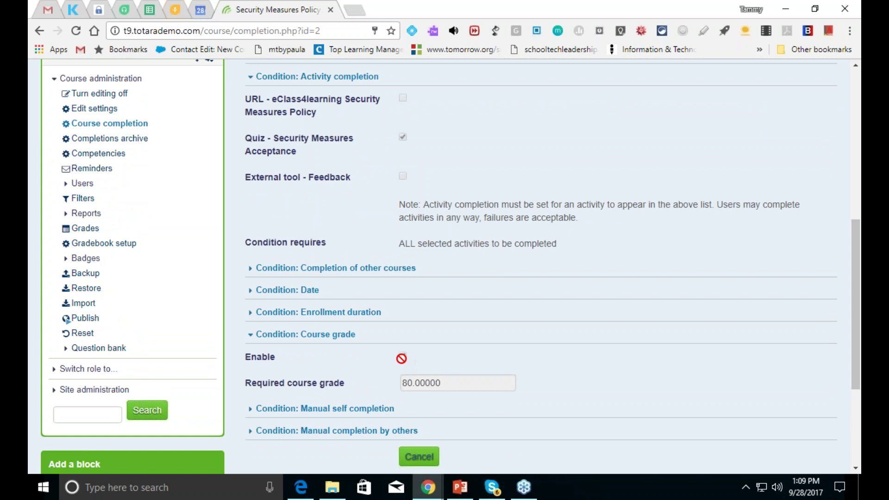
{"action": "left_click_drag", "start_coordinate": [856, 372], "coordinate": [857, 259]}
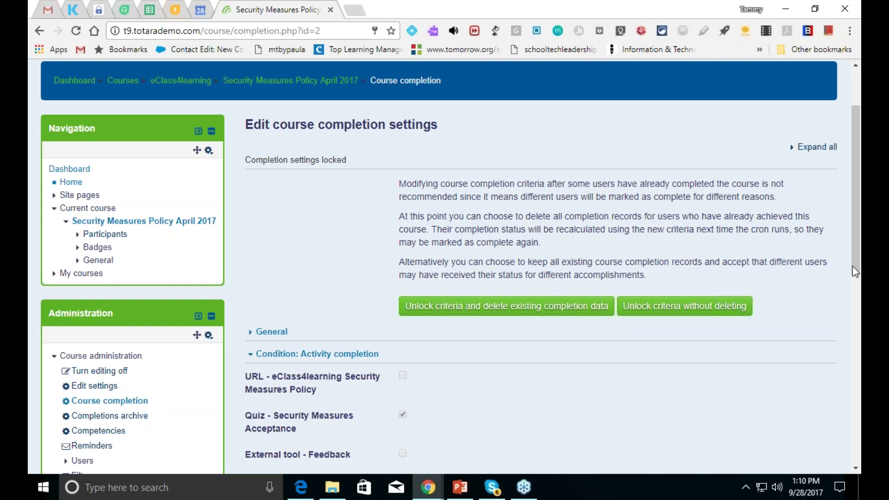
{"action": "left_click_drag", "start_coordinate": [855, 272], "coordinate": [856, 381]}
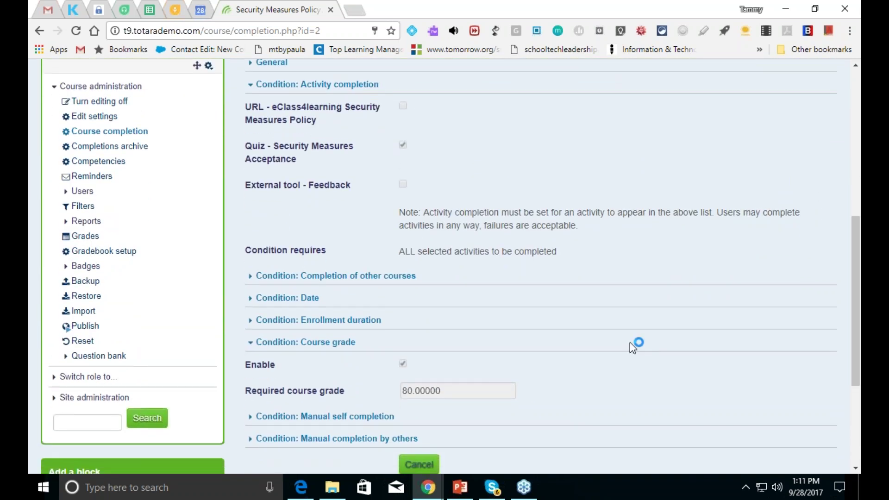
{"action": "left_click", "coordinate": [98, 400]}
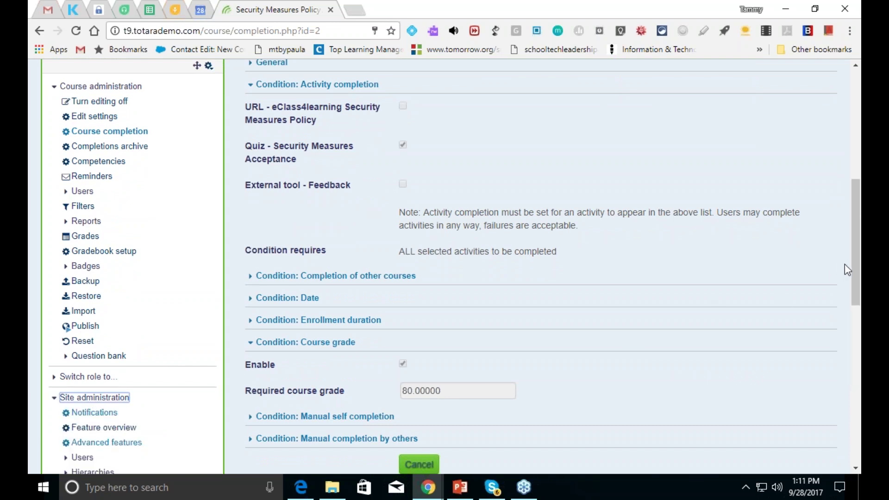
{"action": "left_click_drag", "start_coordinate": [854, 266], "coordinate": [855, 353]}
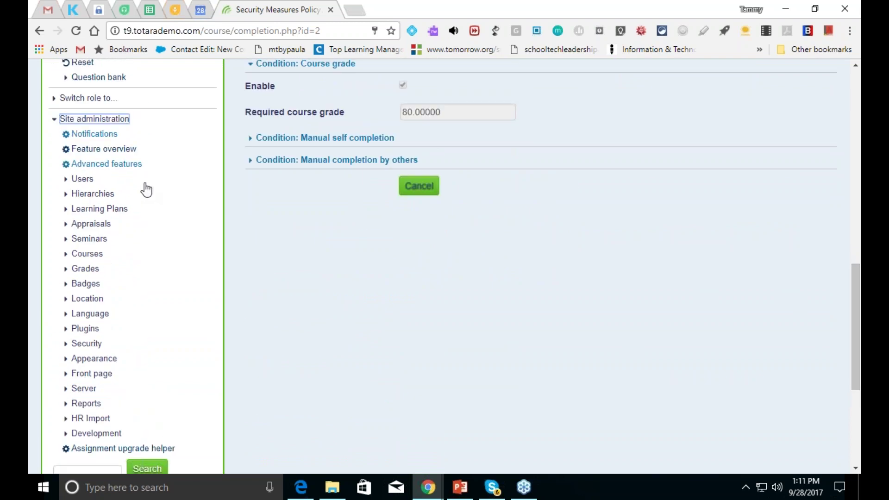
- Expand Hierarchies and then Positions under Site administration
{"action": "left_click", "coordinate": [105, 196]}
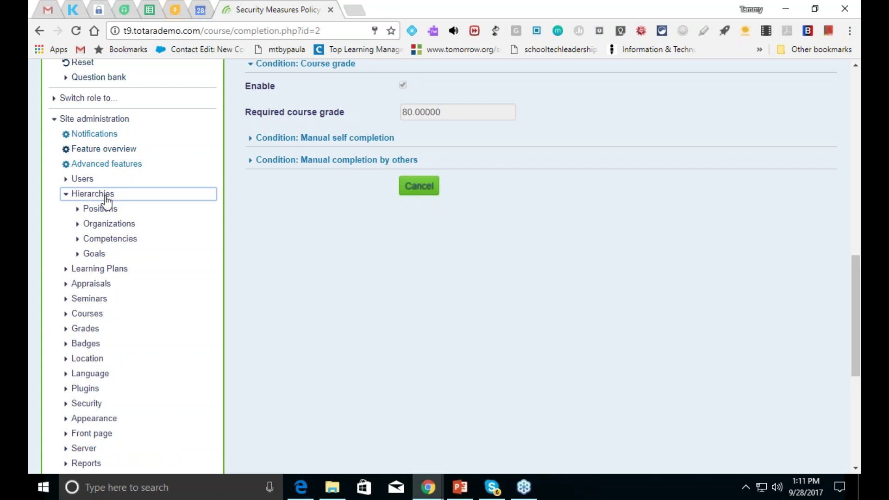
{"action": "left_click", "coordinate": [107, 210]}
- View the Report Framework position hierarchy: CEO over Assistant and Accountant department heads
{"action": "left_click", "coordinate": [114, 225]}
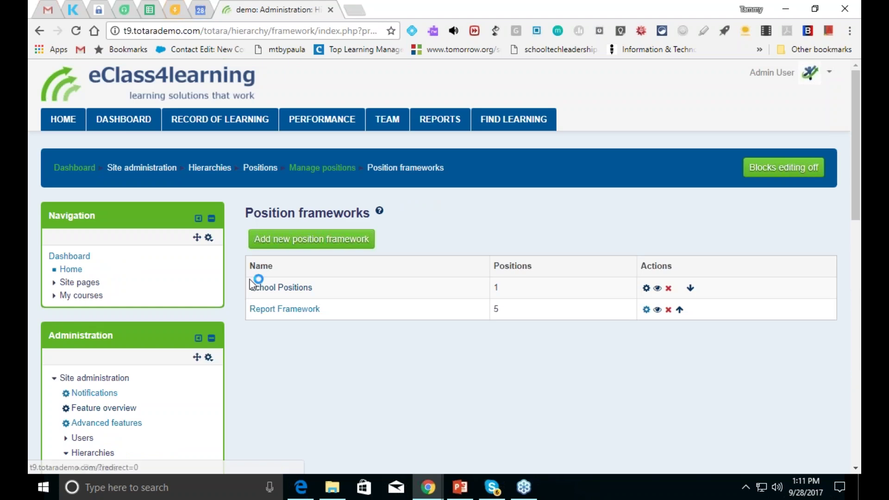
{"action": "left_click", "coordinate": [276, 313]}
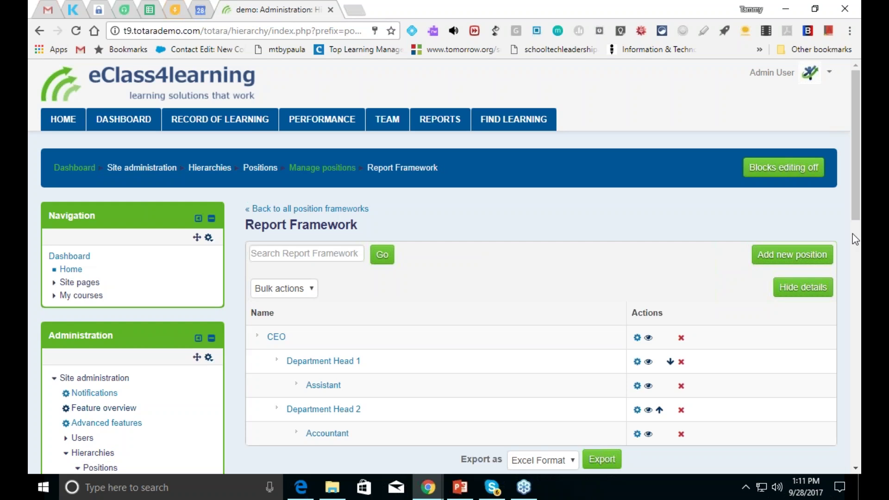
{"action": "scroll", "coordinate": [852, 234], "scroll_direction": "down", "scroll_amount": 3}
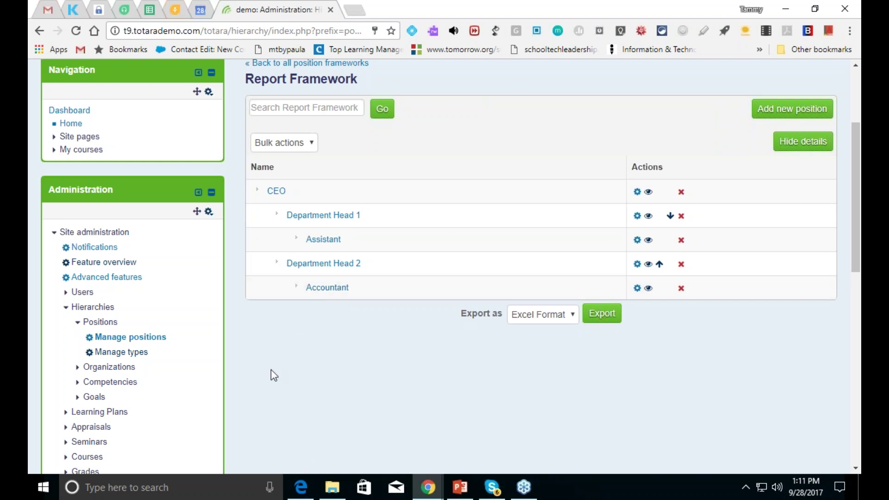
- Browse to the Report Practice organization framework showing CEO and Department 1
{"action": "left_click", "coordinate": [129, 368]}
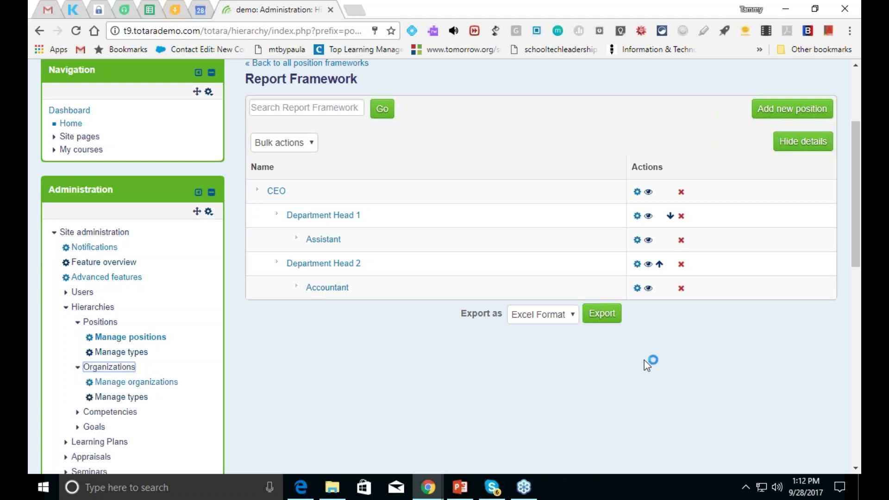
{"action": "left_click_drag", "start_coordinate": [857, 266], "coordinate": [858, 309]}
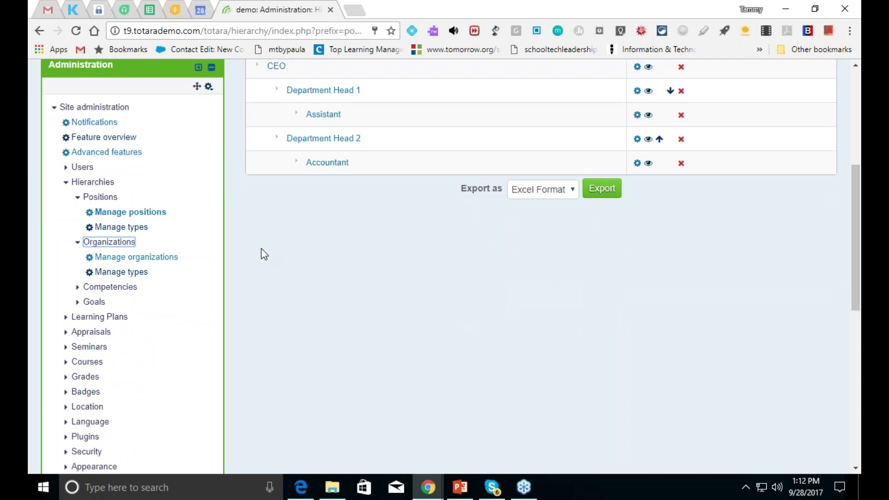
{"action": "left_click", "coordinate": [145, 258]}
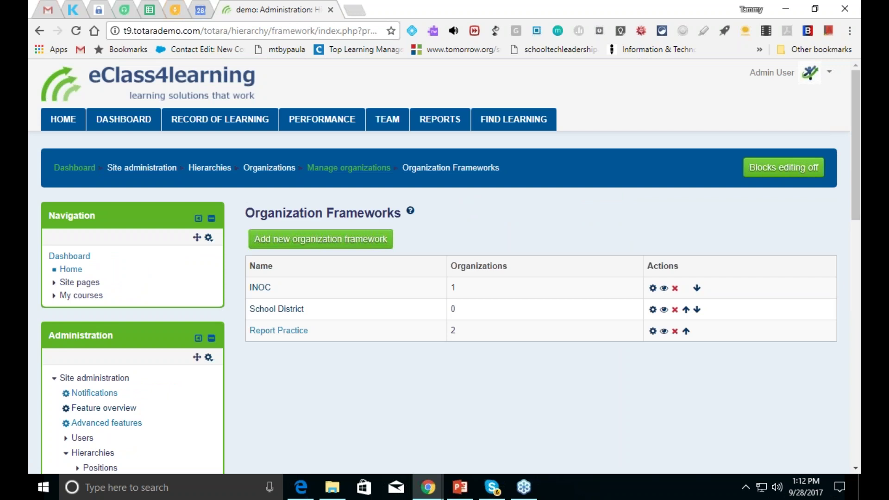
{"action": "left_click", "coordinate": [278, 331]}
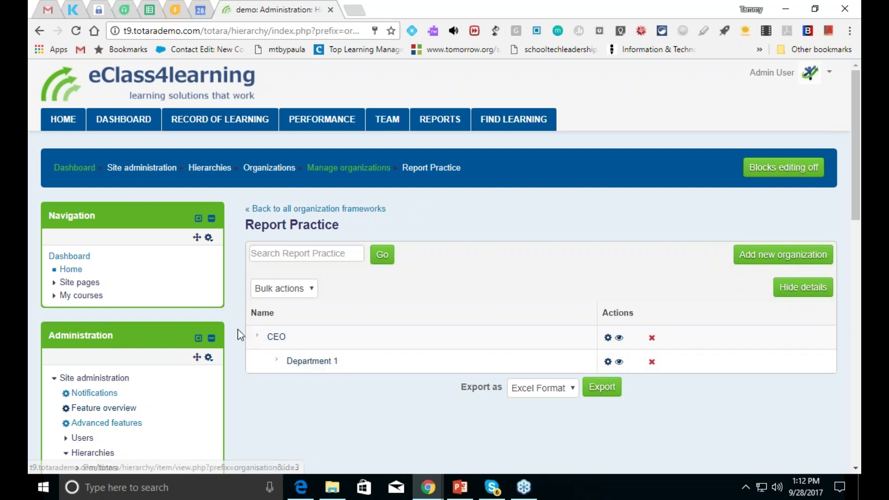
{"action": "scroll", "coordinate": [855, 185], "scroll_direction": "down", "scroll_amount": 3}
{"action": "scroll", "coordinate": [537, 264], "scroll_direction": "down", "scroll_amount": 2}
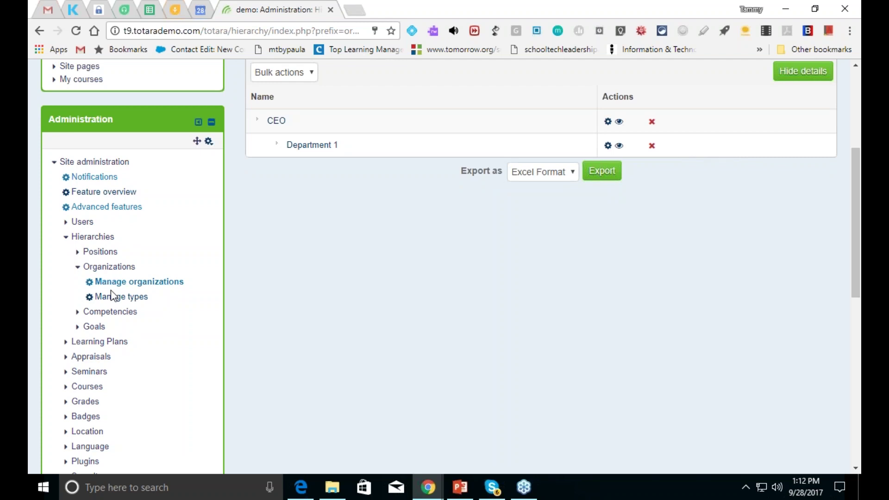
{"action": "left_click_drag", "start_coordinate": [856, 294], "coordinate": [856, 253]}
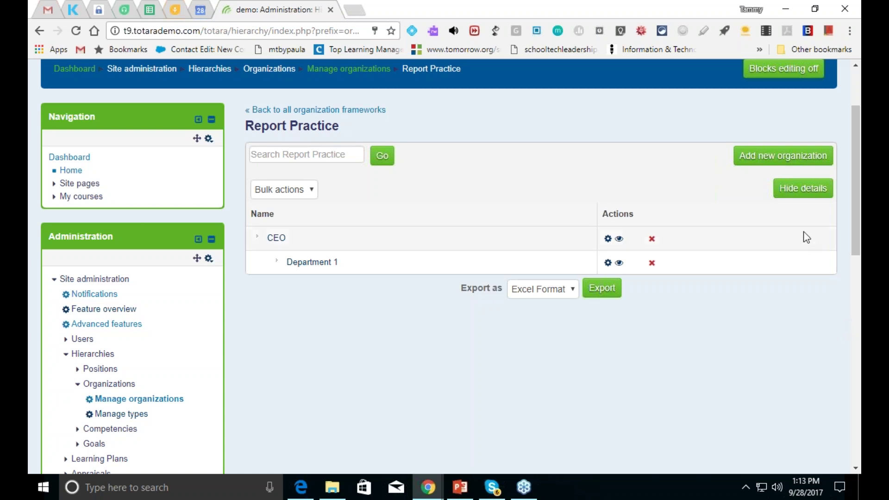
{"action": "mouse_move", "coordinate": [856, 253]}
{"action": "left_mouse_down"}
{"action": "mouse_move", "coordinate": [857, 280]}
{"action": "mouse_move", "coordinate": [856, 255]}
{"action": "left_mouse_up"}
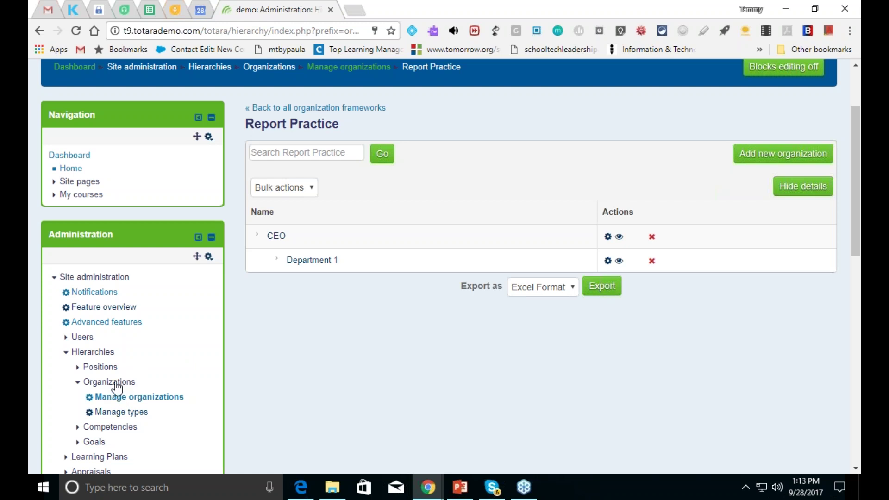
- Review the six audiences under Users > Accounts > Audiences and start adding a new one
{"action": "left_click", "coordinate": [79, 339]}
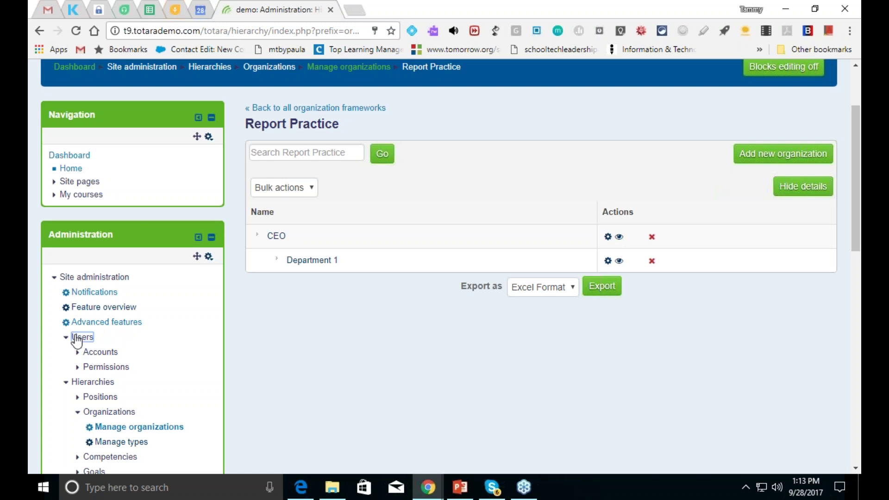
{"action": "left_click", "coordinate": [99, 352]}
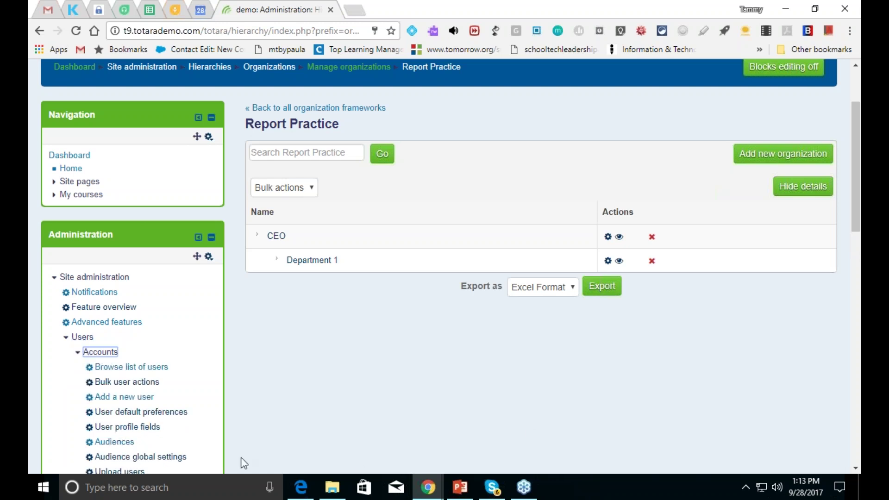
{"action": "left_click", "coordinate": [121, 442]}
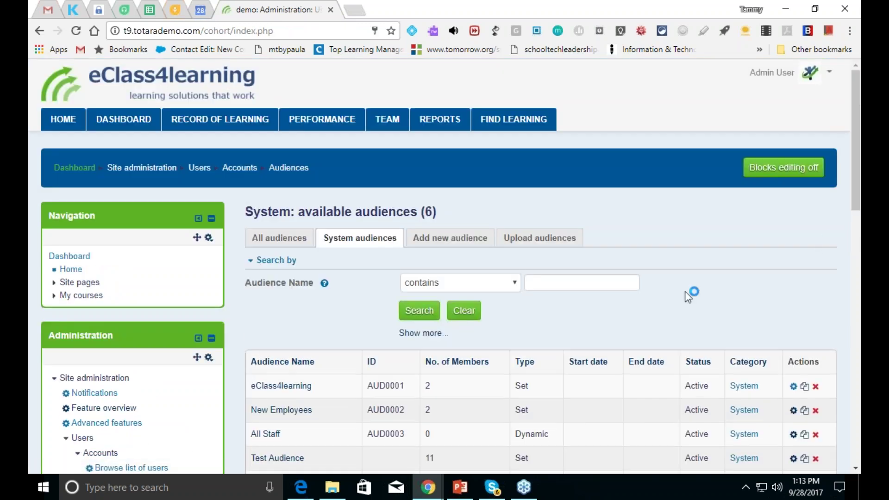
{"action": "scroll", "coordinate": [855, 213], "scroll_direction": "down", "scroll_amount": 3}
{"action": "scroll", "coordinate": [856, 204], "scroll_direction": "down", "scroll_amount": 1}
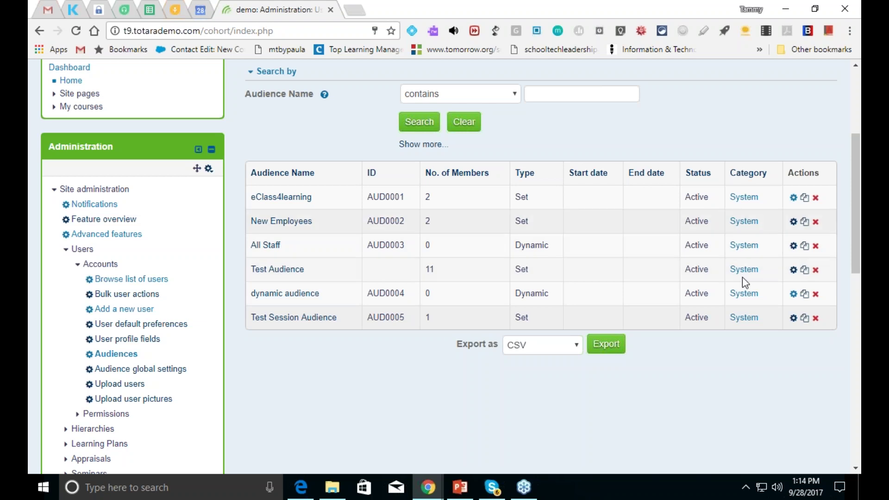
{"action": "left_click_drag", "start_coordinate": [856, 270], "coordinate": [853, 228]}
{"action": "left_click", "coordinate": [445, 153]}
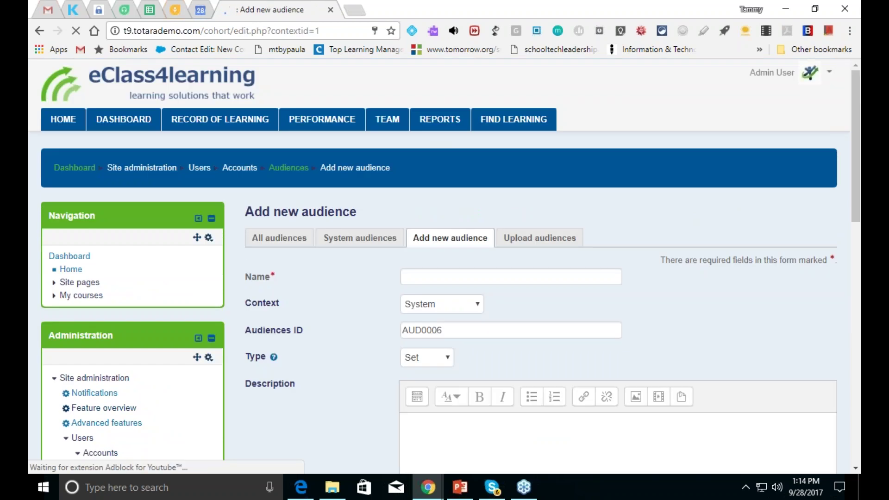
- Save a new dynamic audience named 'practice audience' with System context
{"action": "left_click", "coordinate": [468, 310]}
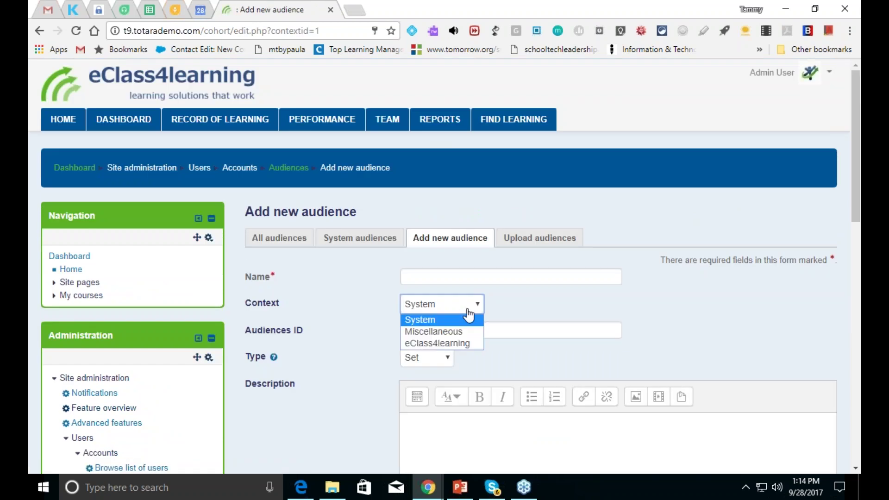
{"action": "left_click", "coordinate": [468, 310]}
{"action": "left_click", "coordinate": [468, 310]}
{"action": "left_click", "coordinate": [469, 319]}
{"action": "left_click", "coordinate": [467, 276]}
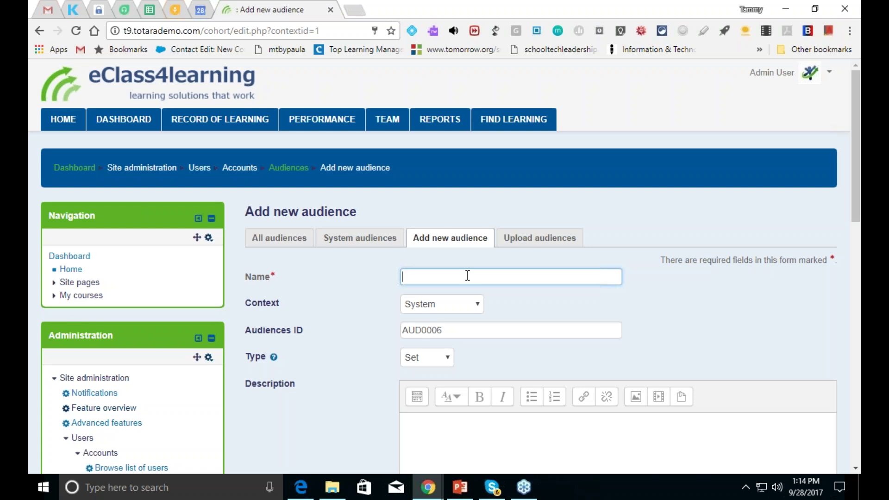
{"action": "type", "text": "practice audience"}
{"action": "left_click", "coordinate": [429, 367]}
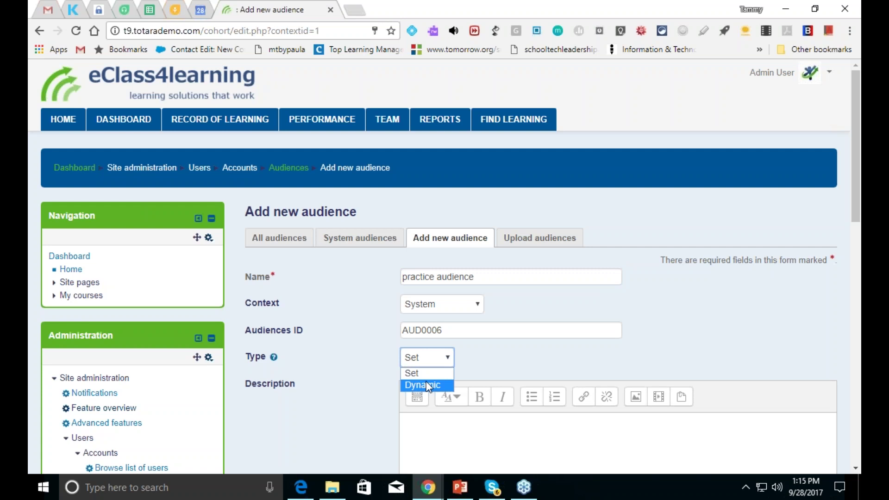
{"action": "left_click", "coordinate": [427, 386]}
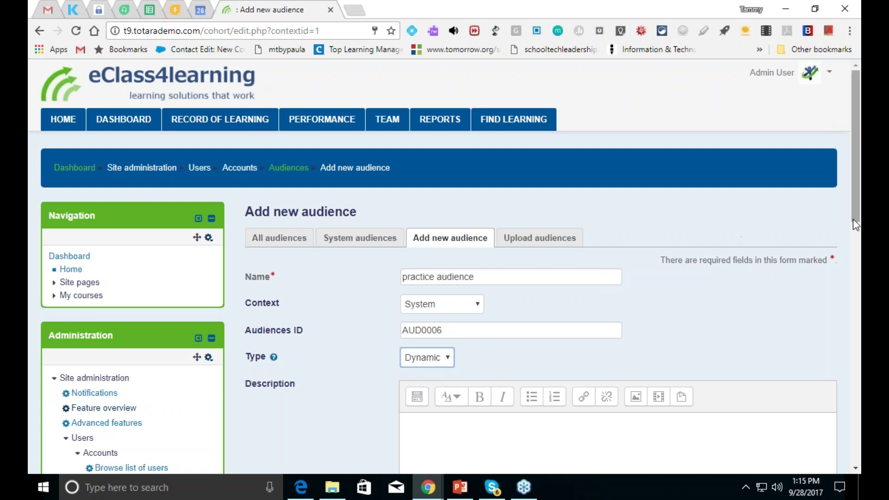
{"action": "left_click_drag", "start_coordinate": [855, 215], "coordinate": [854, 349]}
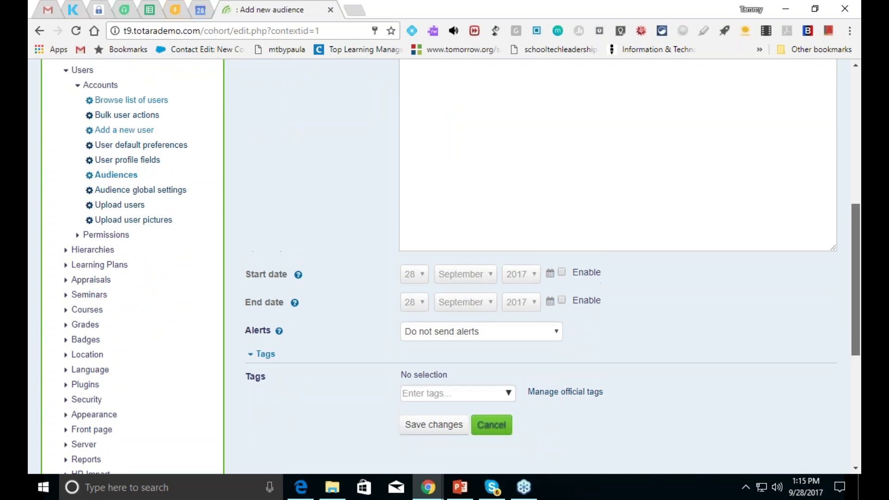
{"action": "left_click", "coordinate": [430, 426]}
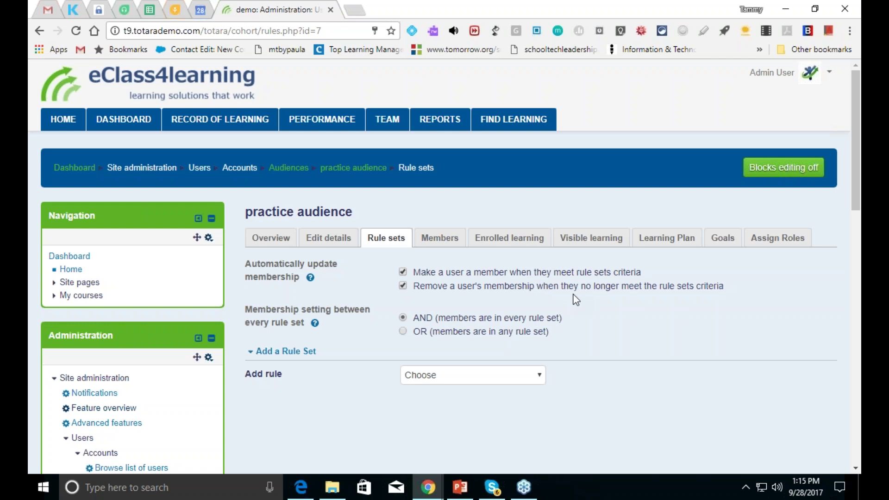
- Add an Organizations rule matching Accounting to the practice audience and approve the changes
{"action": "left_click", "coordinate": [538, 382]}
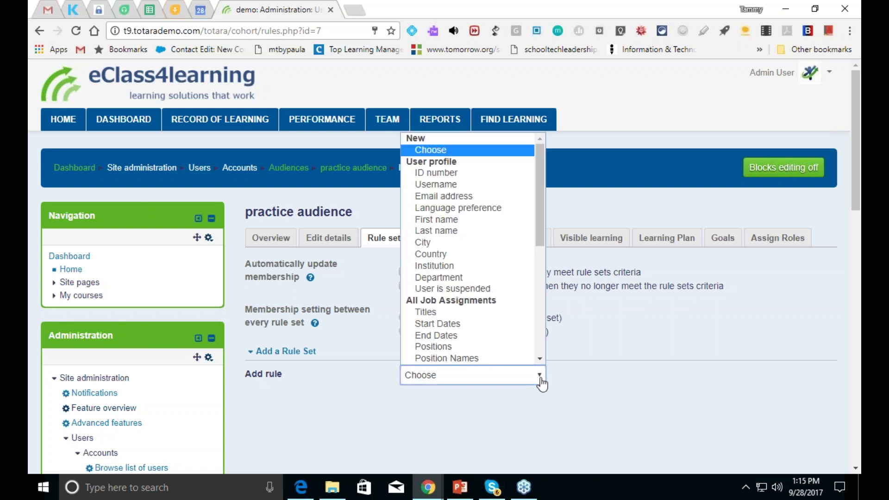
{"action": "left_click_drag", "start_coordinate": [542, 229], "coordinate": [543, 265]}
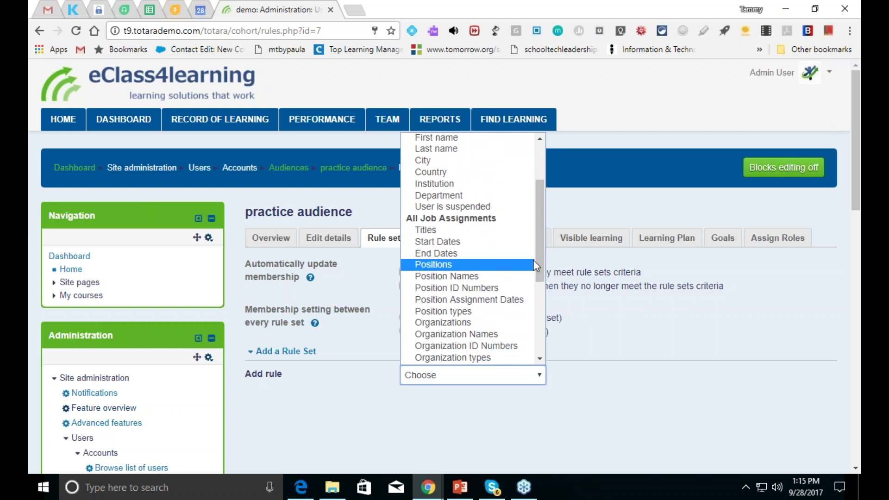
{"action": "left_click_drag", "start_coordinate": [542, 260], "coordinate": [544, 332]}
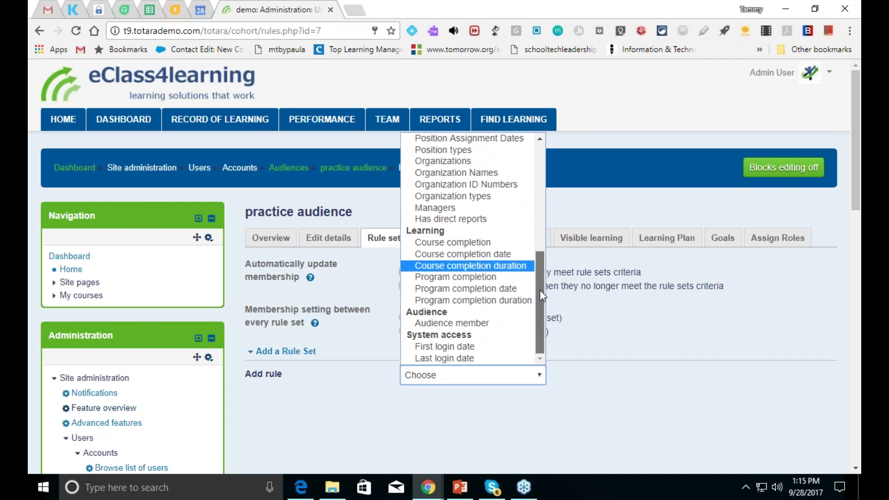
{"action": "left_click_drag", "start_coordinate": [540, 289], "coordinate": [545, 272]}
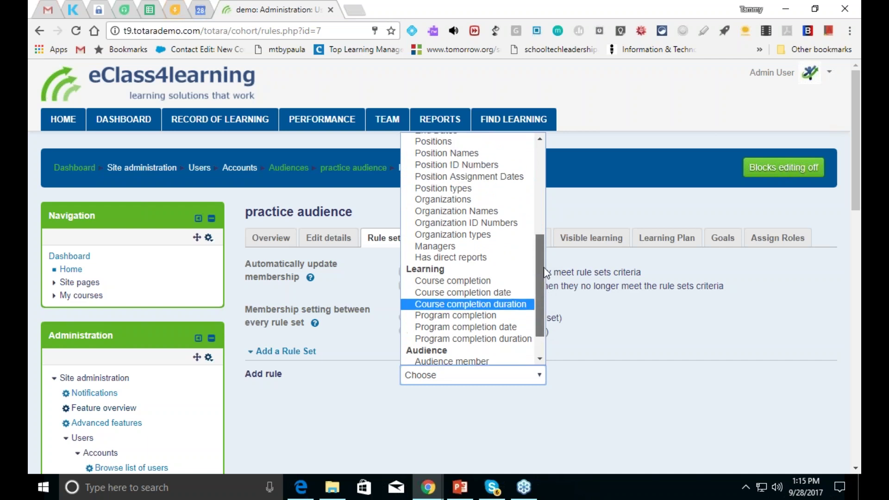
{"action": "left_click", "coordinate": [501, 203]}
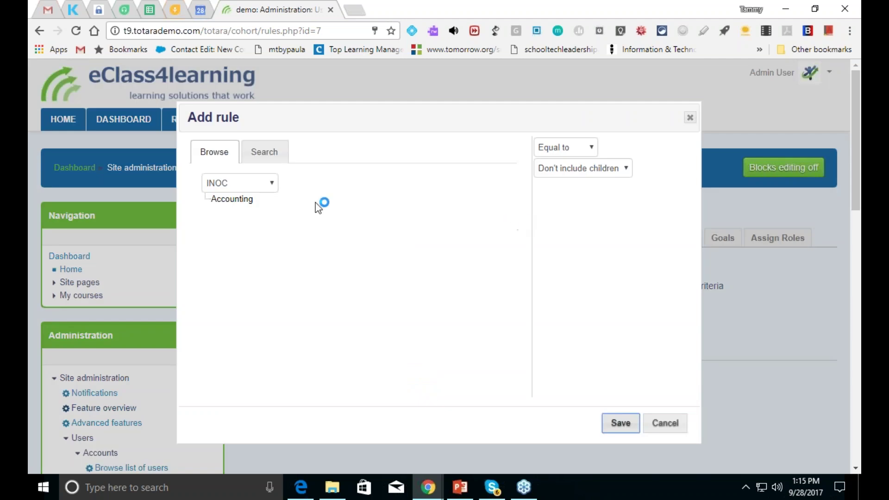
{"action": "left_click", "coordinate": [238, 204]}
{"action": "left_click", "coordinate": [620, 423]}
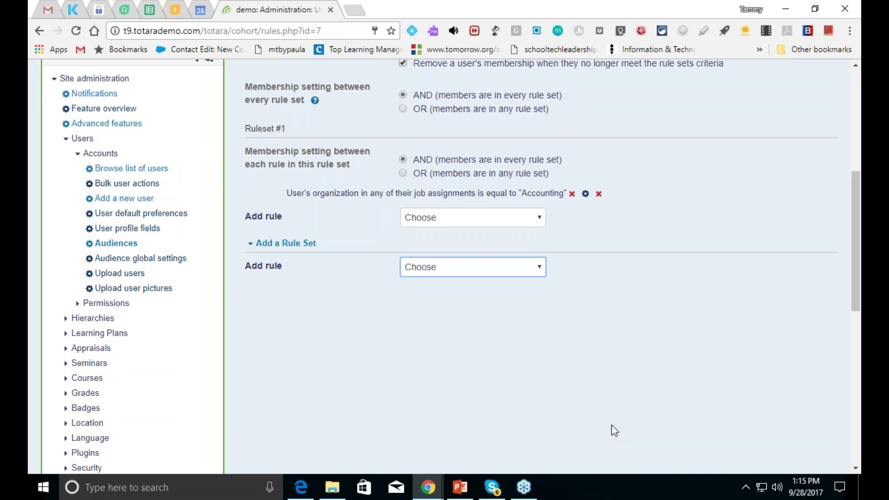
{"action": "left_click_drag", "start_coordinate": [855, 270], "coordinate": [849, 221]}
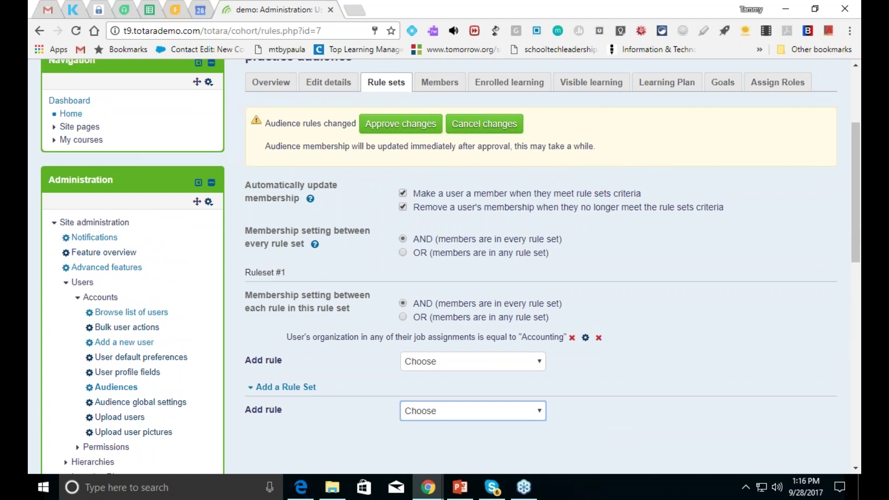
{"action": "left_click", "coordinate": [401, 127]}
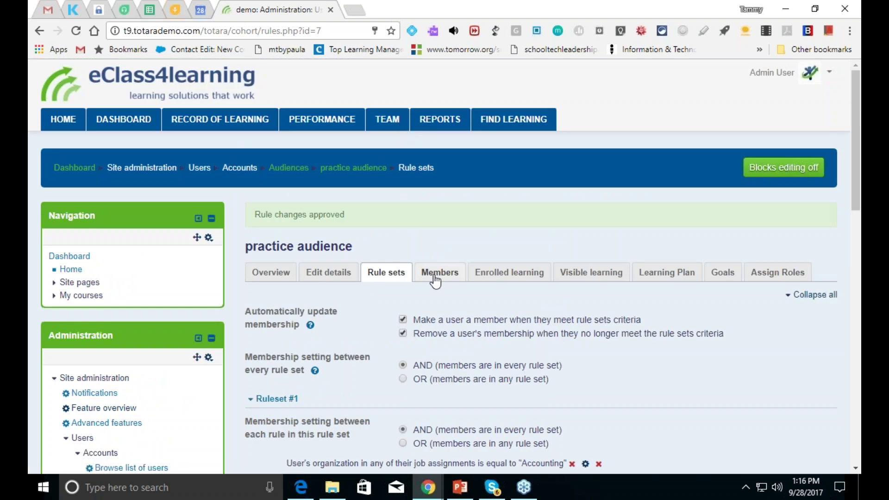
- View the practice audience's Members tab, showing its single Accounting member
{"action": "left_click", "coordinate": [440, 273]}
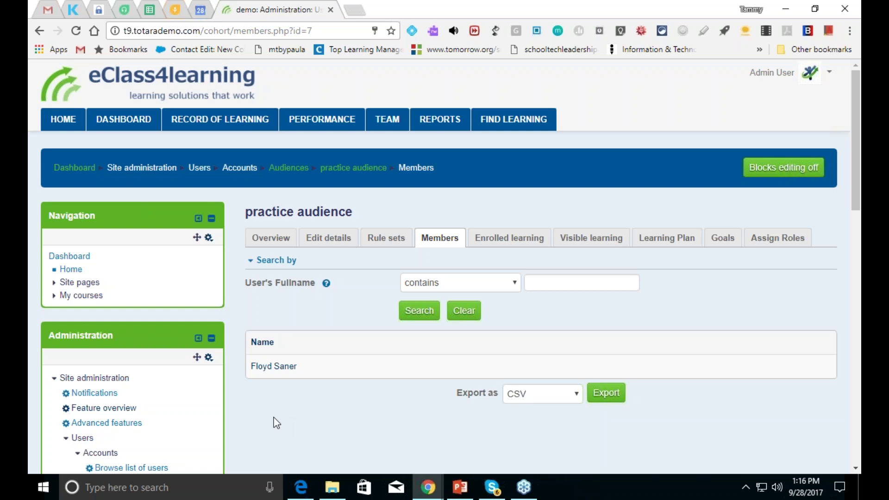
{"action": "mouse_move", "coordinate": [516, 482]}
{"action": "mouse_move", "coordinate": [857, 209]}
{"action": "left_mouse_down"}
{"action": "mouse_move", "coordinate": [857, 220]}
{"action": "mouse_move", "coordinate": [858, 206]}
{"action": "left_mouse_up"}
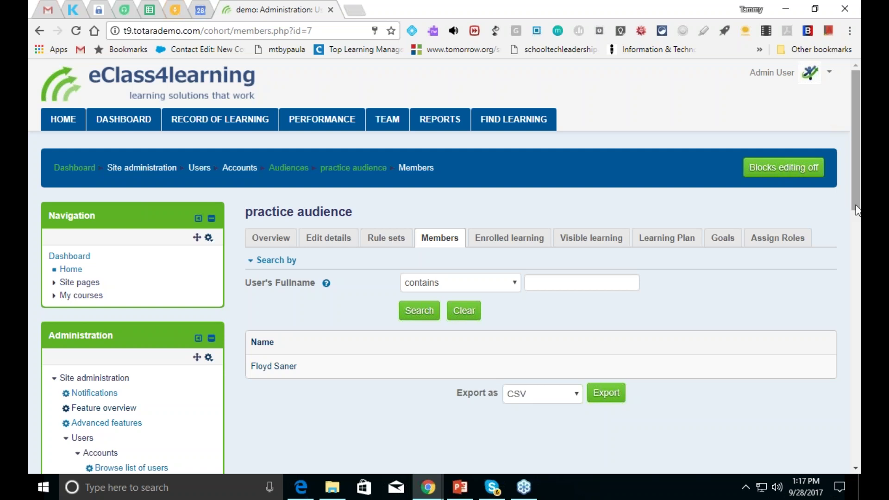
{"action": "left_click_drag", "start_coordinate": [856, 209], "coordinate": [856, 268]}
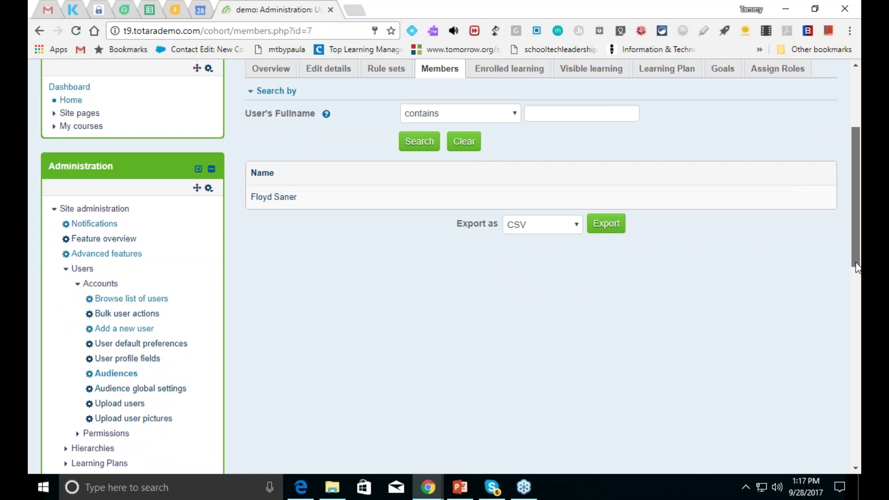
{"action": "scroll", "coordinate": [856, 268], "scroll_direction": "up", "scroll_amount": 3}
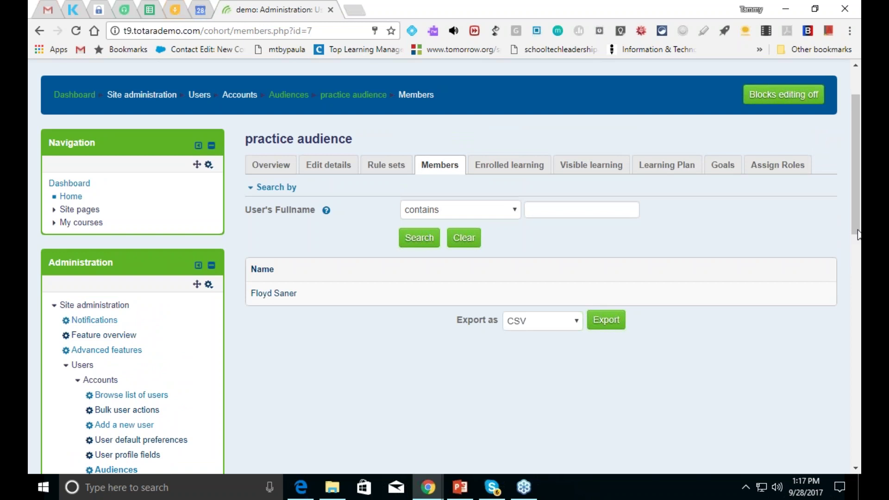
{"action": "left_click_drag", "start_coordinate": [853, 230], "coordinate": [846, 297]}
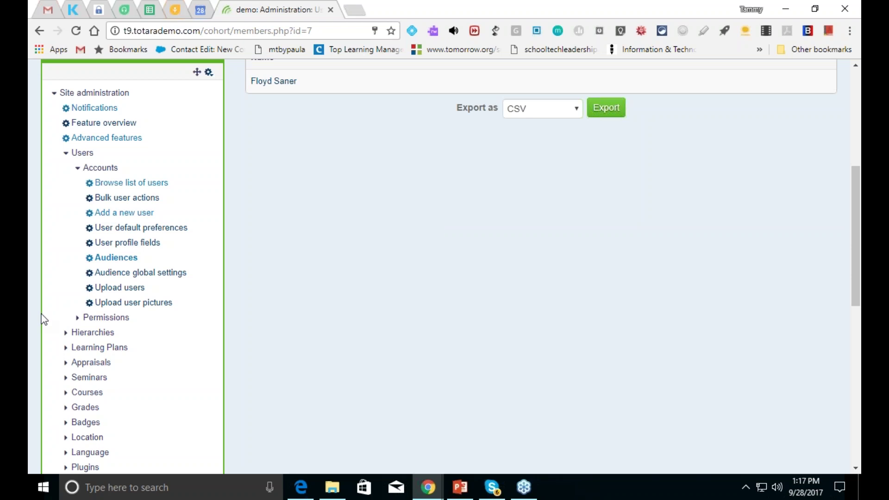
- Go to Manage certifications via Courses in the Administration block
{"action": "left_click", "coordinate": [95, 394]}
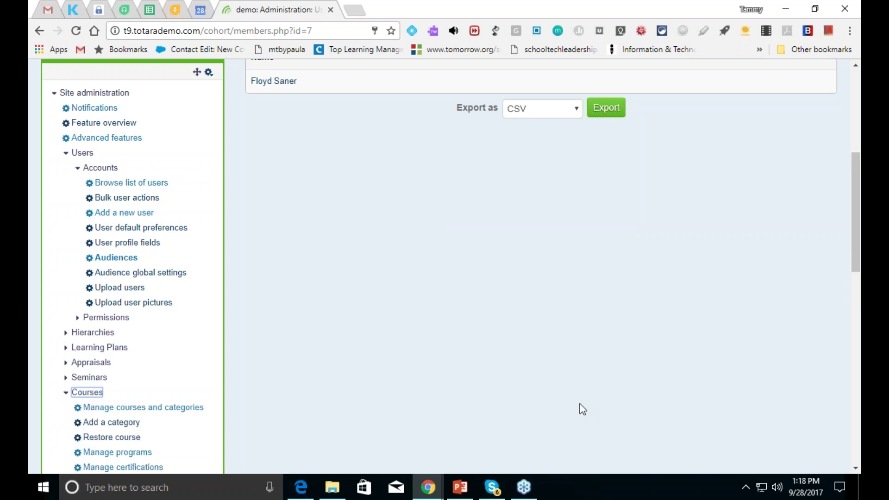
{"action": "scroll", "coordinate": [413, 304], "scroll_direction": "down", "scroll_amount": 4}
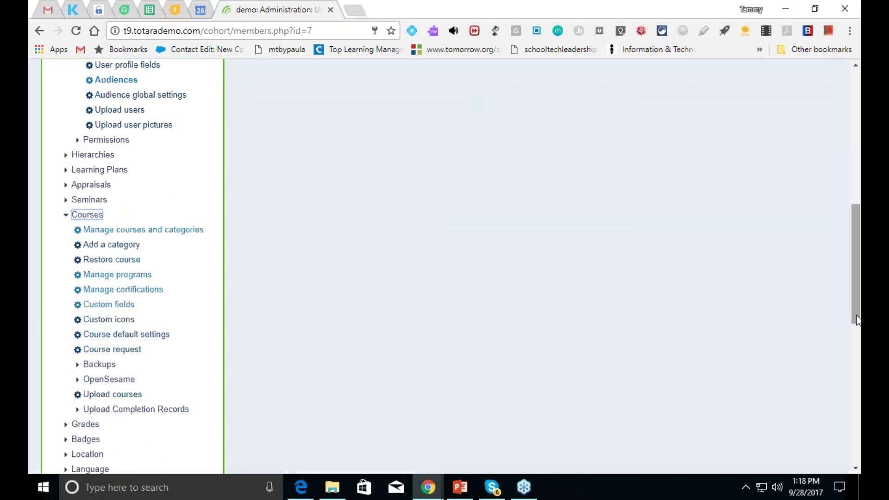
{"action": "left_click", "coordinate": [148, 291]}
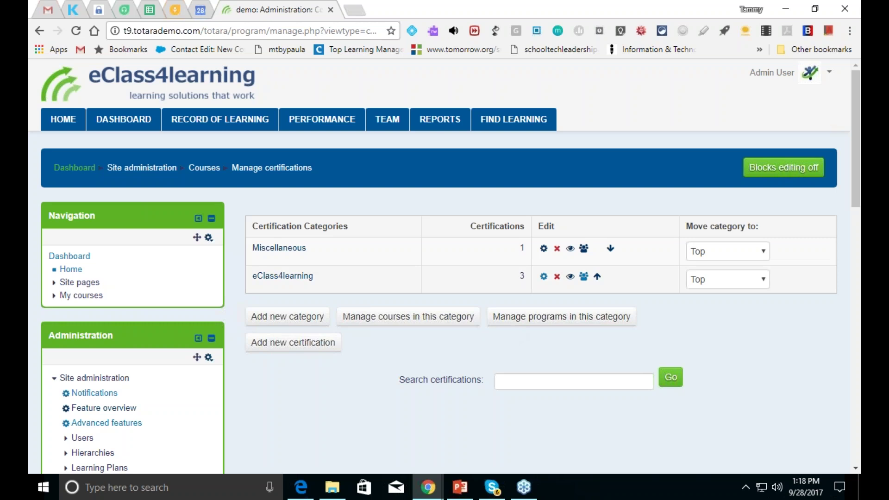
{"action": "scroll", "coordinate": [854, 209], "scroll_direction": "down", "scroll_amount": 3}
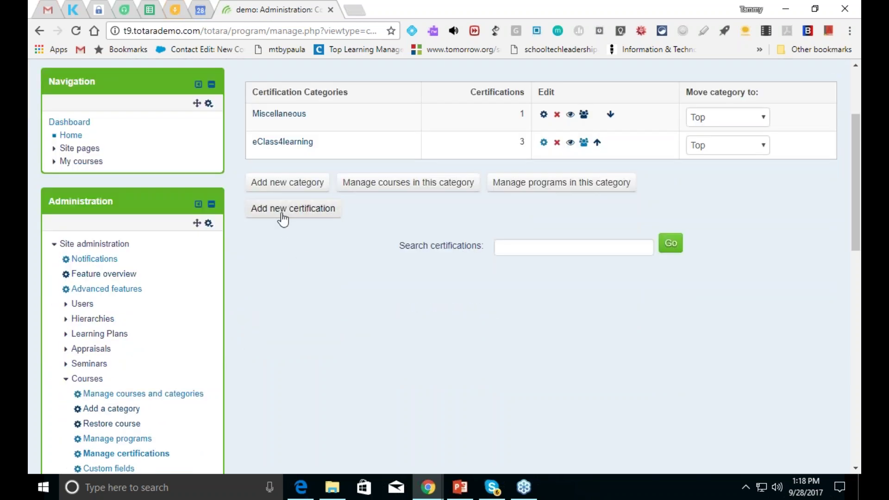
- Start a new certification in Miscellaneous with full name 'Practice September'
{"action": "left_click", "coordinate": [282, 217]}
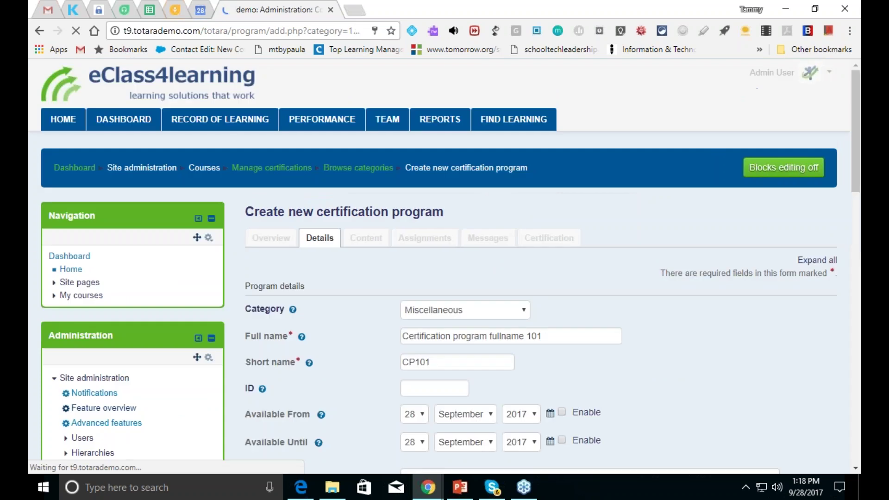
{"action": "left_click", "coordinate": [519, 316]}
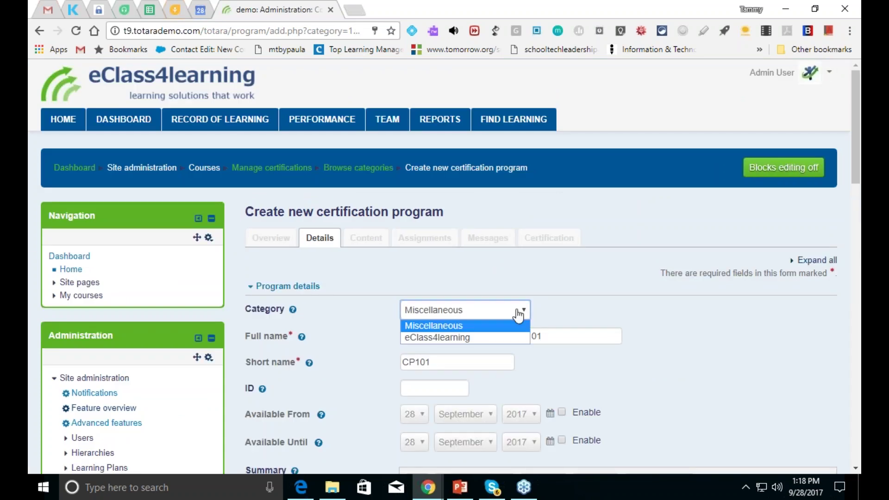
{"action": "left_click", "coordinate": [518, 316]}
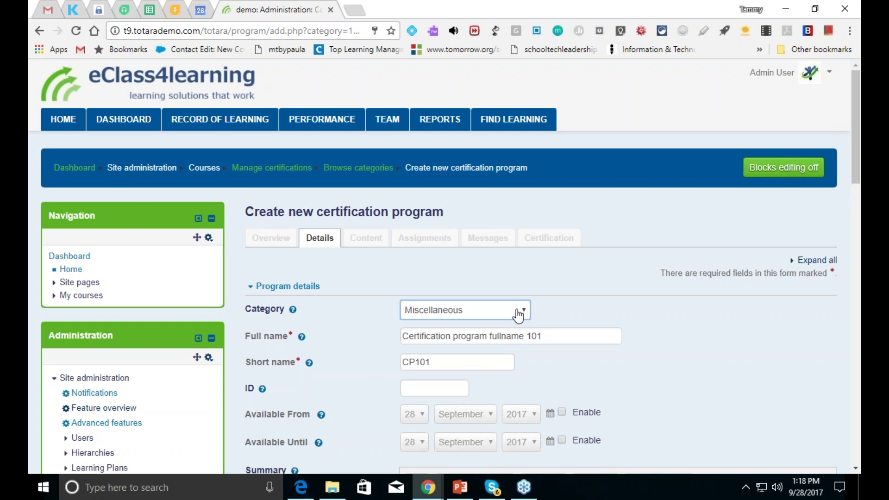
{"action": "left_click_drag", "start_coordinate": [568, 340], "coordinate": [402, 341]}
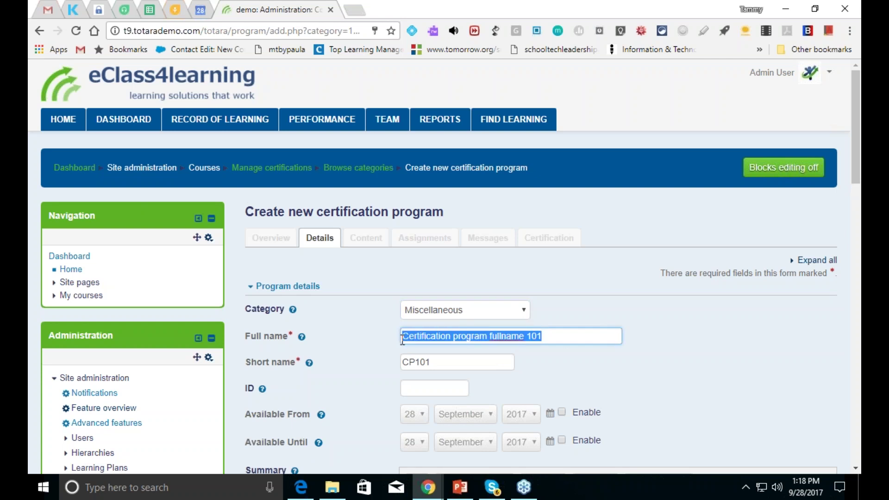
{"action": "key", "text": "BackSpace"}
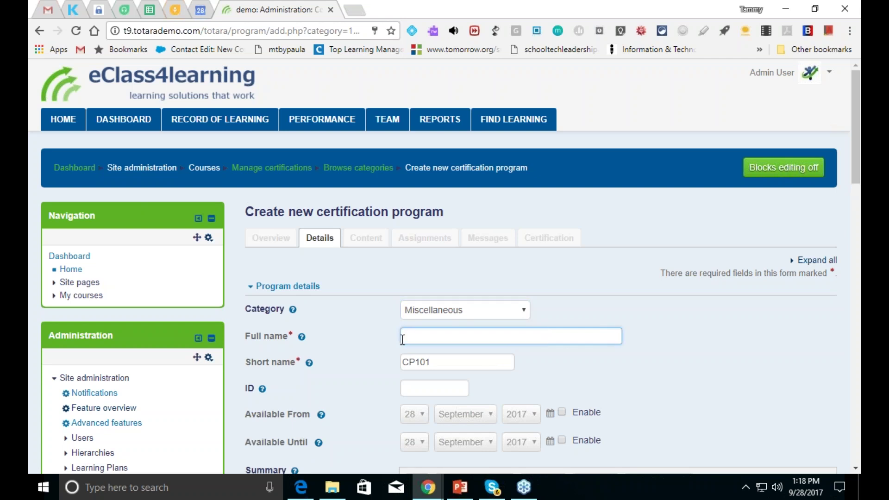
{"action": "type", "text": "Practice September"}
- Replace the default short name CP101 with 'Practice September'
{"action": "double_click", "coordinate": [402, 362]}
{"action": "key", "text": "BackSpace"}
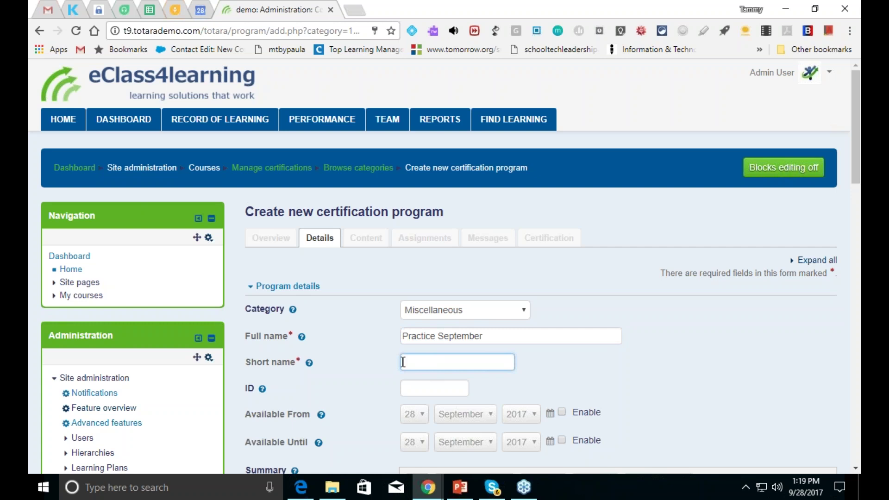
{"action": "left_click", "coordinate": [485, 335]}
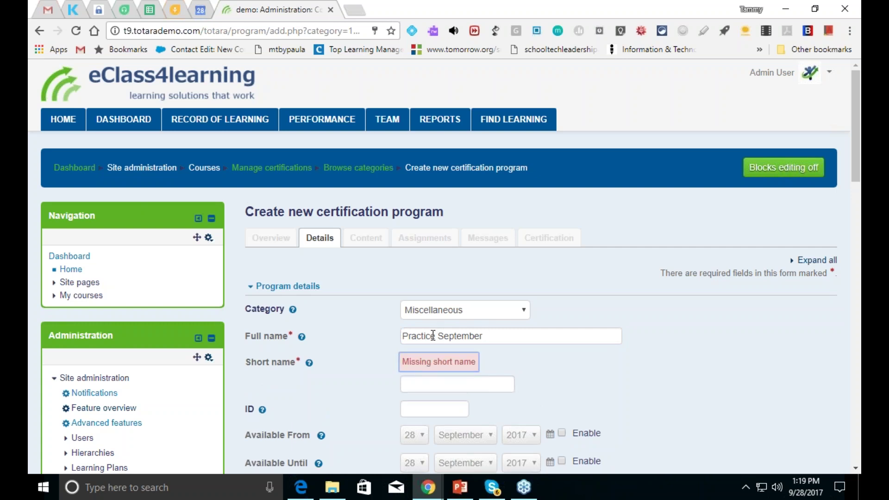
{"action": "left_click_drag", "start_coordinate": [401, 335], "coordinate": [490, 337]}
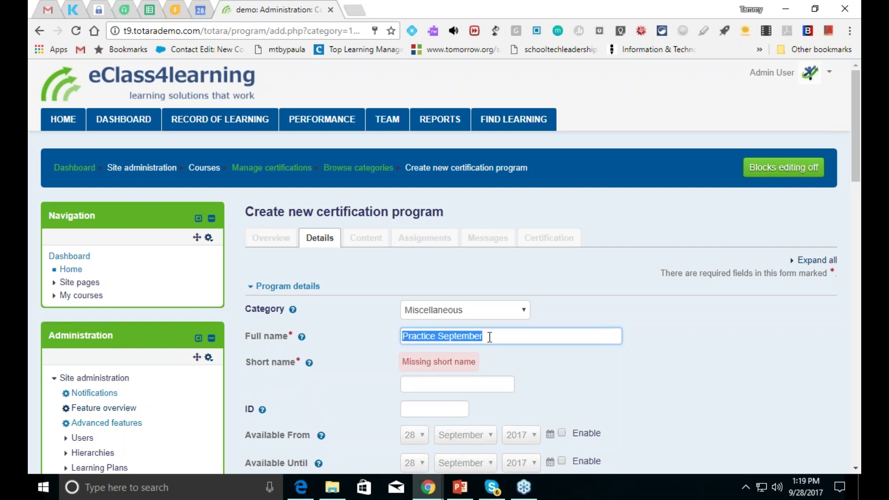
{"action": "key", "text": "ctrl+c"}
{"action": "left_click", "coordinate": [451, 385]}
{"action": "key", "text": "ctrl+v"}
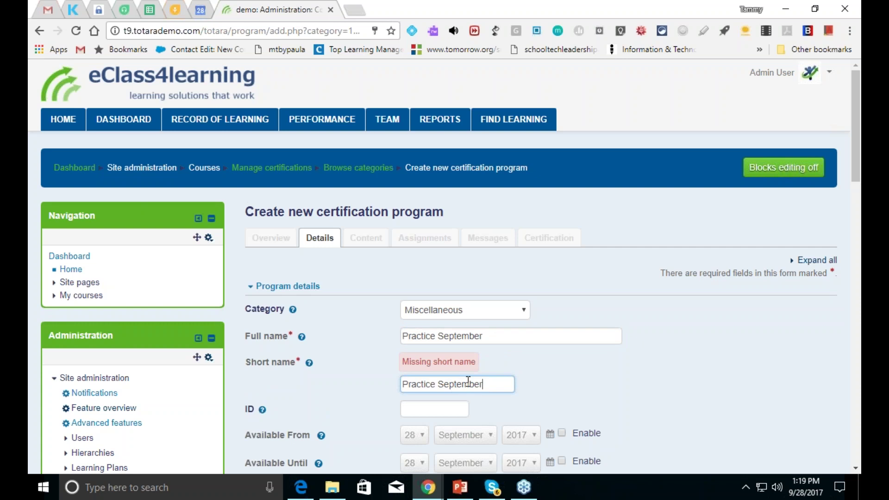
{"action": "left_click", "coordinate": [856, 469]}
- Scroll down the certification form to the Audience-based visibility dropdown and expand it
{"action": "left_click", "coordinate": [857, 468]}
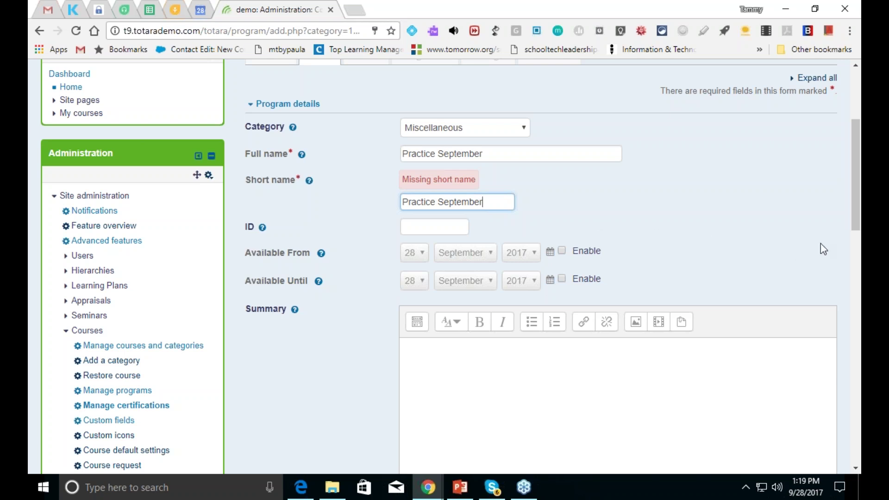
{"action": "left_click_drag", "start_coordinate": [853, 231], "coordinate": [853, 331]}
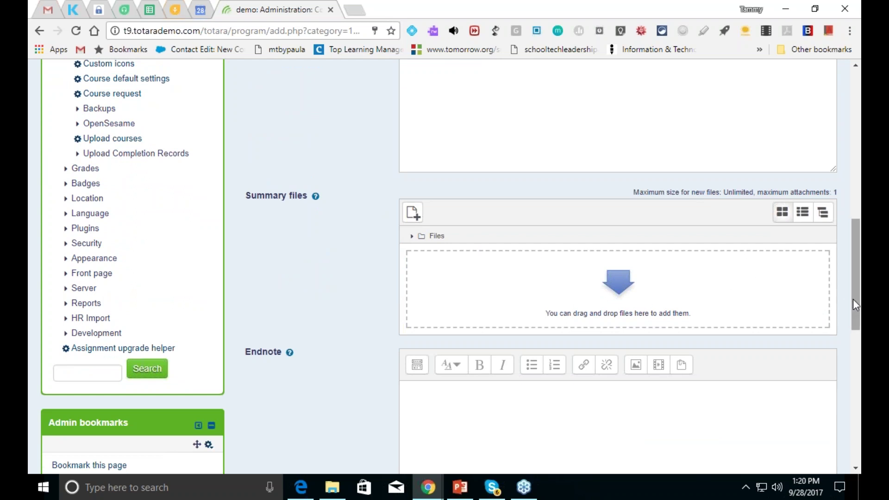
{"action": "left_click_drag", "start_coordinate": [853, 299], "coordinate": [860, 362]}
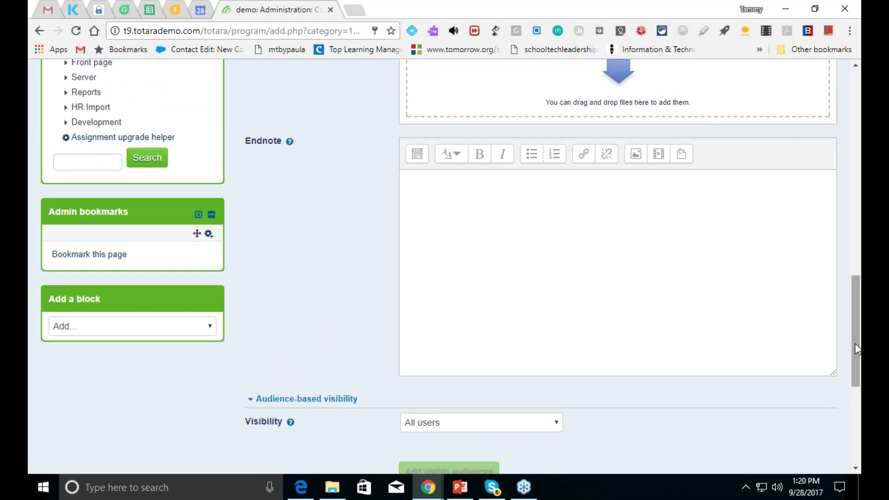
{"action": "left_click_drag", "start_coordinate": [855, 343], "coordinate": [852, 386]}
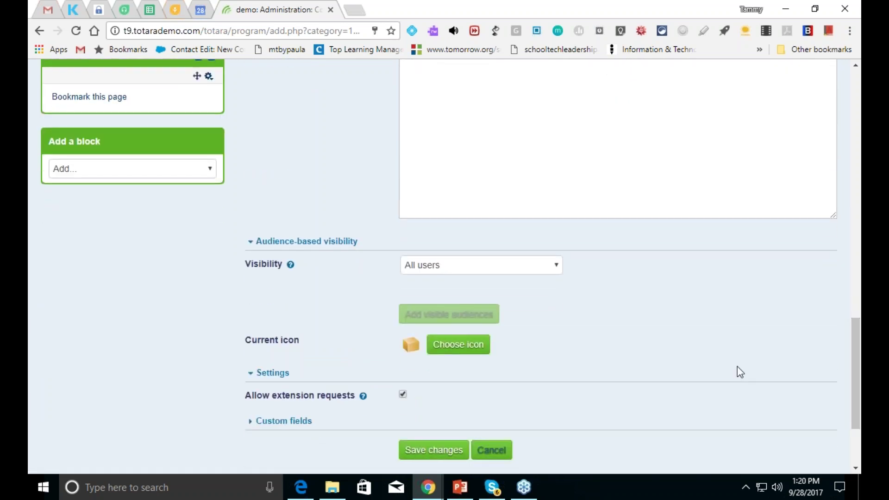
{"action": "left_click", "coordinate": [554, 273]}
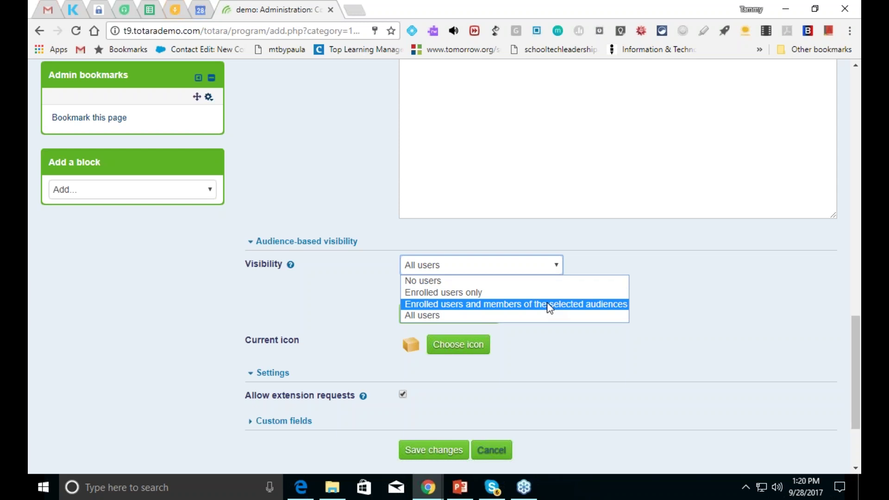
- Keep All users visibility and set the certification icon to the Leadership flag
{"action": "left_click", "coordinate": [544, 316]}
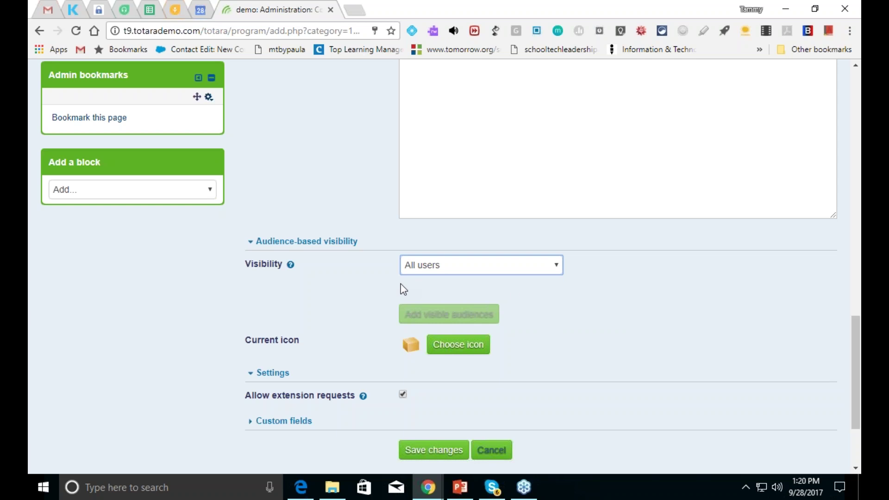
{"action": "left_click_drag", "start_coordinate": [854, 348], "coordinate": [860, 373]}
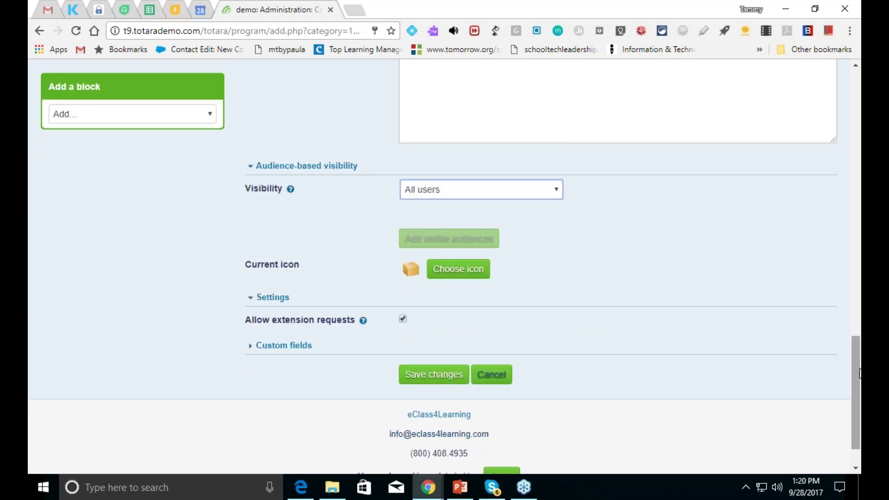
{"action": "left_click", "coordinate": [468, 271]}
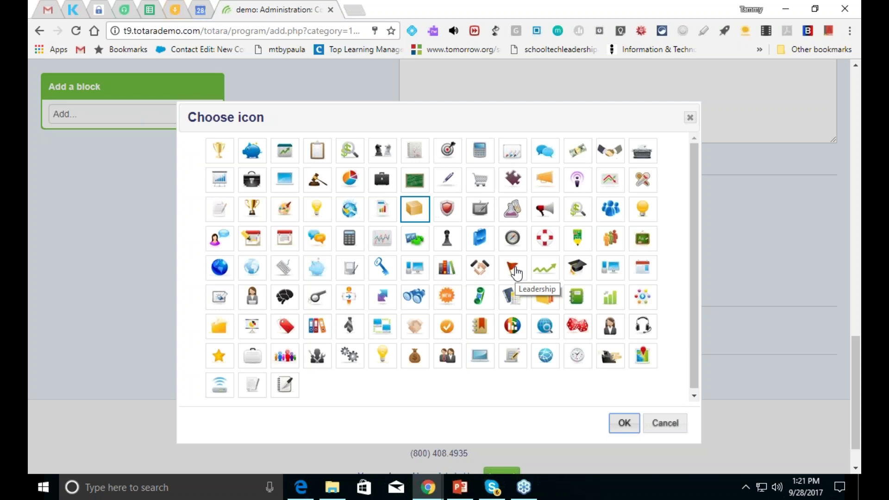
{"action": "left_click", "coordinate": [516, 269]}
{"action": "left_click", "coordinate": [625, 424]}
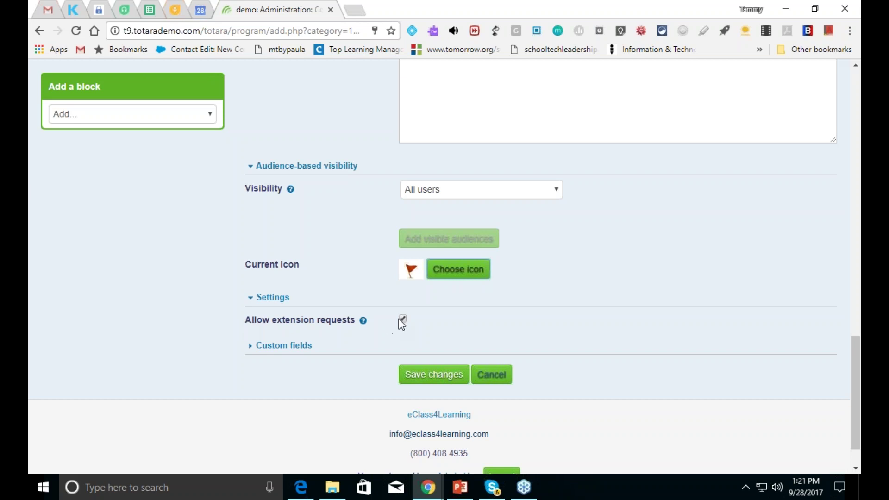
- Expand Custom fields to reveal the empty Certification Number and Candidate Number fields
{"action": "left_click", "coordinate": [284, 346]}
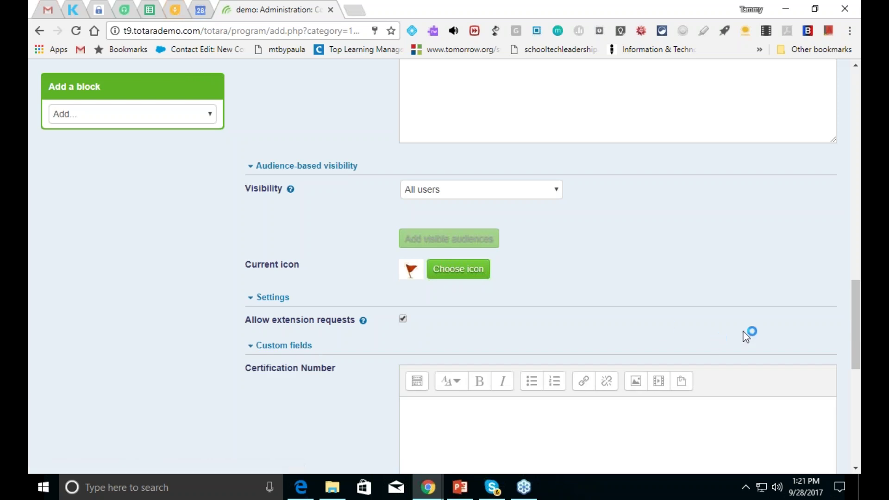
{"action": "scroll", "coordinate": [712, 337], "scroll_direction": "down", "scroll_amount": 5}
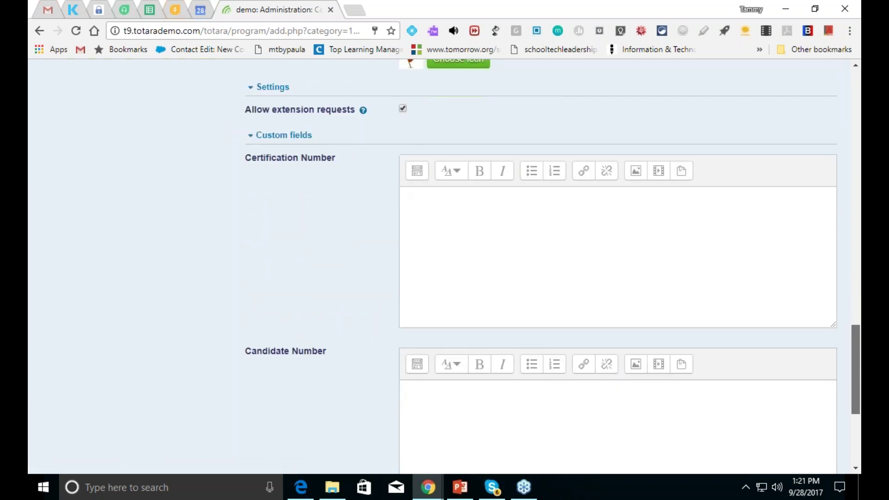
{"action": "scroll", "coordinate": [553, 238], "scroll_direction": "down", "scroll_amount": 3}
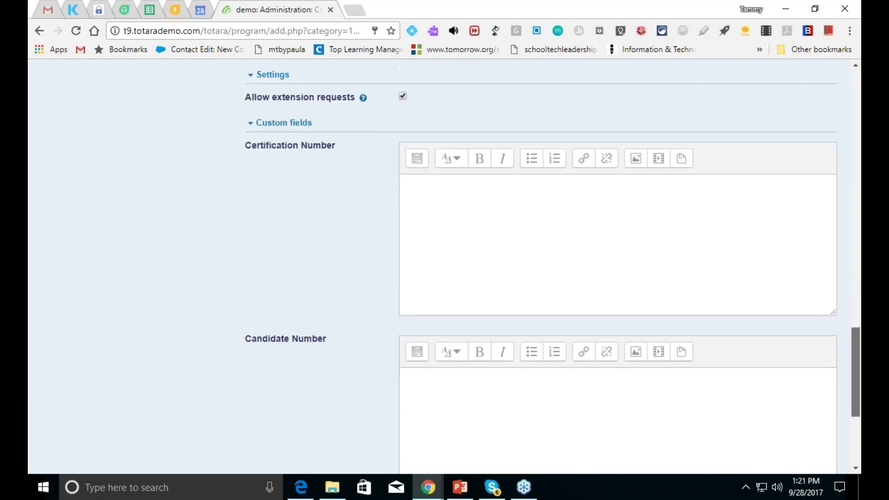
{"action": "scroll", "coordinate": [553, 238], "scroll_direction": "up", "scroll_amount": 3}
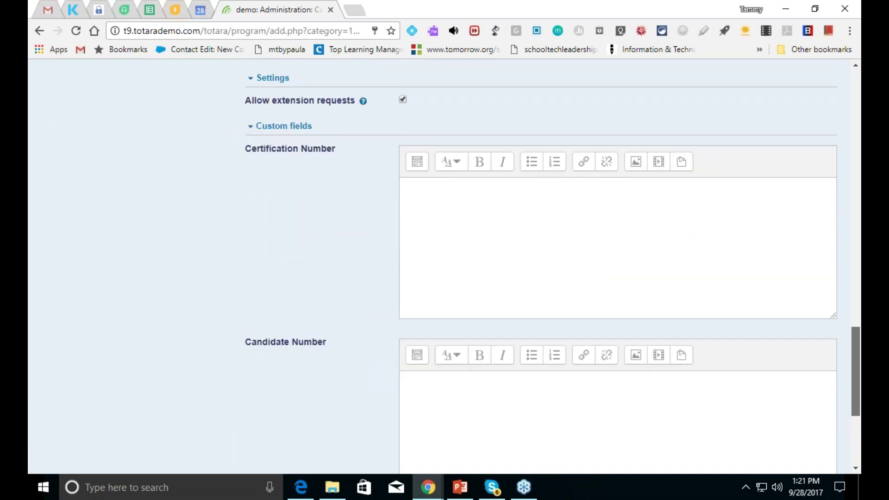
{"action": "scroll", "coordinate": [553, 238], "scroll_direction": "down", "scroll_amount": 1}
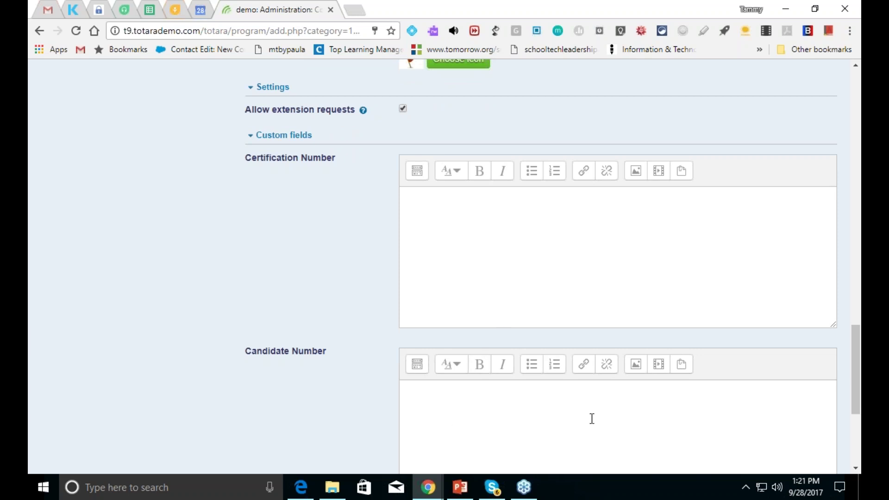
{"action": "mouse_move", "coordinate": [856, 392]}
{"action": "left_mouse_down"}
{"action": "mouse_move", "coordinate": [851, 424]}
{"action": "mouse_move", "coordinate": [855, 146]}
{"action": "mouse_move", "coordinate": [855, 404]}
{"action": "left_mouse_up"}
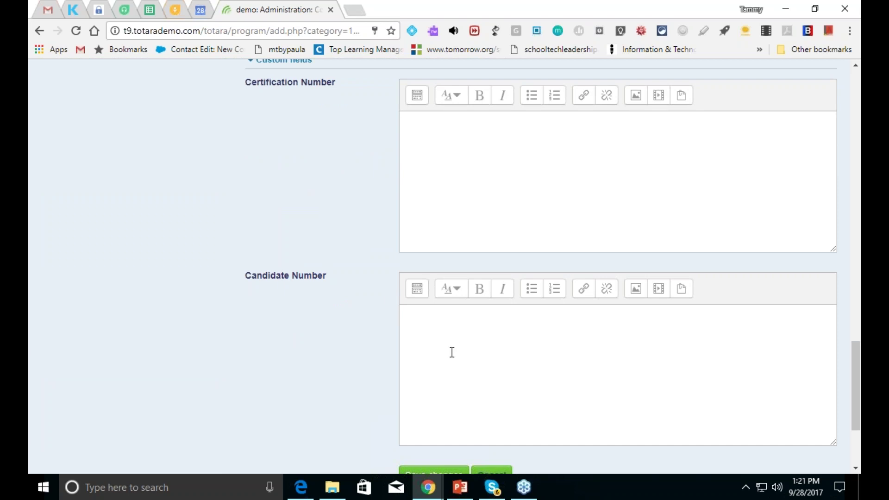
{"action": "mouse_move", "coordinate": [858, 394]}
{"action": "left_mouse_down"}
{"action": "mouse_move", "coordinate": [856, 91]}
{"action": "mouse_move", "coordinate": [856, 408]}
{"action": "mouse_move", "coordinate": [856, 366]}
{"action": "mouse_move", "coordinate": [856, 407]}
{"action": "mouse_move", "coordinate": [856, 397]}
{"action": "left_mouse_up"}
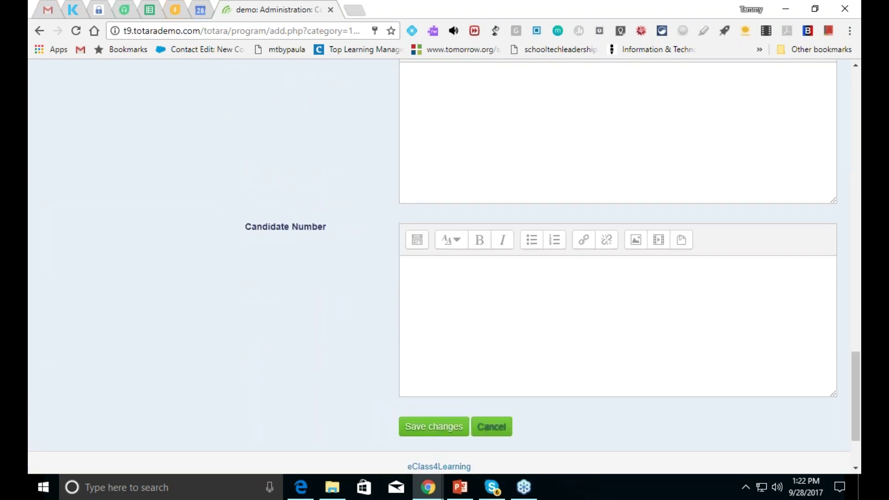
- Save the Practice September certification and go to its Certification settings
{"action": "left_click", "coordinate": [439, 428]}
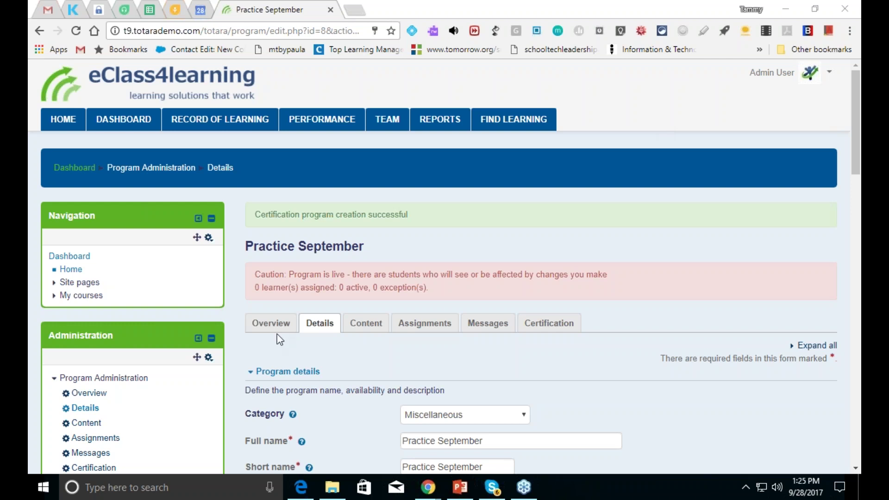
{"action": "left_click", "coordinate": [554, 329]}
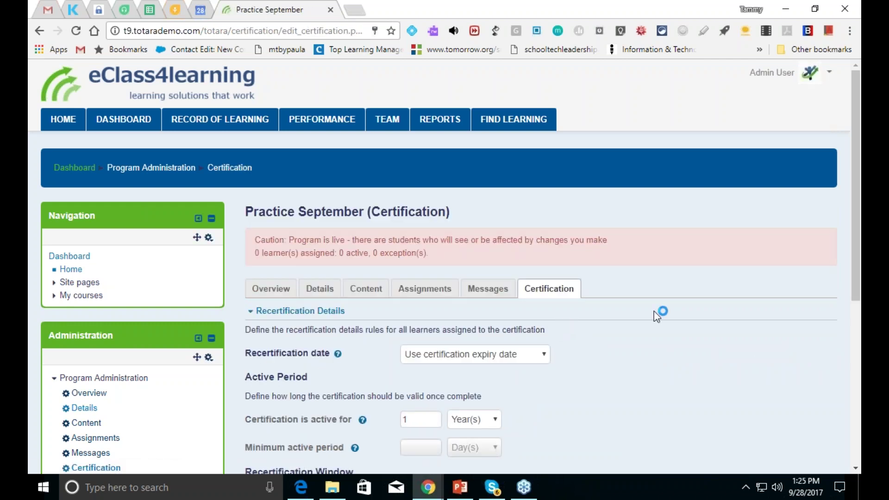
- Keep the expiry-date recertification option and set the active period to 2 Years
{"action": "left_click_drag", "start_coordinate": [852, 288], "coordinate": [856, 374]}
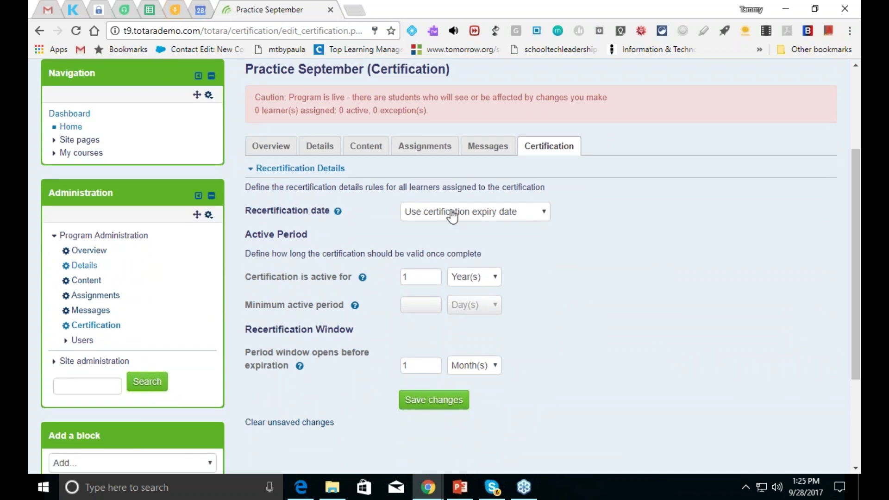
{"action": "left_click", "coordinate": [420, 213]}
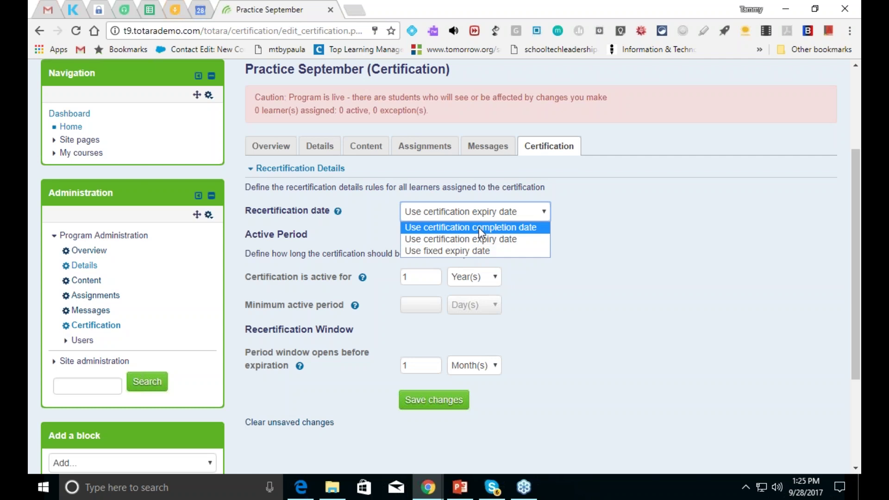
{"action": "left_click", "coordinate": [629, 213]}
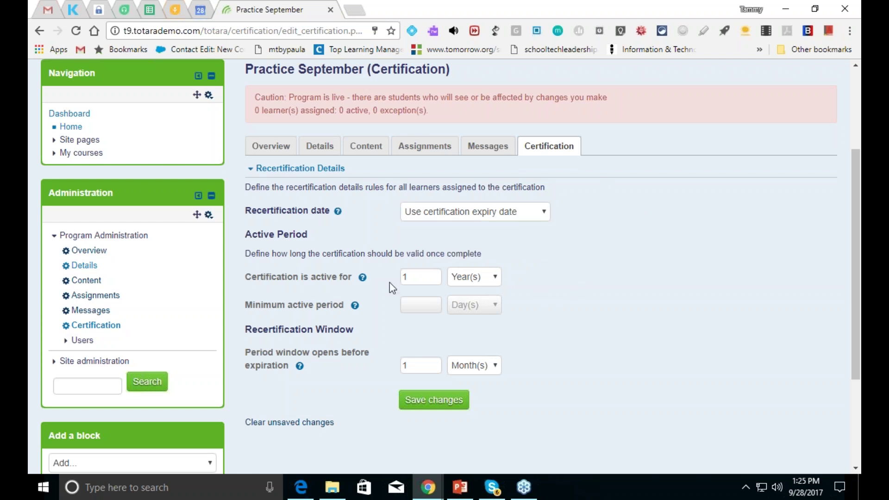
{"action": "left_click", "coordinate": [411, 280]}
{"action": "key", "text": "BackSpace"}
{"action": "type", "text": "2"}
{"action": "left_click", "coordinate": [497, 283]}
{"action": "left_click", "coordinate": [497, 285]}
{"action": "left_click", "coordinate": [433, 369]}
- Set the recertification date to 'Use certification completion date'
{"action": "left_click", "coordinate": [471, 213]}
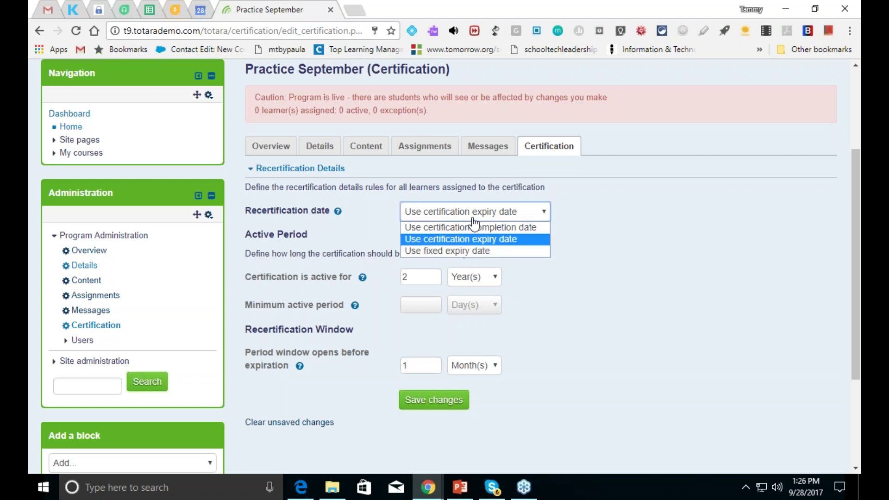
{"action": "left_click", "coordinate": [474, 227]}
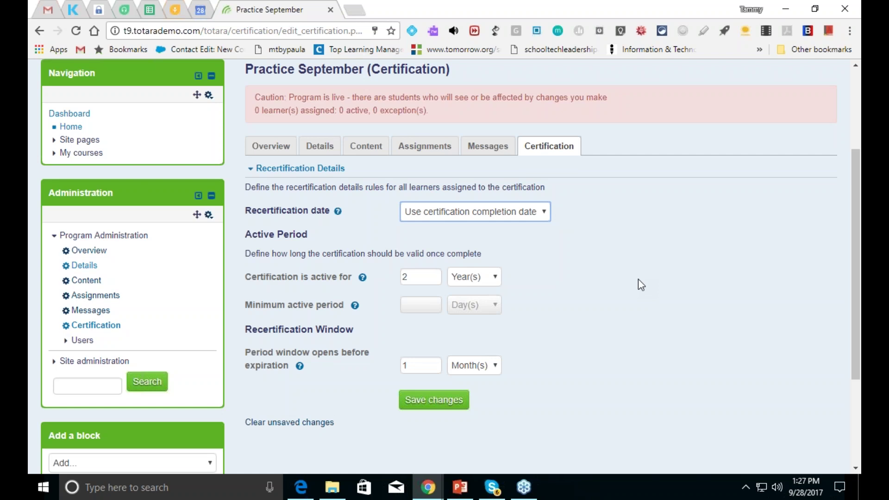
- Save and confirm the Practice September certification details, then go to its Content page
{"action": "left_click", "coordinate": [430, 404]}
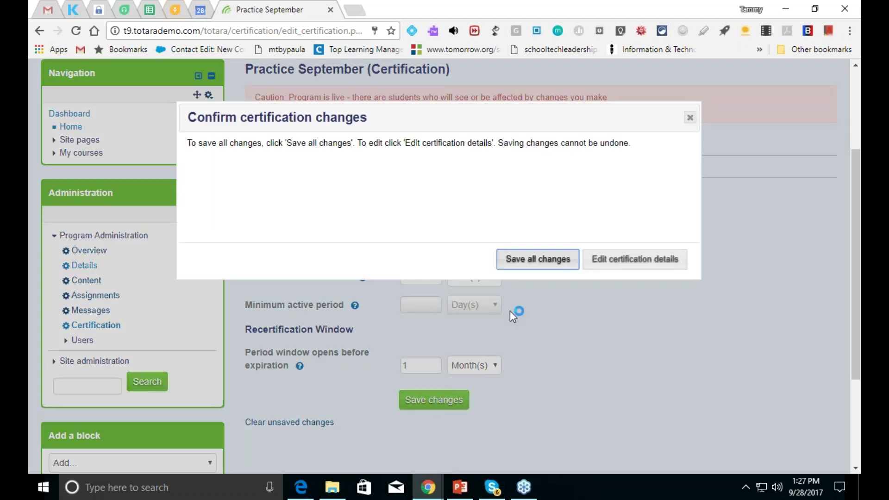
{"action": "left_click", "coordinate": [535, 261]}
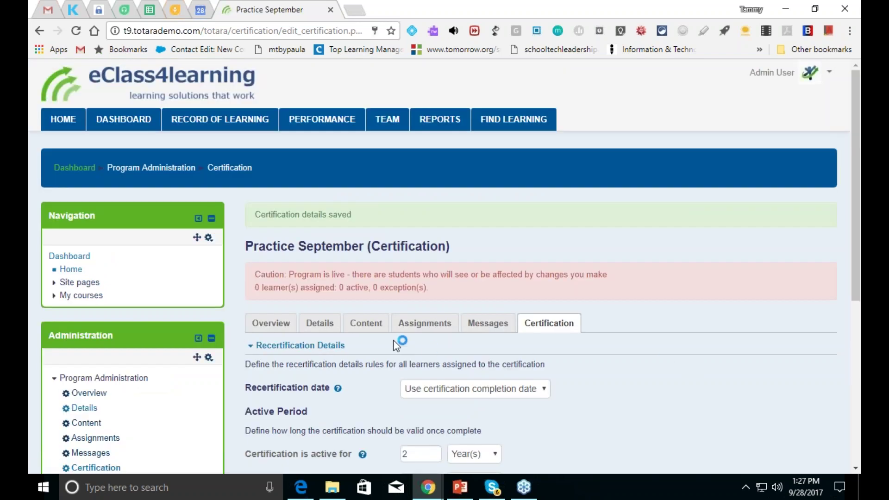
{"action": "left_click", "coordinate": [366, 322]}
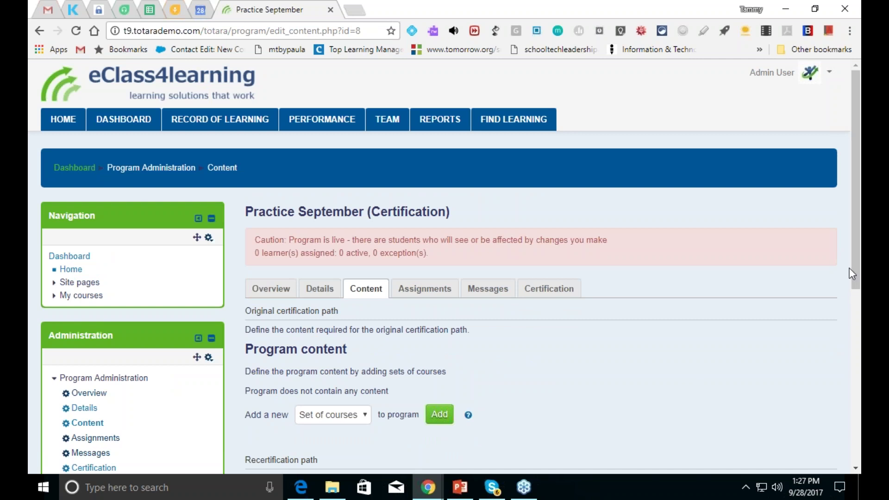
- Add a Set of courses containing Security Measures Policy April 2017 from eClass4learning > Miscellaneous
{"action": "left_click_drag", "start_coordinate": [855, 269], "coordinate": [856, 351]}
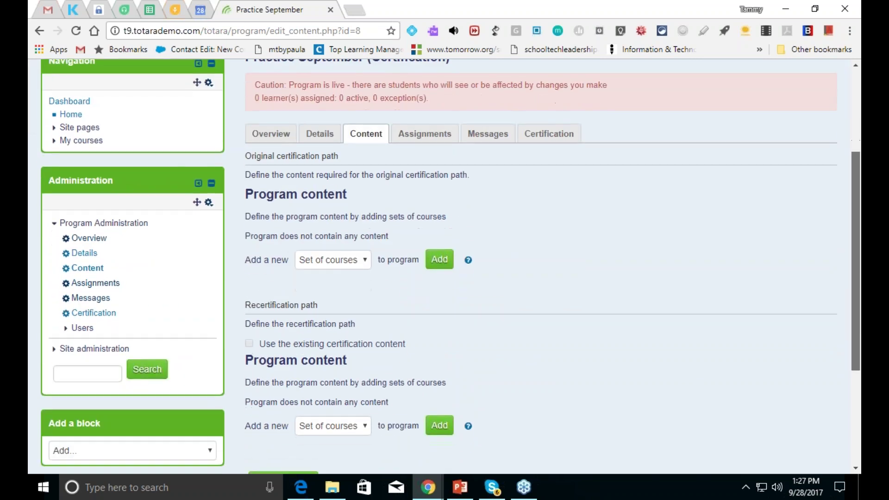
{"action": "left_click", "coordinate": [364, 260]}
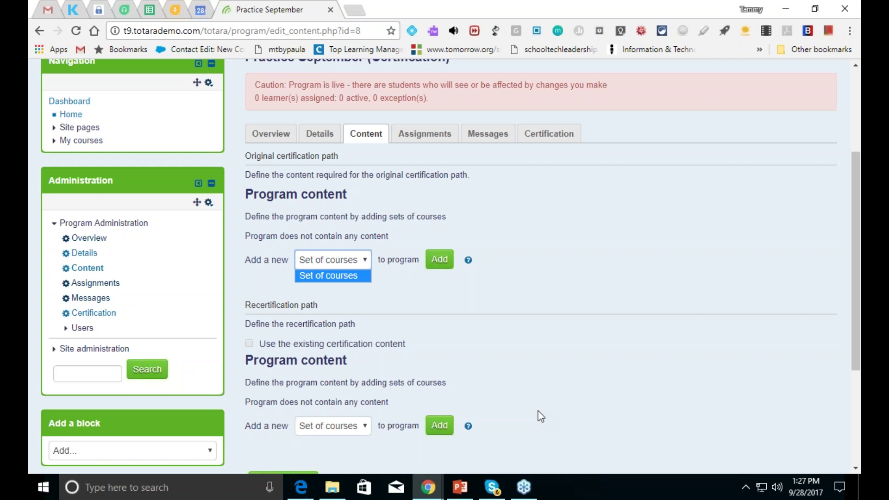
{"action": "left_click", "coordinate": [439, 259]}
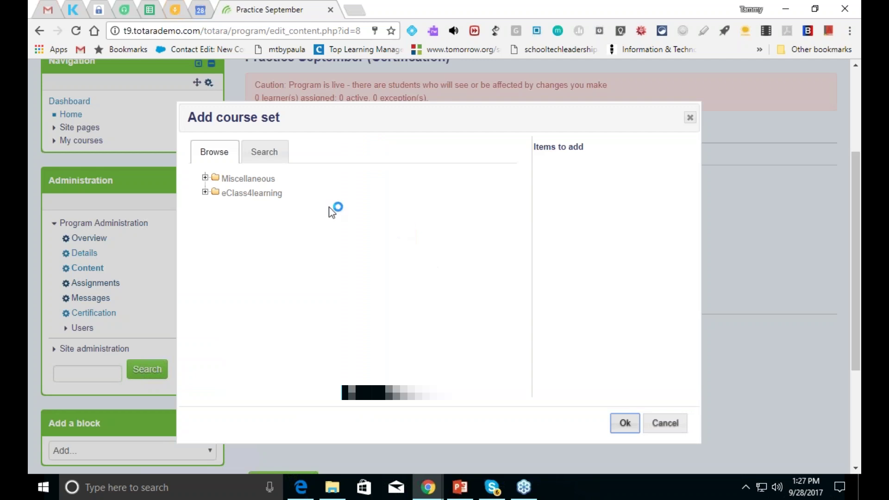
{"action": "left_click", "coordinate": [205, 191]}
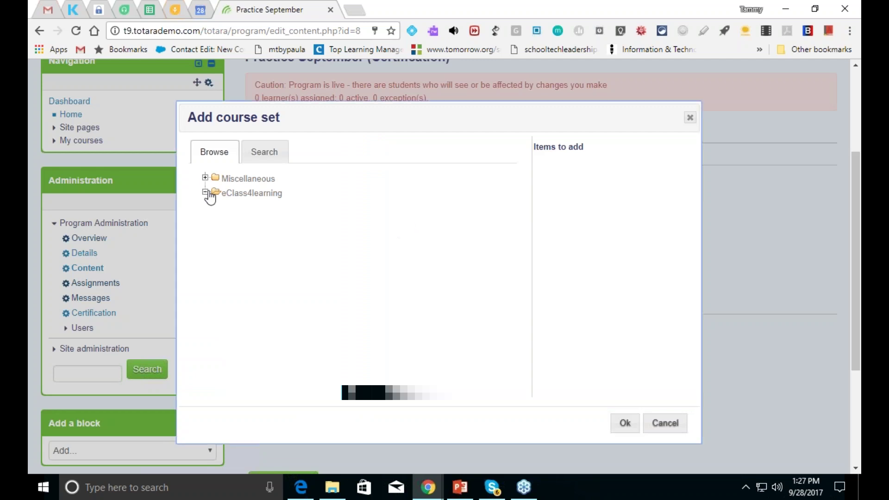
{"action": "left_click", "coordinate": [205, 179]}
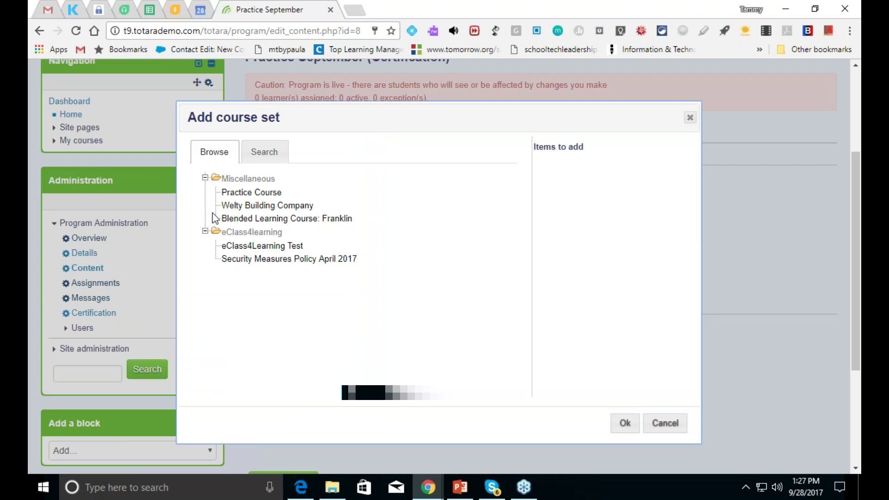
{"action": "left_click", "coordinate": [258, 260]}
{"action": "left_click", "coordinate": [620, 423]}
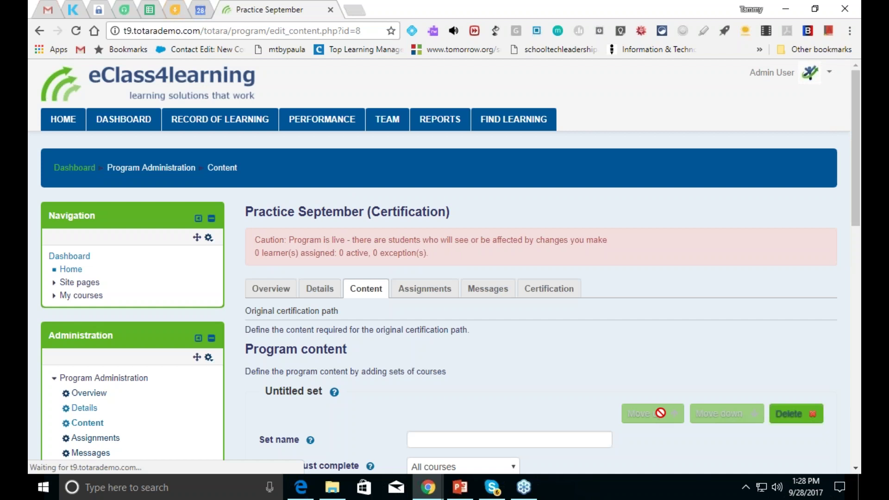
- Name the course set 'Set 1' with All courses required for completion
{"action": "left_click_drag", "start_coordinate": [856, 214], "coordinate": [856, 328]}
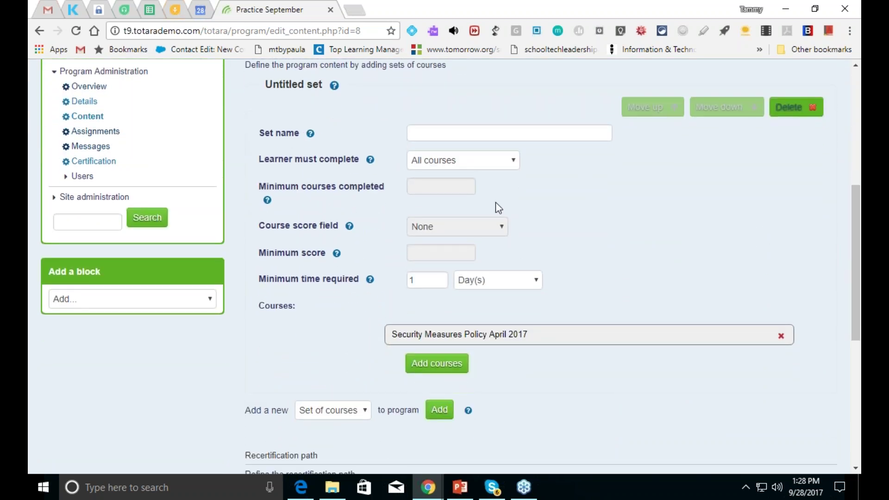
{"action": "left_click", "coordinate": [512, 134]}
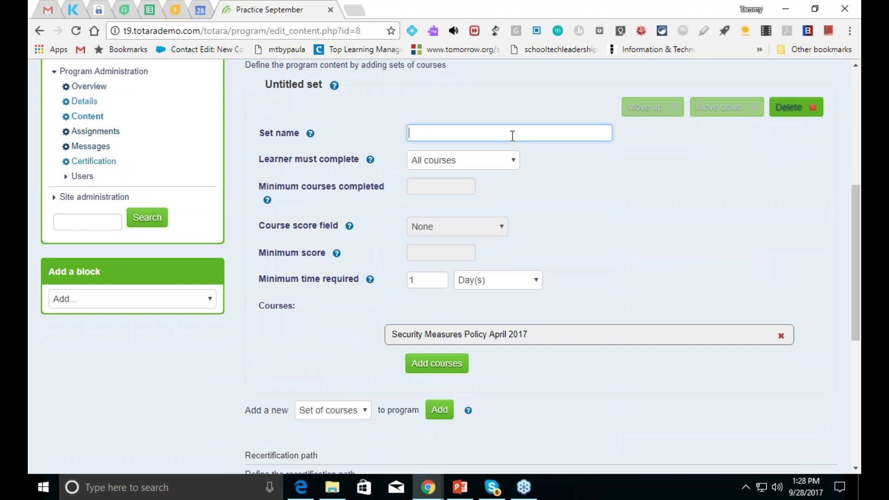
{"action": "type", "text": "Set 1"}
{"action": "left_click", "coordinate": [505, 163]}
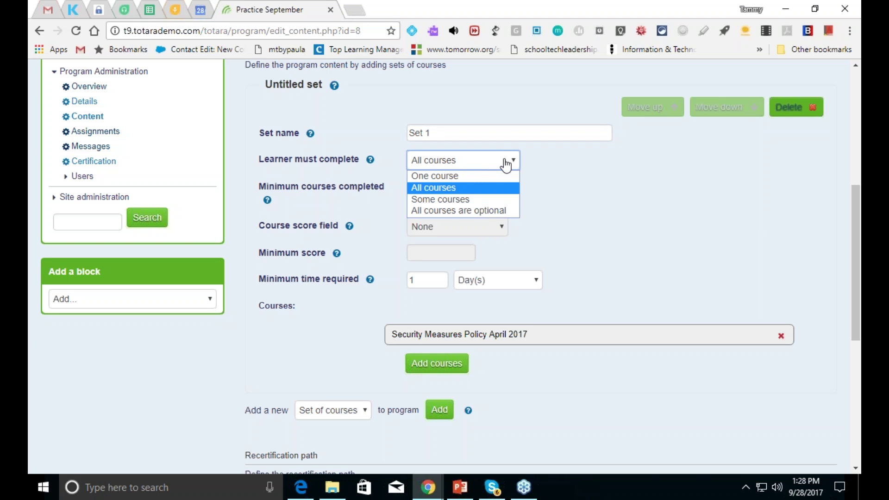
{"action": "left_click", "coordinate": [600, 216]}
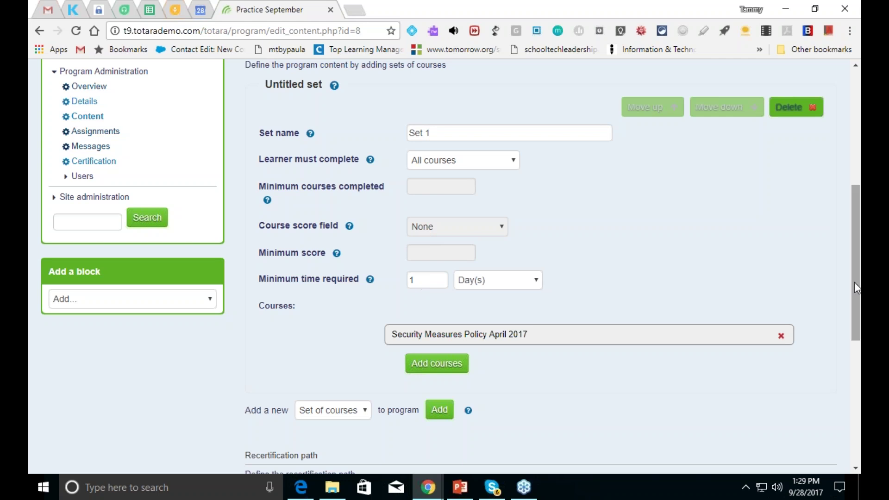
{"action": "left_click_drag", "start_coordinate": [853, 284], "coordinate": [856, 365]}
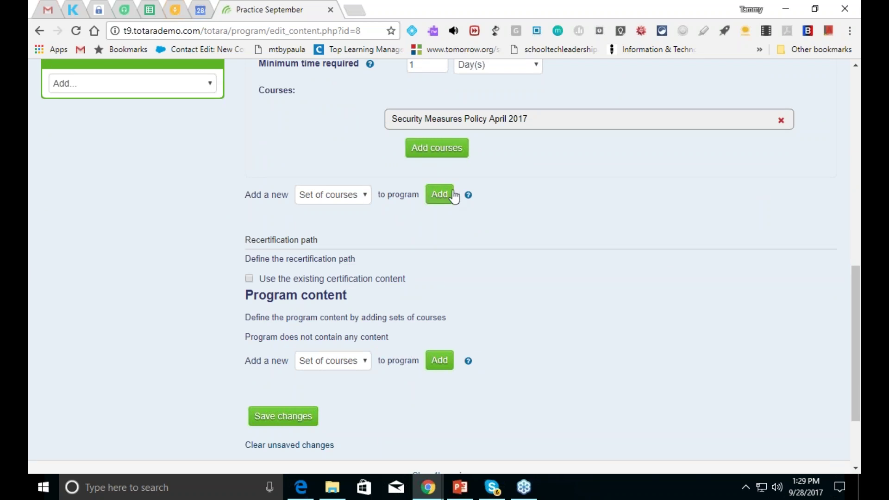
{"action": "mouse_move", "coordinate": [855, 351]}
{"action": "left_mouse_down"}
{"action": "mouse_move", "coordinate": [856, 163]}
{"action": "mouse_move", "coordinate": [857, 378]}
{"action": "mouse_move", "coordinate": [857, 358]}
{"action": "left_mouse_up"}
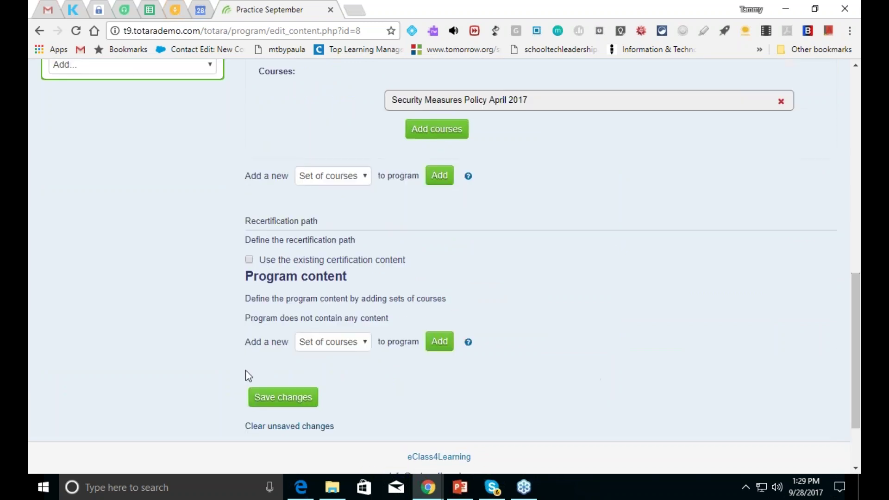
- Save the program content with Set 1 and confirm all content changes
{"action": "left_click", "coordinate": [276, 399]}
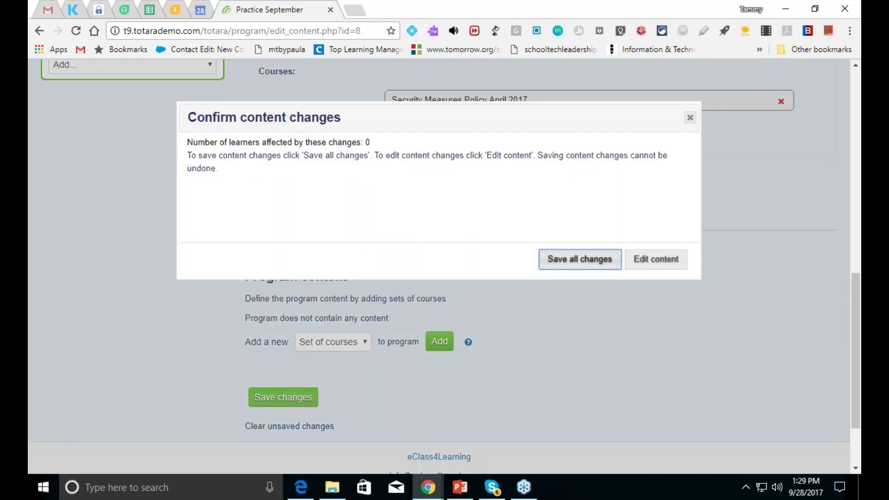
{"action": "left_click", "coordinate": [561, 258]}
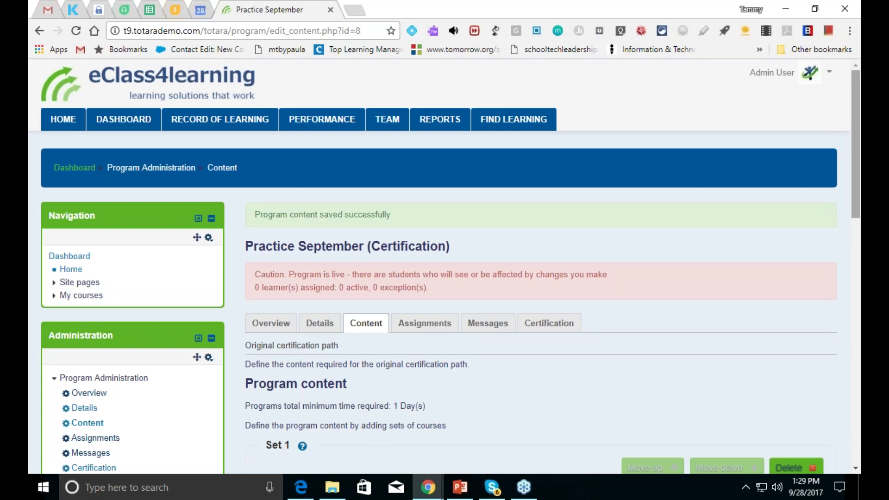
{"action": "mouse_move", "coordinate": [856, 214]}
{"action": "left_mouse_down"}
{"action": "mouse_move", "coordinate": [857, 463]}
{"action": "mouse_move", "coordinate": [856, 213]}
{"action": "left_mouse_up"}
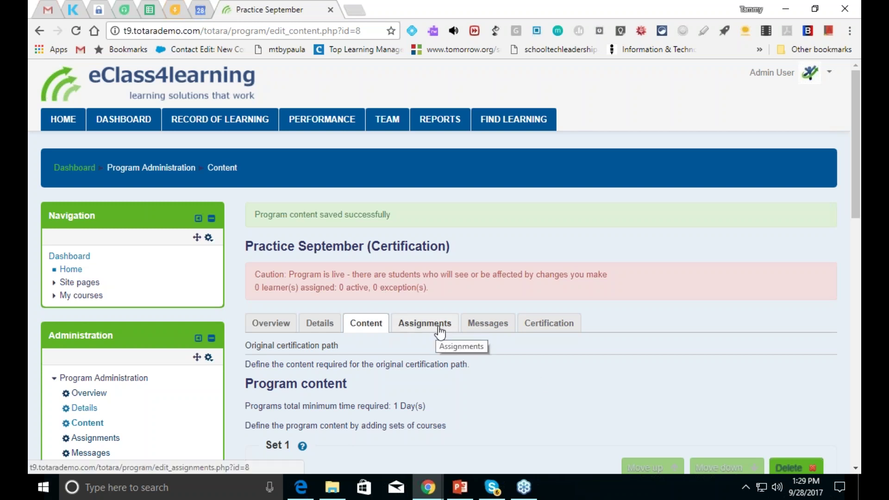
- Change 'on' to 'in' in the enrollment message subject and body to read 'enrolled in program'
{"action": "left_click", "coordinate": [492, 326]}
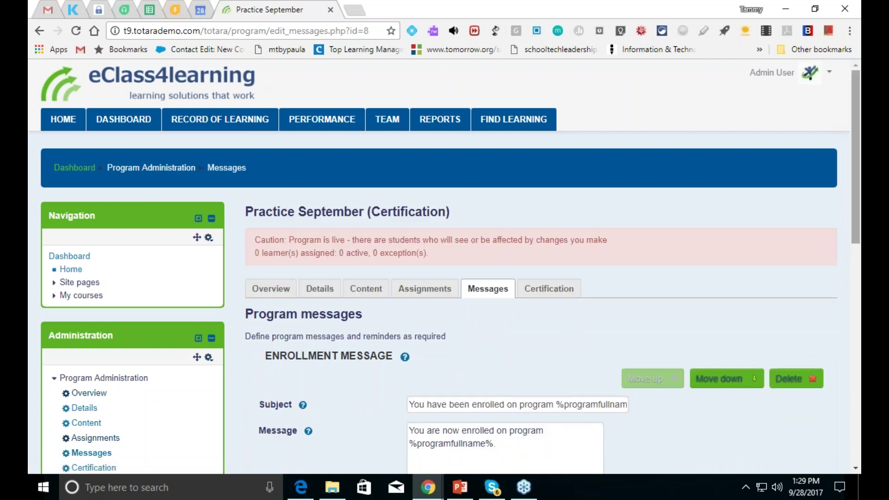
{"action": "left_click_drag", "start_coordinate": [857, 240], "coordinate": [757, 304]}
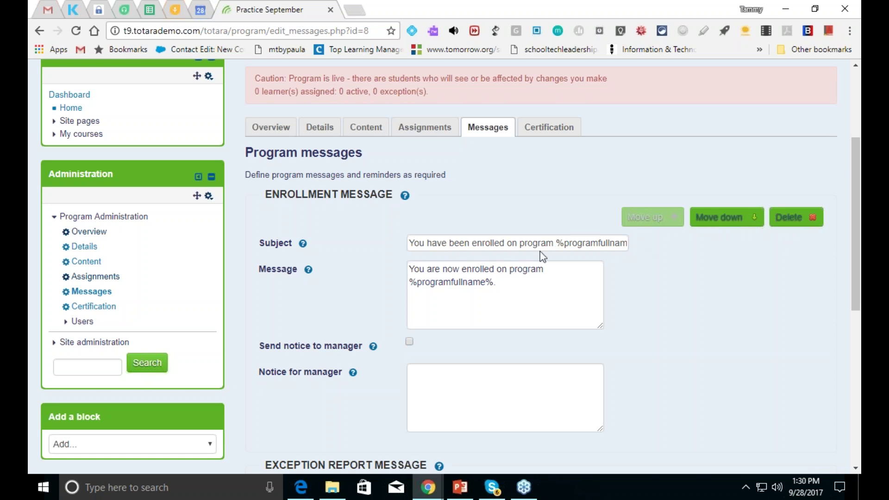
{"action": "left_click", "coordinate": [515, 244]}
{"action": "key", "text": "BackSpace"}
{"action": "key", "text": "BackSpace"}
{"action": "type", "text": "in"}
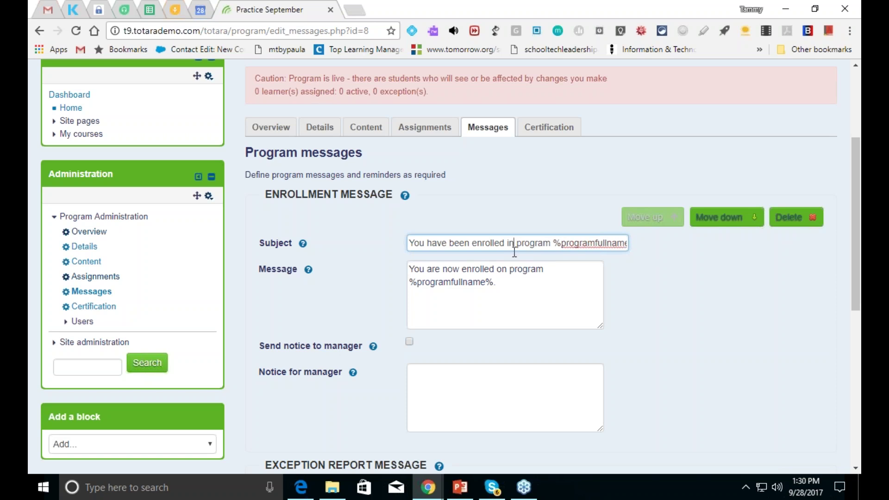
{"action": "left_click", "coordinate": [512, 271]}
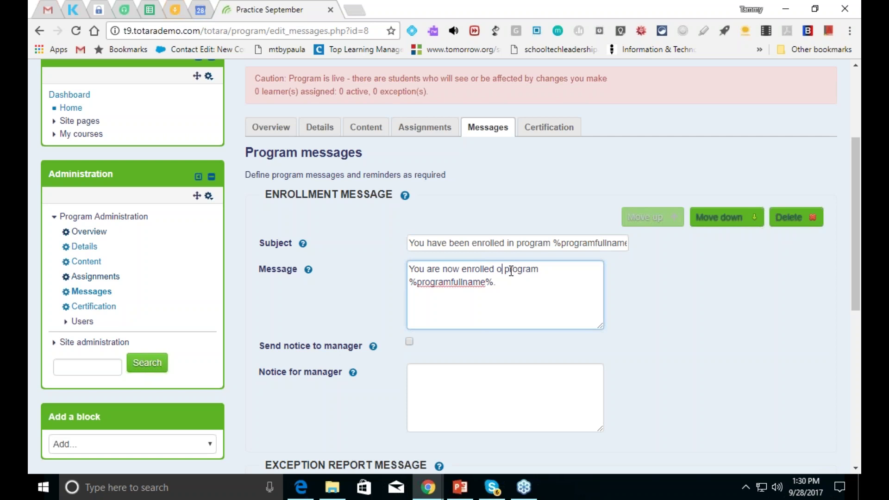
{"action": "key", "text": "BackSpace"}
{"action": "key", "text": "BackSpace"}
{"action": "type", "text": "in"}
- Enable Send notice to manager and put the cursor in the manager Notice field
{"action": "left_click", "coordinate": [409, 343]}
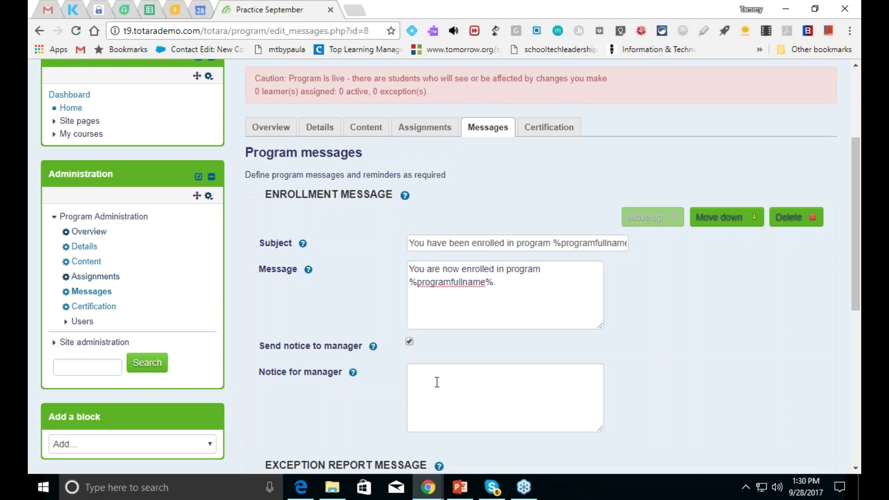
{"action": "left_click", "coordinate": [437, 382]}
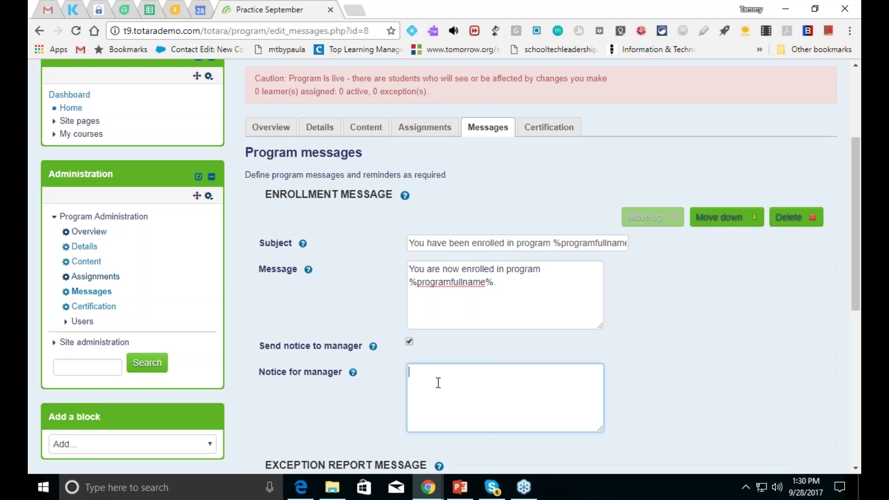
{"action": "left_click", "coordinate": [857, 199]}
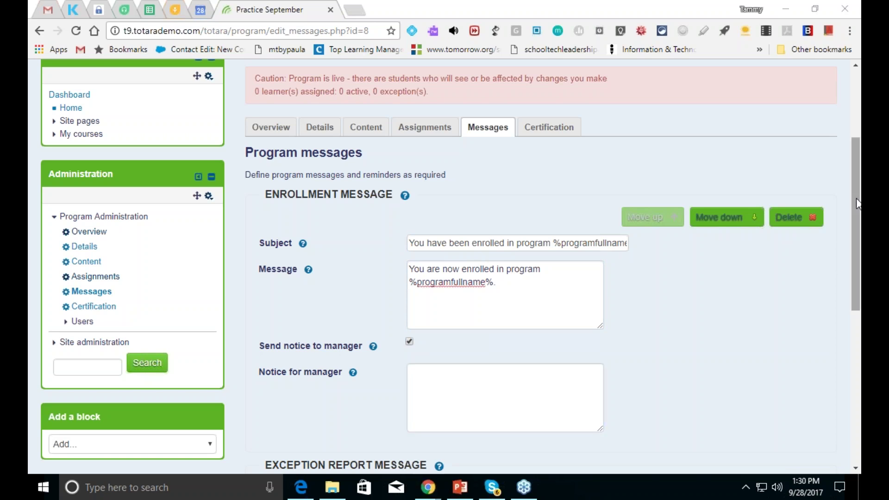
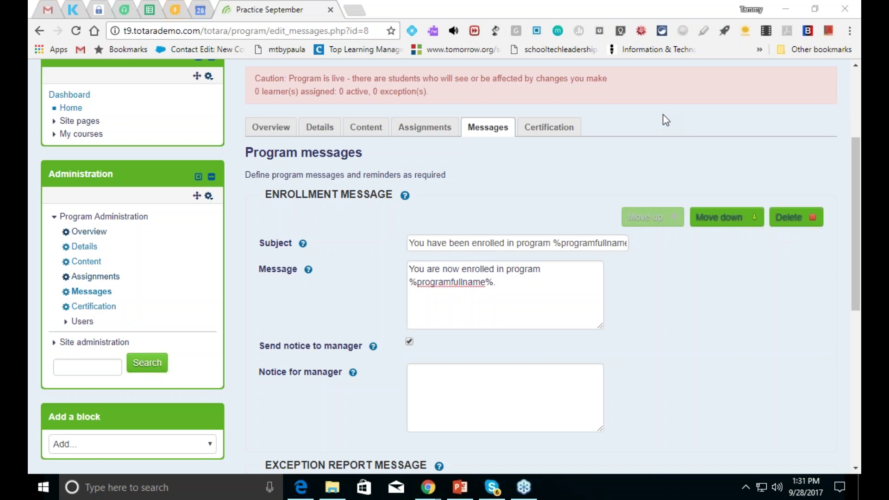
- Write the manager notice 'This user is enrolled in %programfullname%.' using the message's placeholder
{"action": "scroll", "coordinate": [855, 259], "scroll_direction": "down", "scroll_amount": 1}
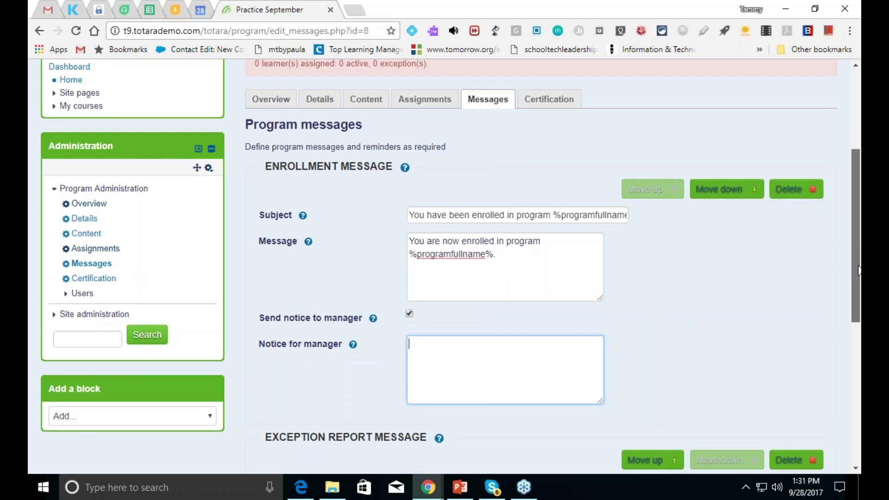
{"action": "scroll", "coordinate": [858, 271], "scroll_direction": "down", "scroll_amount": 3}
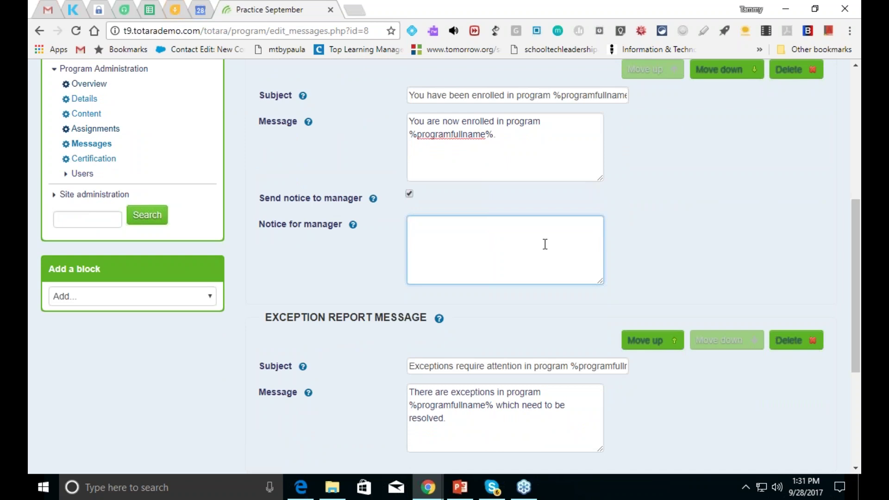
{"action": "type", "text": "The foll"}
{"action": "key", "text": "BackSpace"}
{"action": "key", "text": "BackSpace"}
{"action": "key", "text": "BackSpace"}
{"action": "key", "text": "BackSpace"}
{"action": "key", "text": "BackSpace"}
{"action": "key", "text": "BackSpace"}
{"action": "type", "text": "is user is enrolled in"}
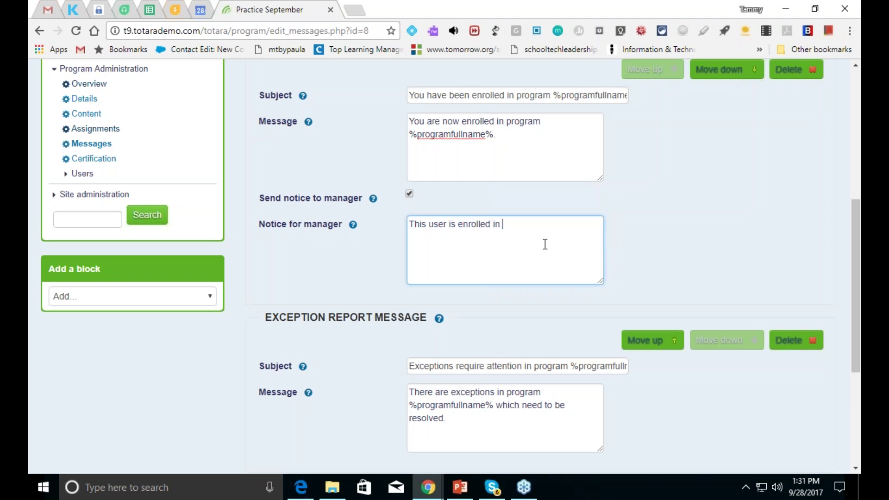
{"action": "left_click_drag", "start_coordinate": [496, 134], "coordinate": [409, 134]}
{"action": "key", "text": "ctrl+c"}
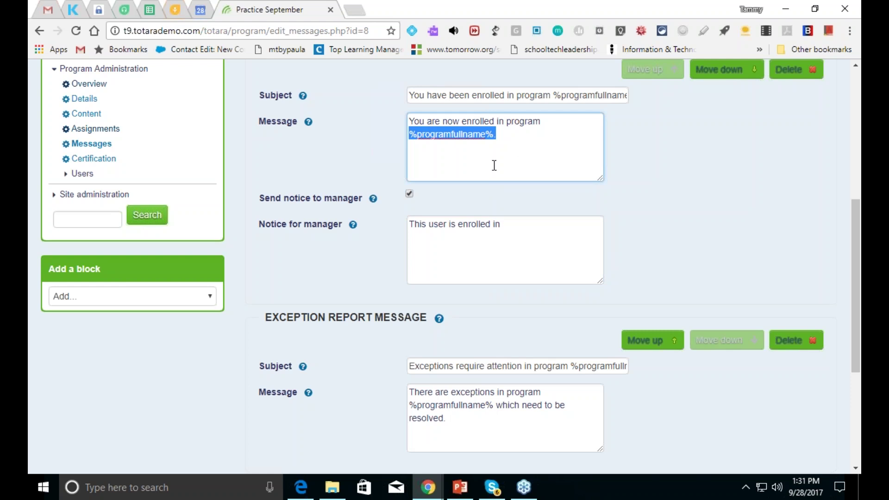
{"action": "left_click", "coordinate": [536, 227]}
{"action": "key", "text": "ctrl+v"}
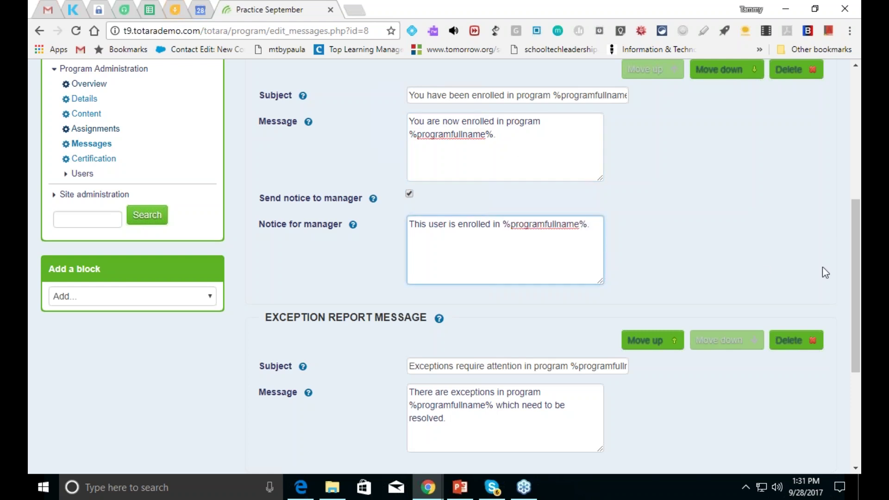
{"action": "scroll", "coordinate": [858, 277], "scroll_direction": "down", "scroll_amount": 3}
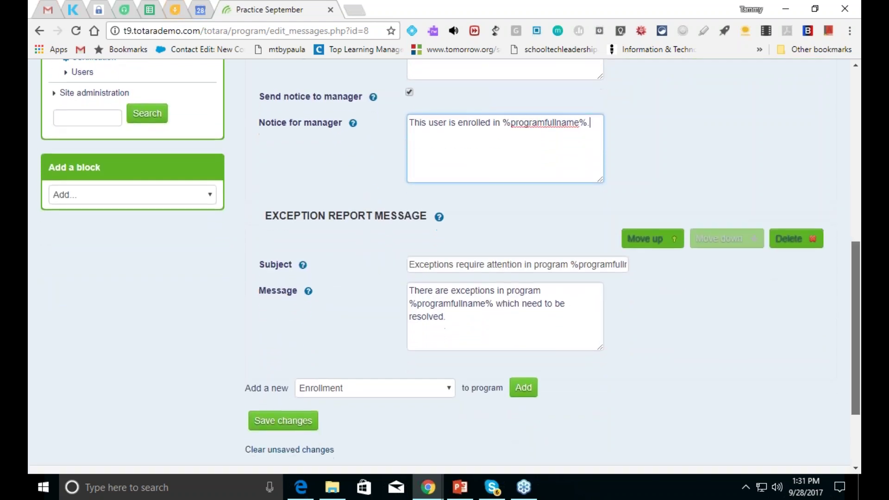
{"action": "scroll", "coordinate": [855, 277], "scroll_direction": "down", "scroll_amount": 1}
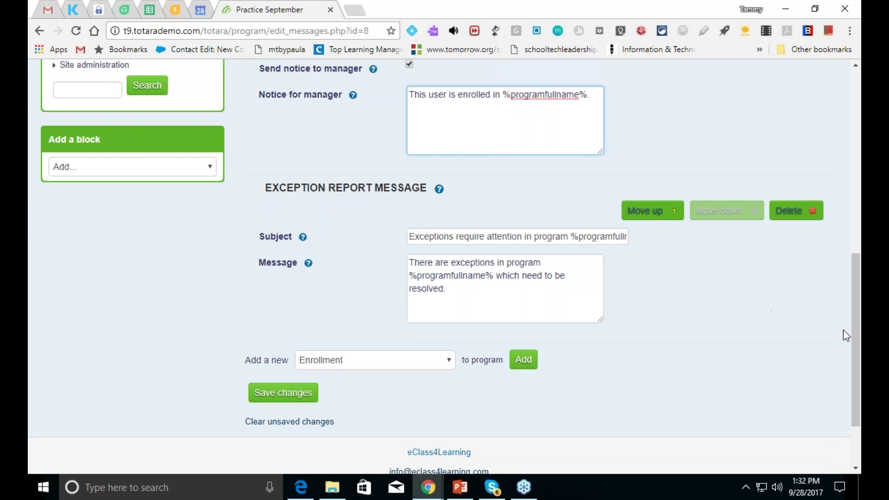
- Scroll to the bottom of Program messages and open the 'Add a new' message type list
{"action": "left_click_drag", "start_coordinate": [853, 337], "coordinate": [851, 349]}
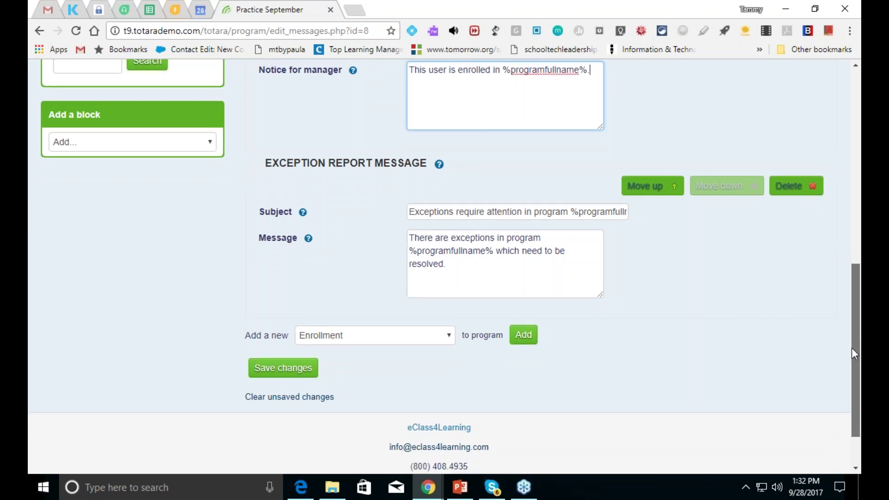
{"action": "left_click_drag", "start_coordinate": [851, 349], "coordinate": [854, 340]}
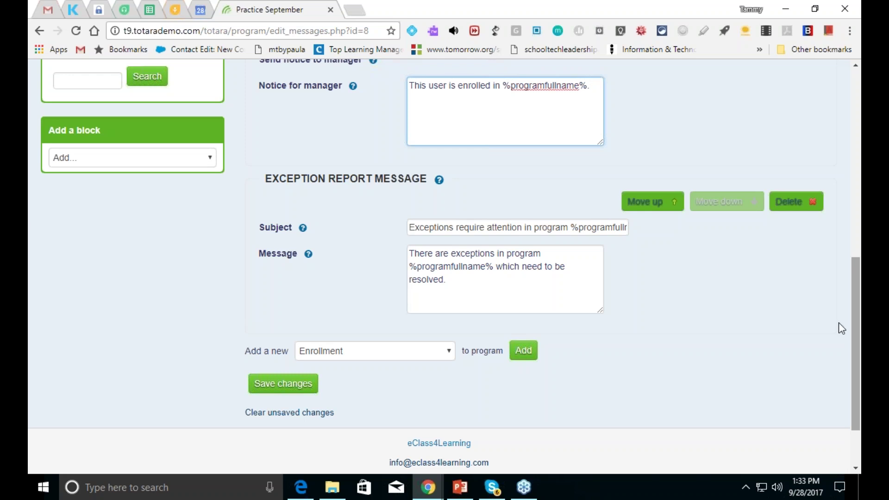
{"action": "left_click", "coordinate": [449, 357]}
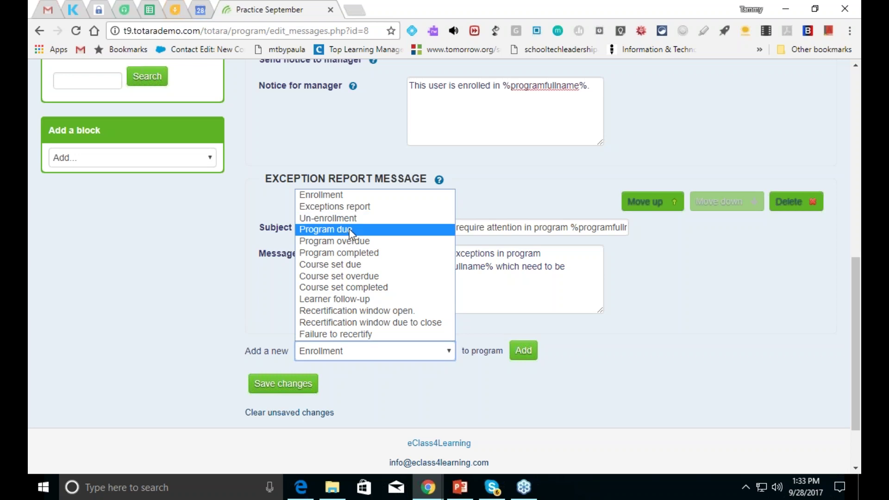
- Add a Program completed message with the subject 'Congratulations!'
{"action": "left_click", "coordinate": [356, 254]}
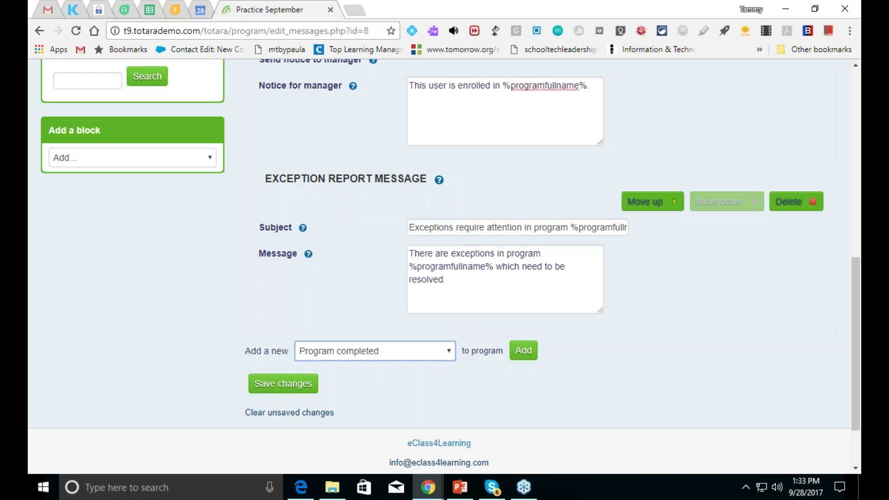
{"action": "left_click", "coordinate": [523, 355]}
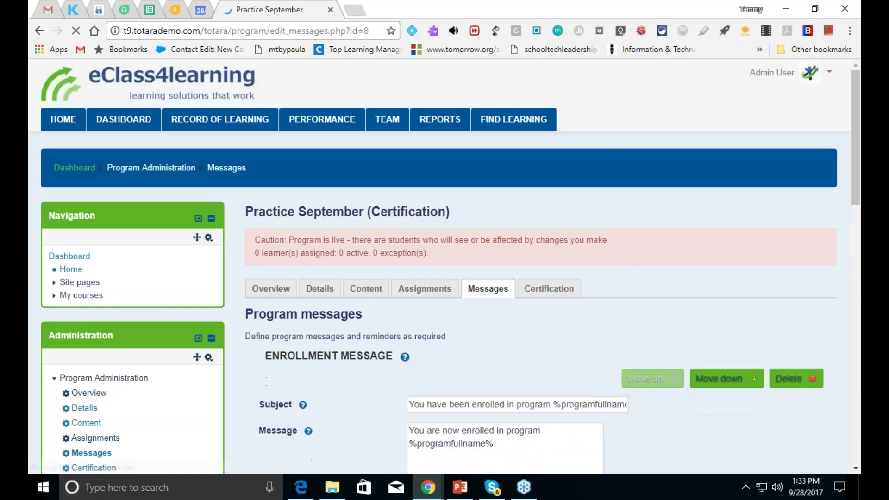
{"action": "left_click_drag", "start_coordinate": [857, 209], "coordinate": [858, 405]}
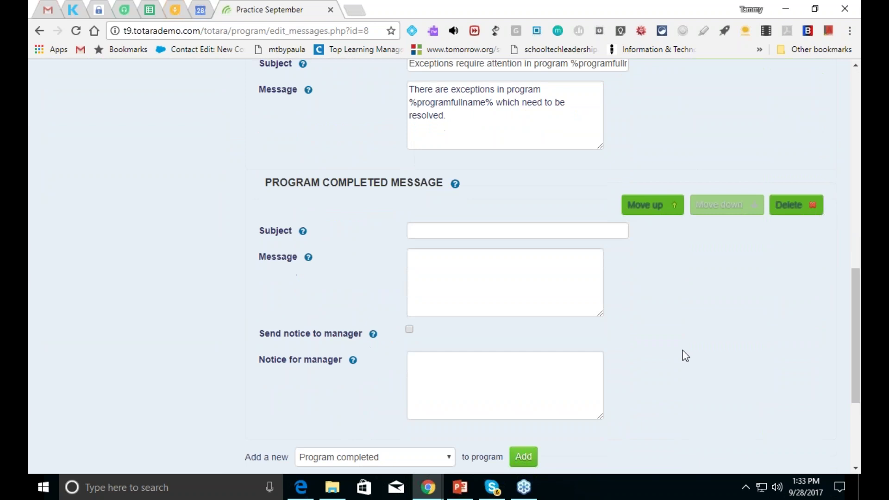
{"action": "left_click", "coordinate": [455, 230]}
{"action": "type", "text": "C"}
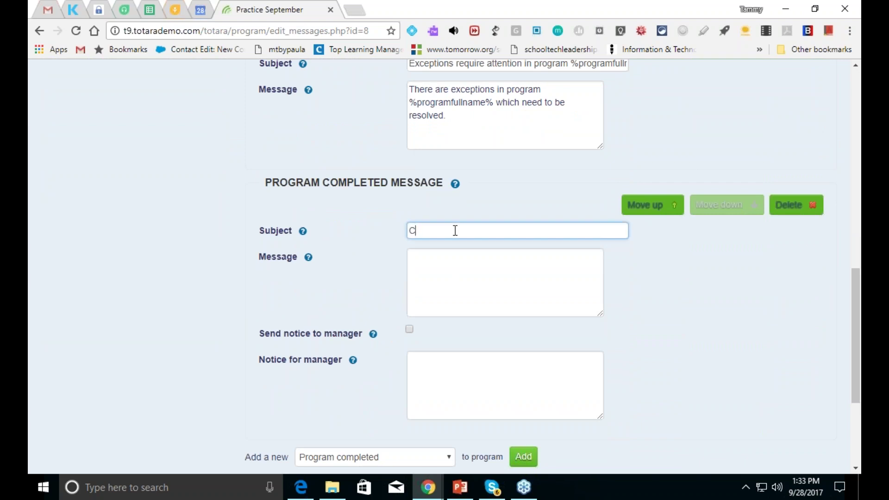
{"action": "type", "text": "ongradulations!"}
{"action": "left_click", "coordinate": [444, 230]}
{"action": "key", "text": "BackSpace"}
{"action": "type", "text": "t"}
- Write the body 'You have completed %programfullname%.' with a second line 'Thank you for your efforts.'
{"action": "left_click", "coordinate": [472, 301]}
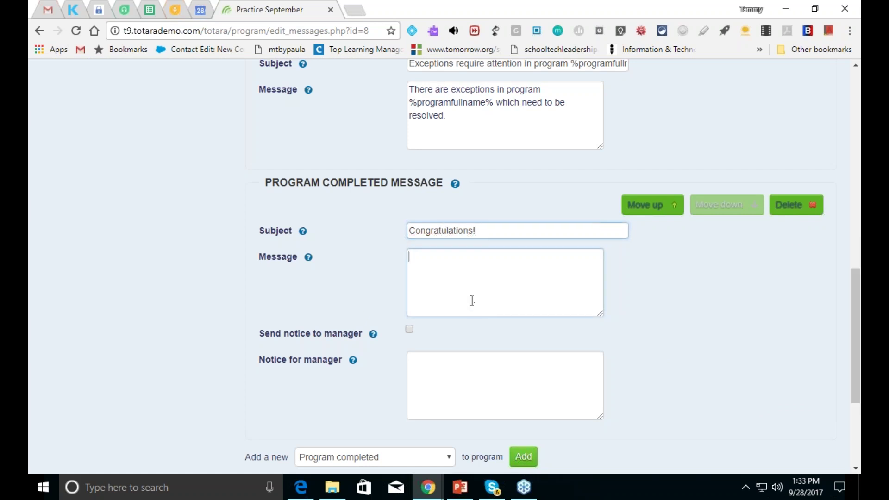
{"action": "type", "text": "YOu h"}
{"action": "key", "text": "BackSpace"}
{"action": "key", "text": "BackSpace"}
{"action": "key", "text": "BackSpace"}
{"action": "key", "text": "BackSpace"}
{"action": "type", "text": "ou h"}
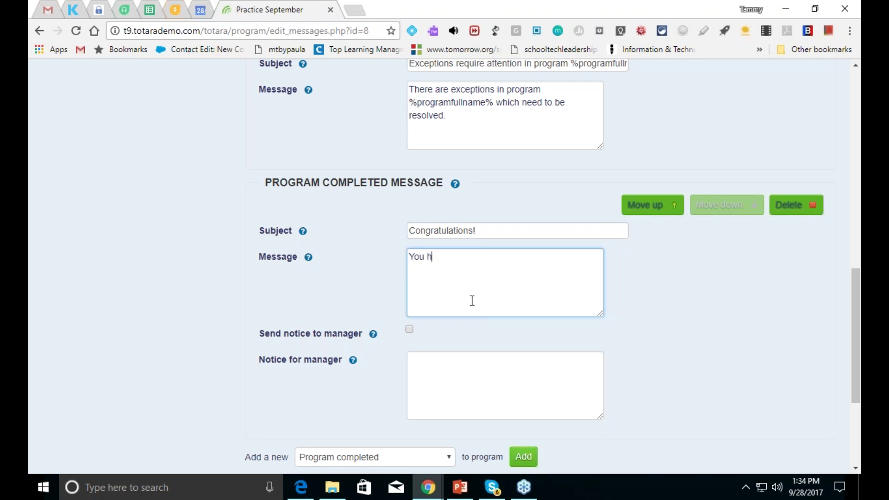
{"action": "type", "text": "ave completed"}
{"action": "left_click_drag", "start_coordinate": [409, 102], "coordinate": [491, 106]}
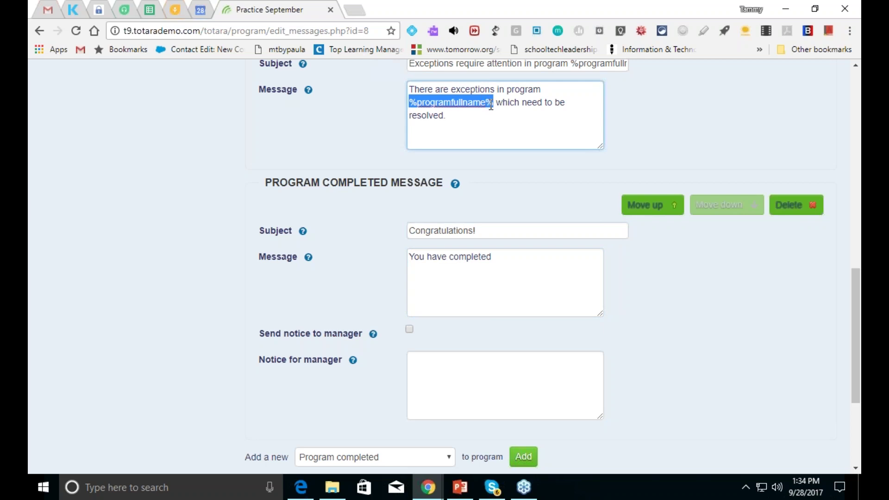
{"action": "key", "text": "ctrl+c"}
{"action": "left_click", "coordinate": [537, 260]}
{"action": "key", "text": "ctrl+v"}
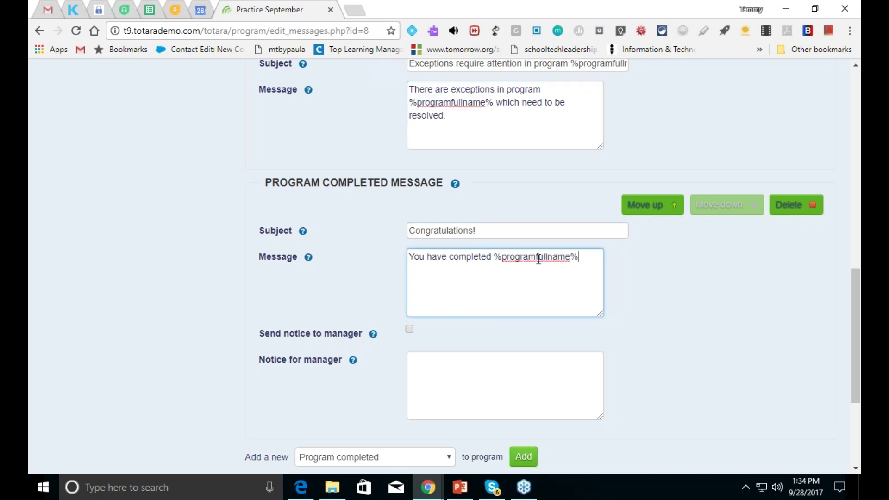
{"action": "type", "text": "."}
{"action": "key", "text": "Return"}
{"action": "type", "text": "Thank youf"}
{"action": "key", "text": "BackSpace"}
{"action": "type", "text": "for your efforts."}
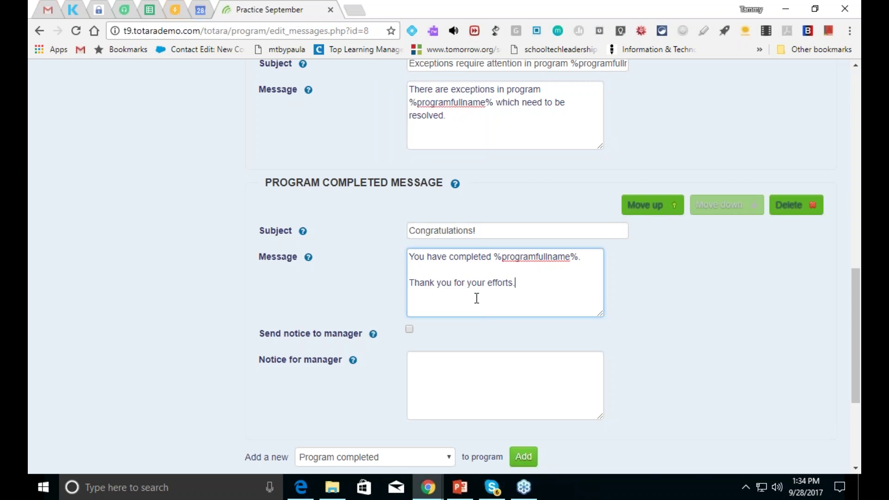
- Send a notice to the manager reading 'This user has successfully completed %programfullname%.'
{"action": "left_click", "coordinate": [410, 329]}
{"action": "left_click", "coordinate": [462, 377]}
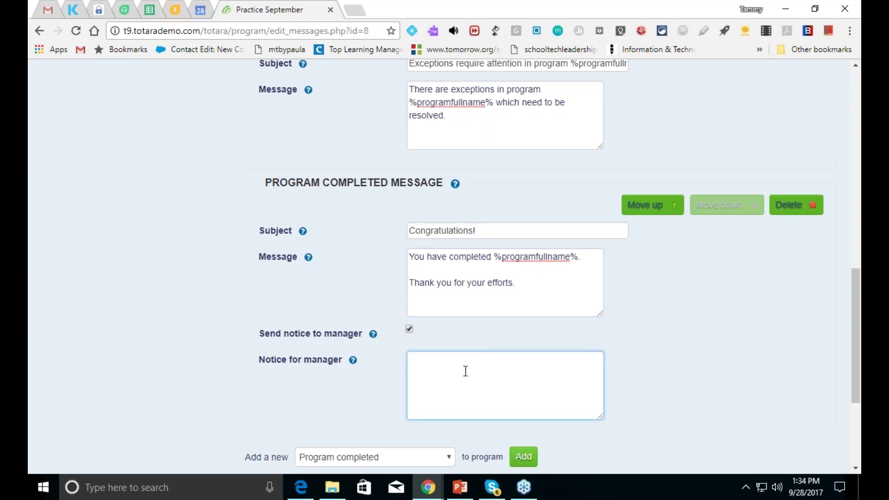
{"action": "type", "text": "This user has successfully c"}
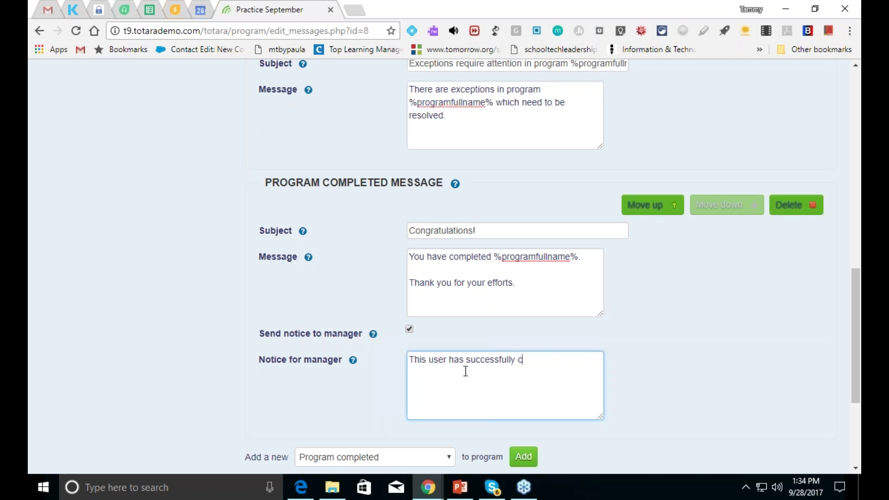
{"action": "type", "text": "ompleted"}
{"action": "key", "text": "ctrl+v"}
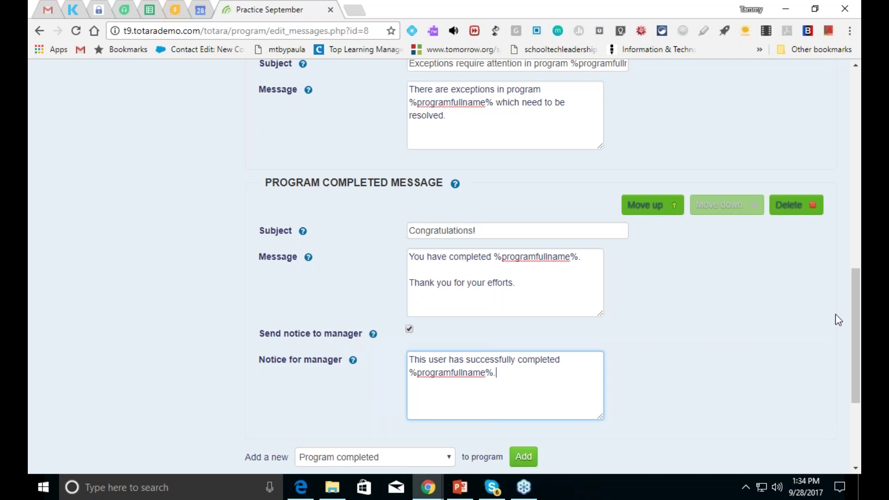
{"action": "scroll", "coordinate": [855, 329], "scroll_direction": "down", "scroll_amount": 5}
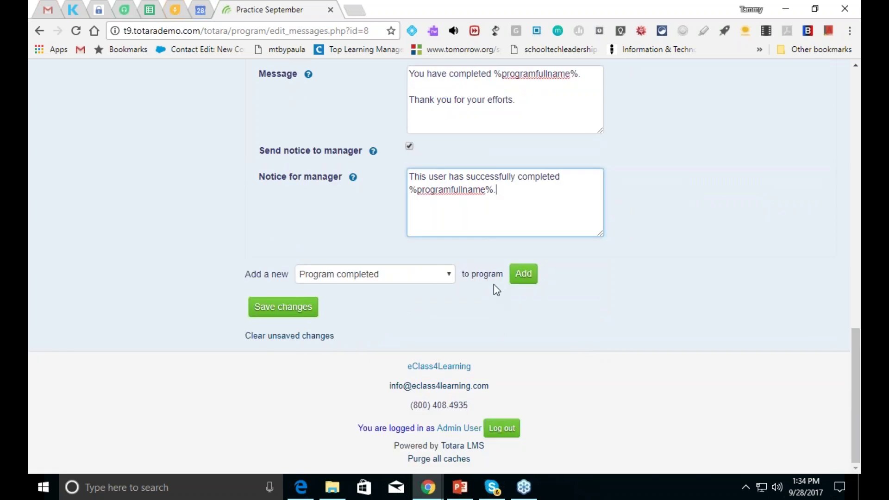
- Stay on the messages page, save the message changes and confirm Save all changes
{"action": "left_click", "coordinate": [448, 278]}
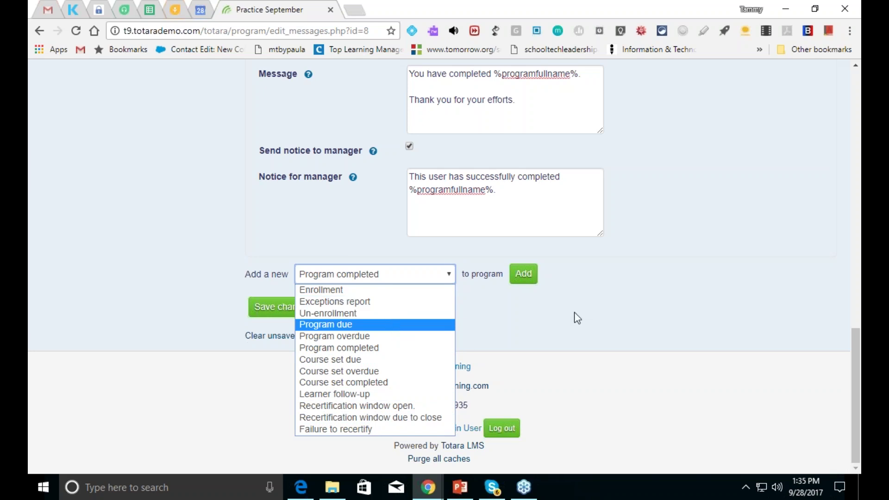
{"action": "left_click", "coordinate": [606, 315]}
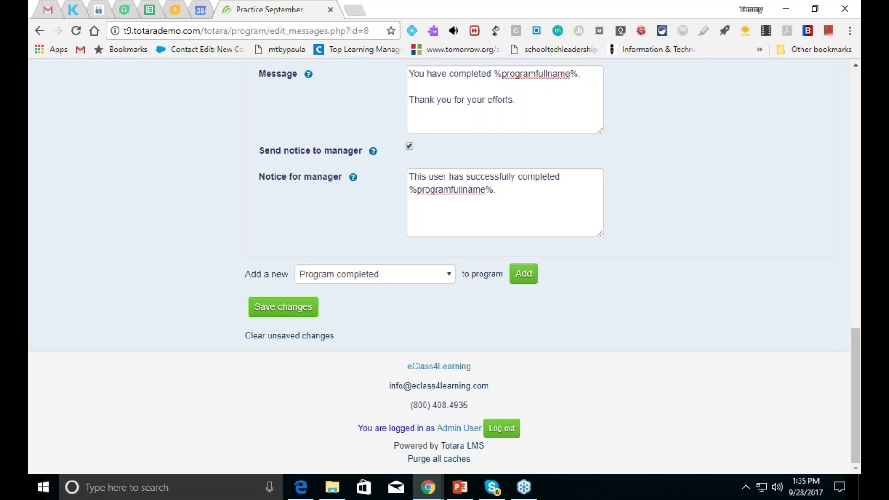
{"action": "left_click_drag", "start_coordinate": [856, 373], "coordinate": [856, 113]}
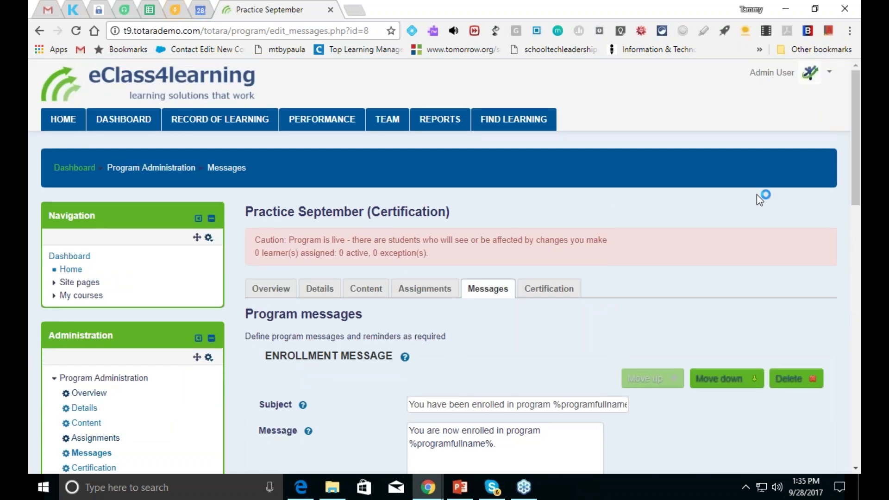
{"action": "left_click", "coordinate": [431, 293]}
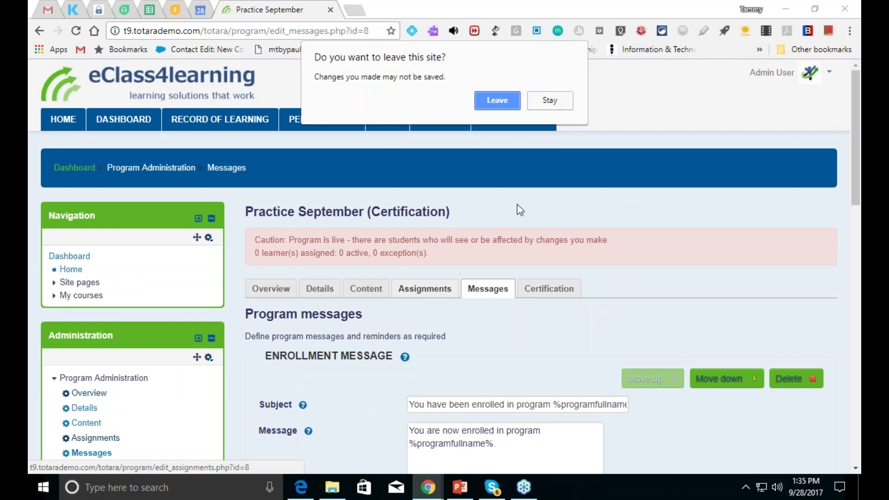
{"action": "left_click", "coordinate": [555, 104]}
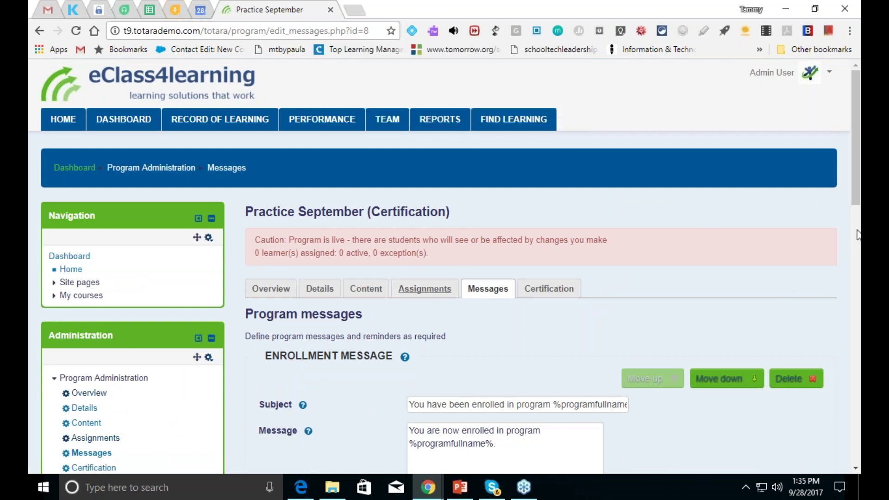
{"action": "left_click_drag", "start_coordinate": [851, 202], "coordinate": [851, 405]}
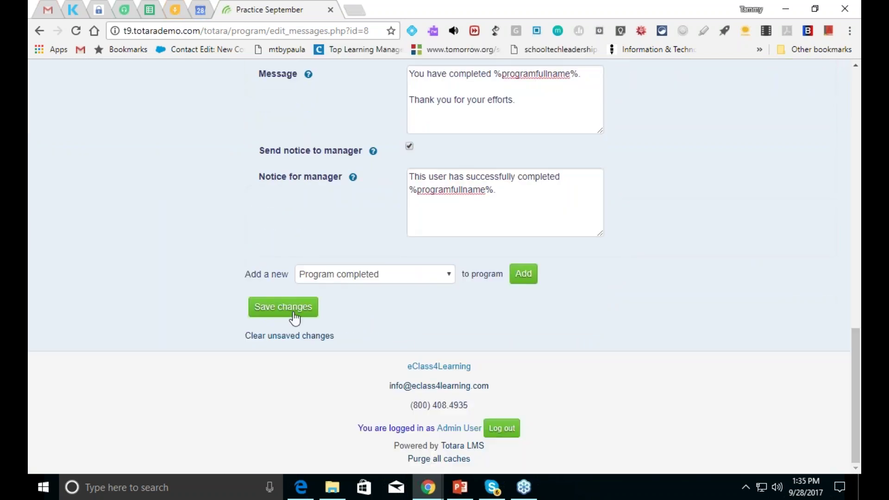
{"action": "left_click", "coordinate": [296, 307]}
{"action": "left_click", "coordinate": [545, 264]}
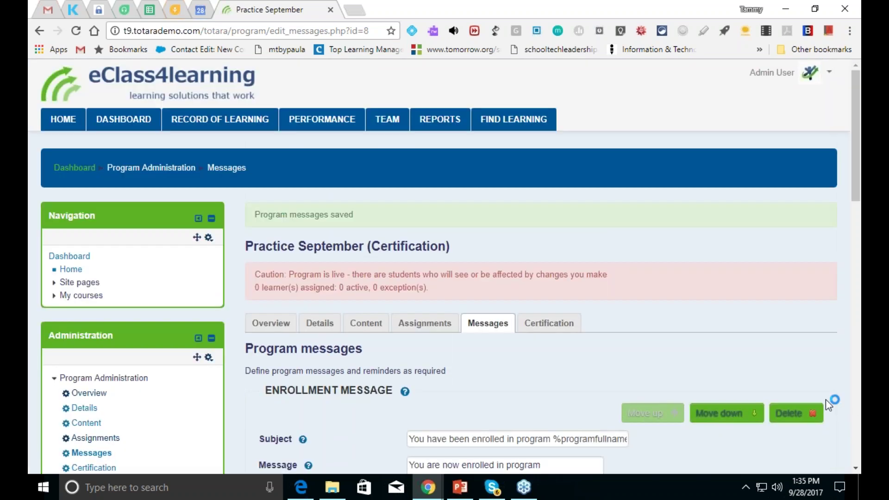
- Go to the Assignments tab and open the 'Add a new' assignment type dropdown
{"action": "left_click", "coordinate": [425, 327]}
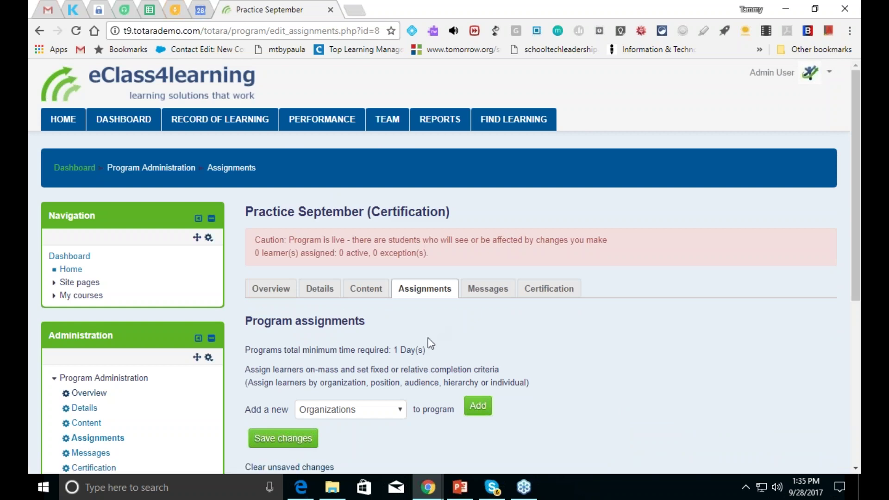
{"action": "left_click_drag", "start_coordinate": [855, 285], "coordinate": [855, 380]}
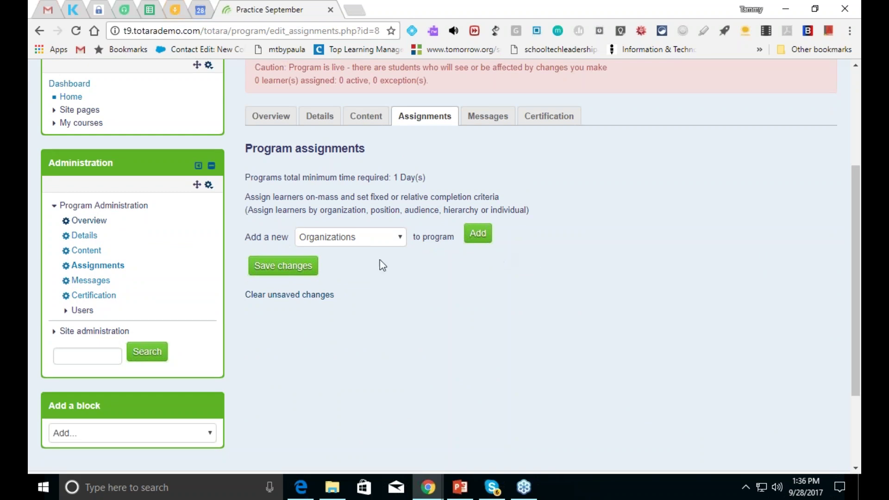
{"action": "left_click", "coordinate": [398, 238]}
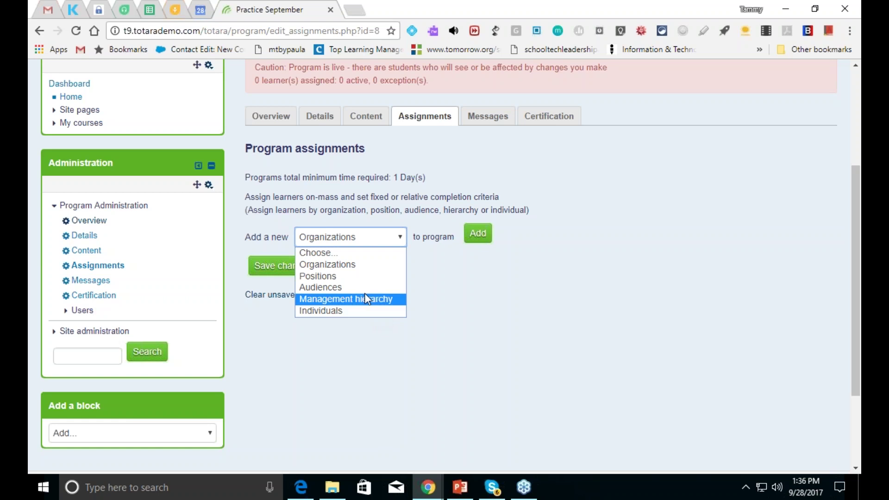
- Add an Organizations section and assign the Accounting organization
{"action": "left_click", "coordinate": [361, 266]}
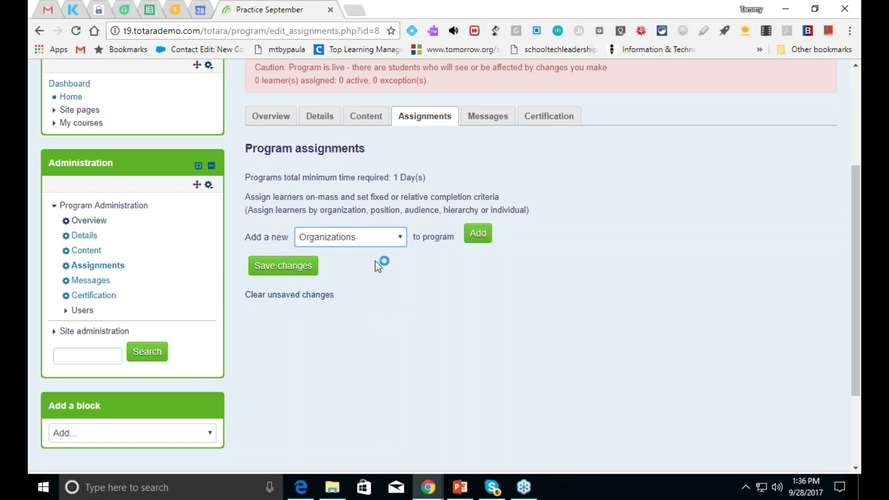
{"action": "left_click", "coordinate": [477, 238]}
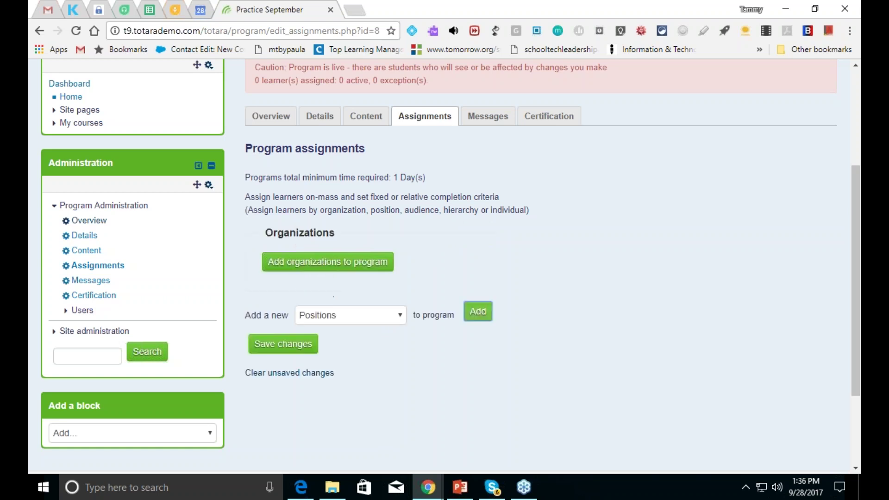
{"action": "left_click", "coordinate": [330, 265]}
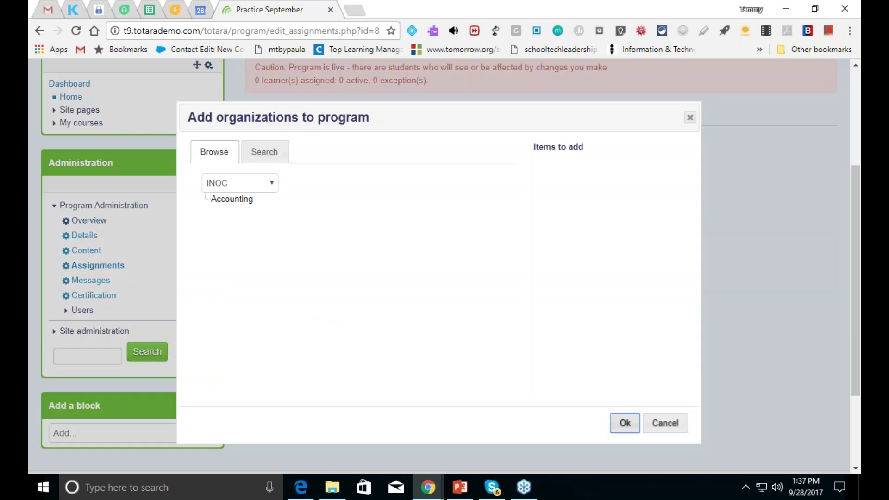
{"action": "left_click", "coordinate": [232, 200]}
{"action": "left_click", "coordinate": [626, 423]}
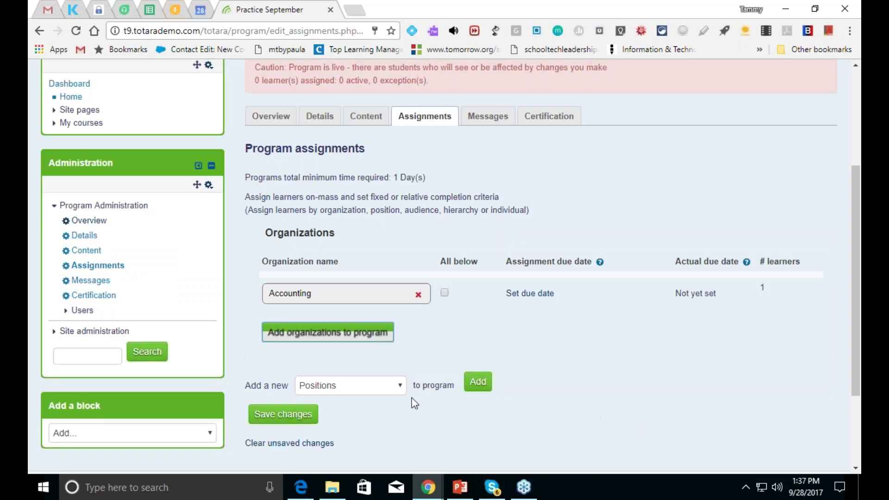
- Add a Positions section and assign the new manager position
{"action": "left_click", "coordinate": [477, 388]}
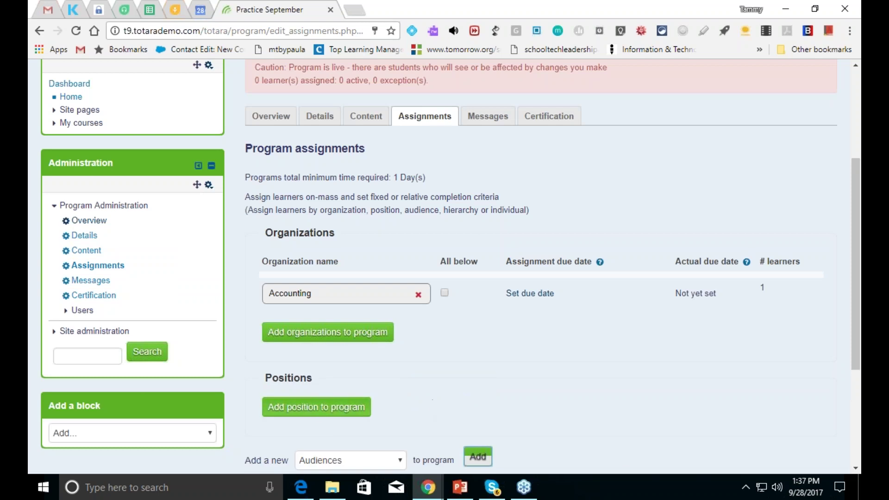
{"action": "left_click", "coordinate": [318, 409]}
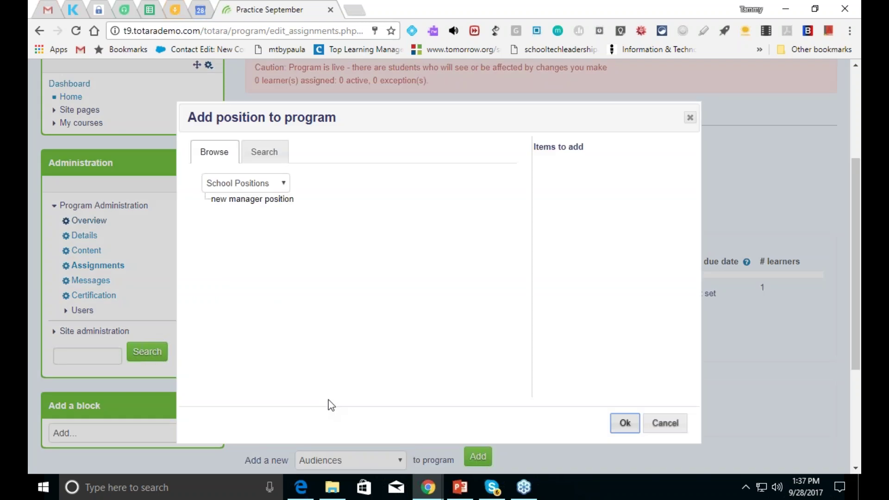
{"action": "left_click", "coordinate": [239, 203]}
{"action": "left_click", "coordinate": [625, 423]}
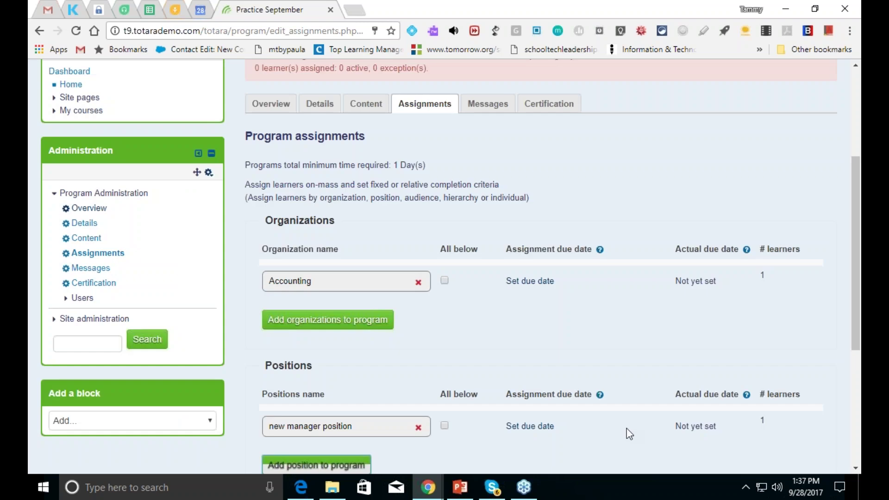
- Add an Audiences section assigning Test Audience, which brings in 11 learners
{"action": "left_click_drag", "start_coordinate": [852, 311], "coordinate": [853, 405]}
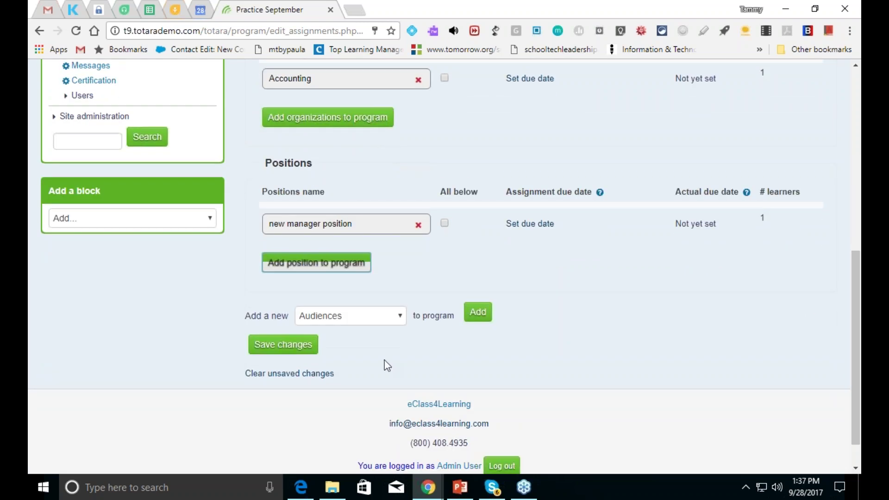
{"action": "left_click", "coordinate": [477, 312]}
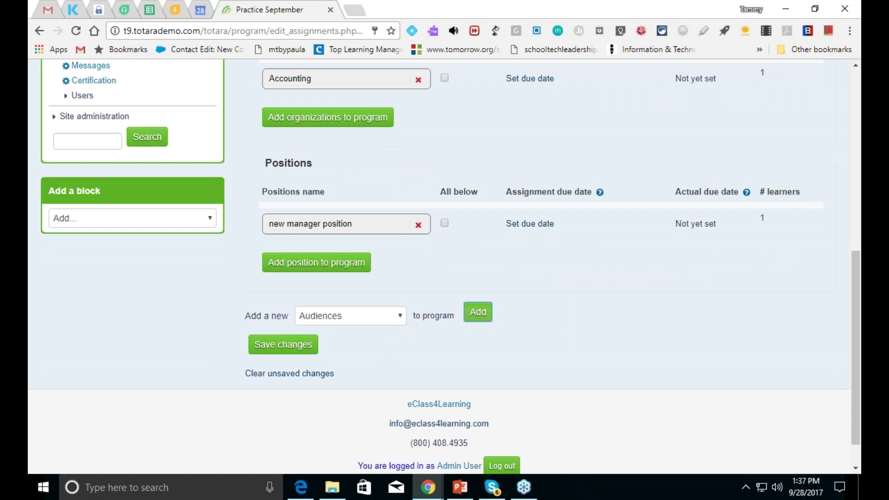
{"action": "left_click", "coordinate": [364, 338]}
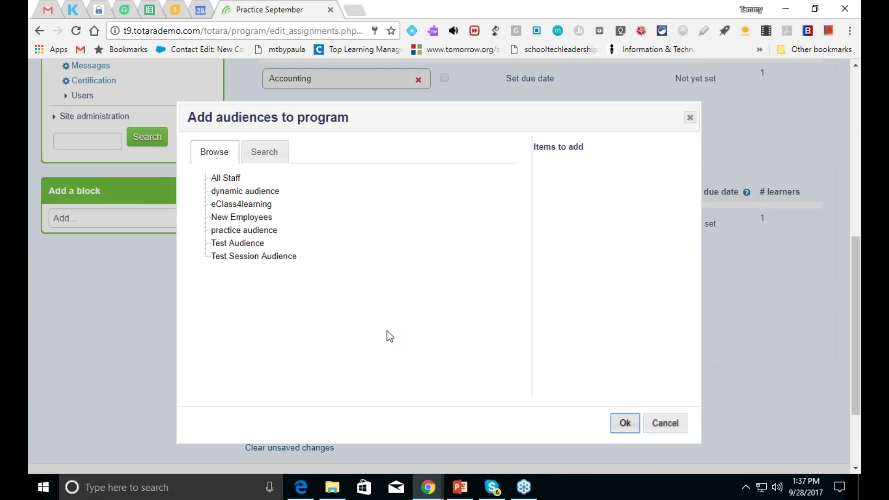
{"action": "left_click", "coordinate": [237, 244]}
{"action": "left_click", "coordinate": [625, 423]}
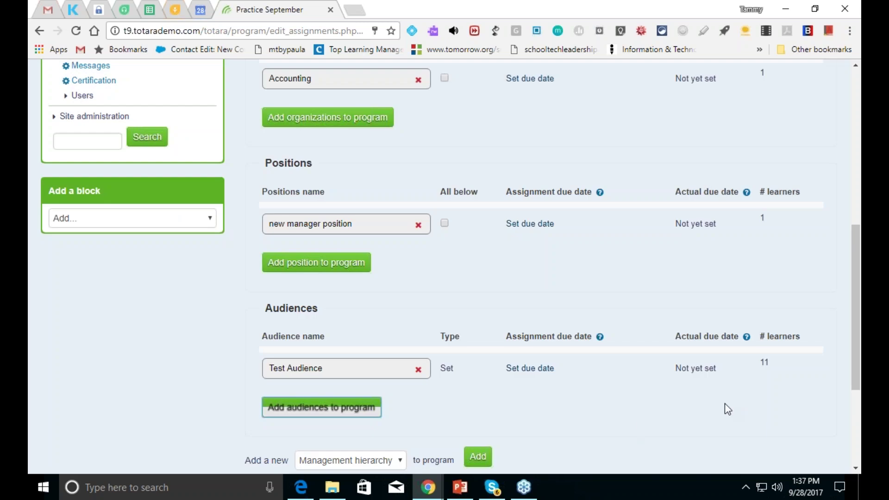
{"action": "left_click_drag", "start_coordinate": [852, 372], "coordinate": [852, 316]}
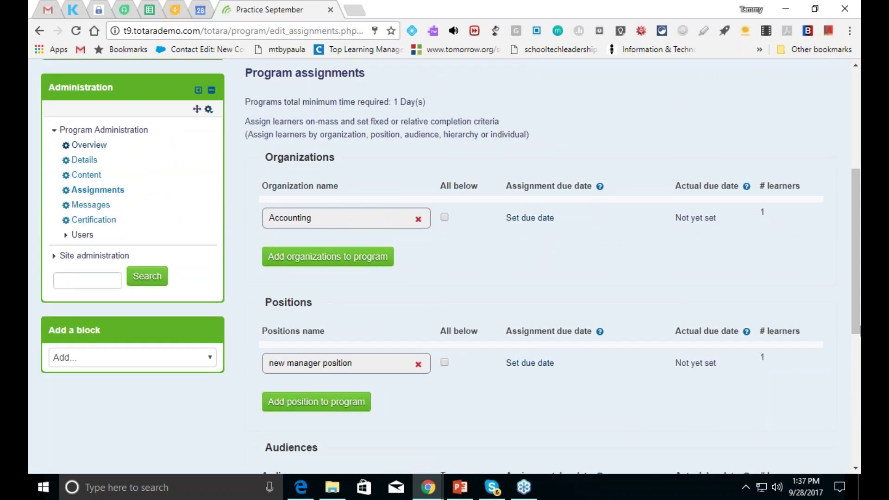
{"action": "scroll", "coordinate": [785, 365], "scroll_direction": "down", "scroll_amount": 4}
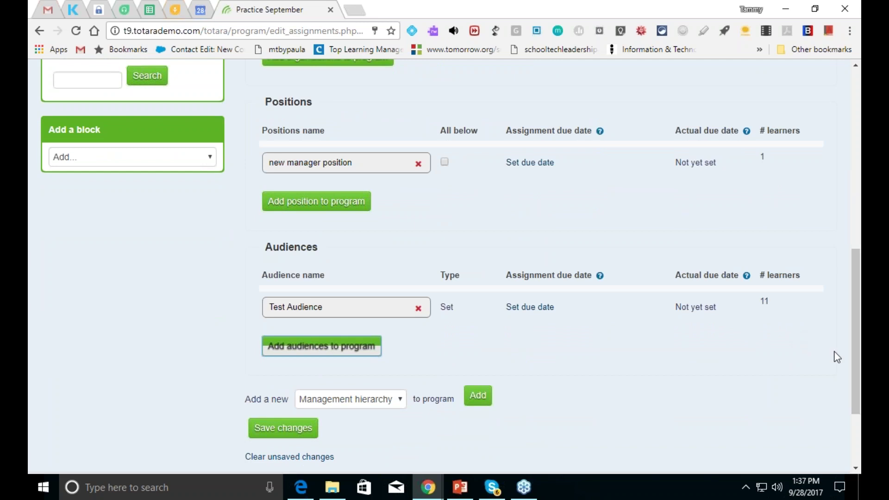
{"action": "scroll", "coordinate": [751, 399], "scroll_direction": "down", "scroll_amount": 2}
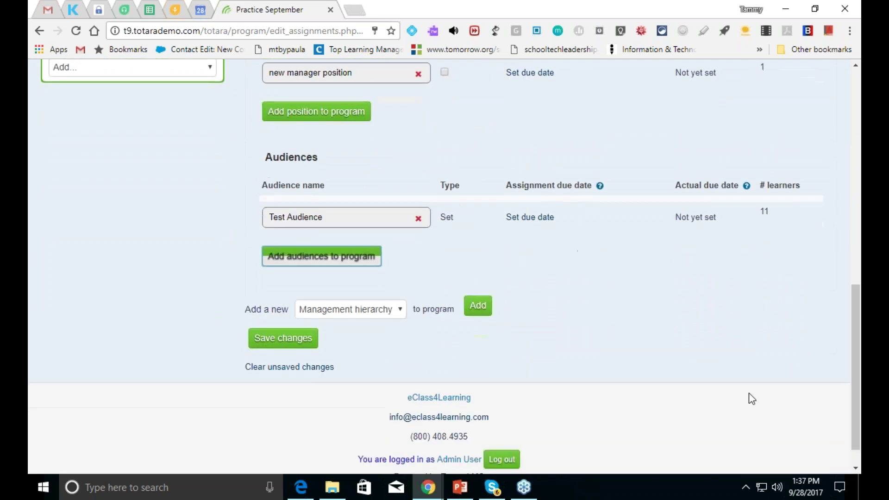
- Add an Individuals section assigning user ID 4, then select Management hierarchy as the next type
{"action": "left_click", "coordinate": [393, 312]}
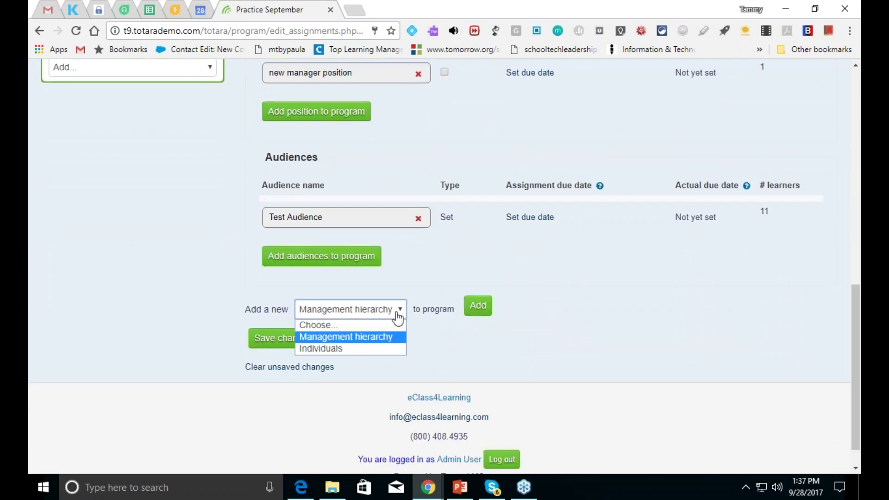
{"action": "left_click", "coordinate": [376, 348]}
{"action": "left_click", "coordinate": [473, 315]}
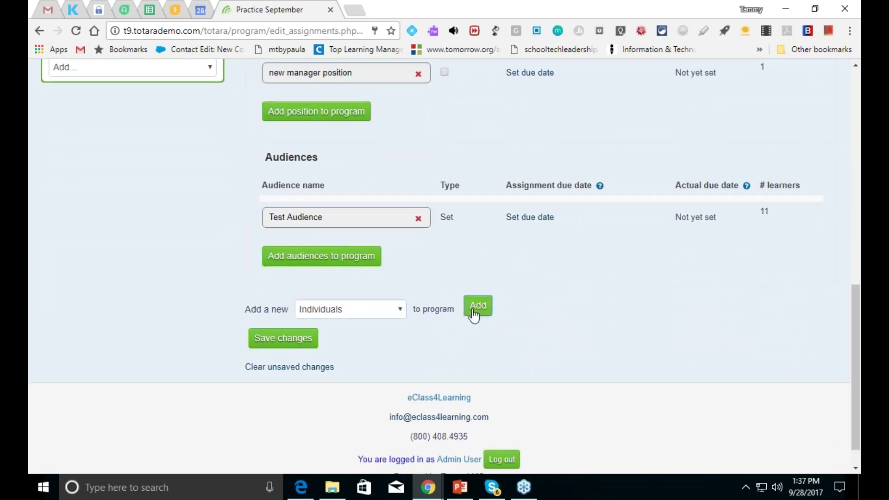
{"action": "left_click", "coordinate": [473, 315]}
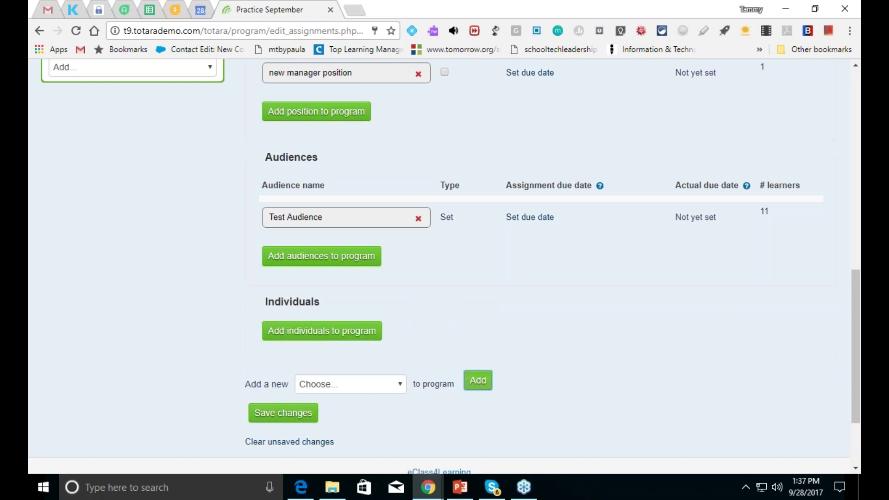
{"action": "left_click", "coordinate": [398, 387]}
{"action": "left_click", "coordinate": [399, 389]}
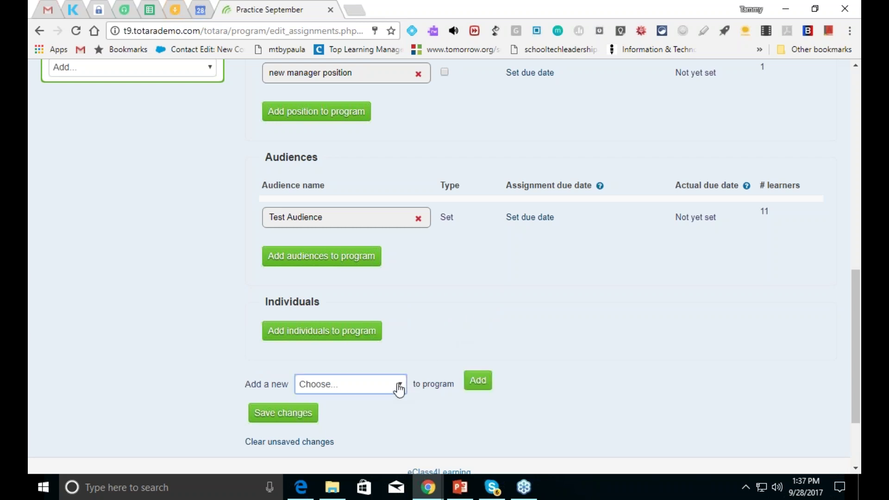
{"action": "left_click", "coordinate": [359, 346]}
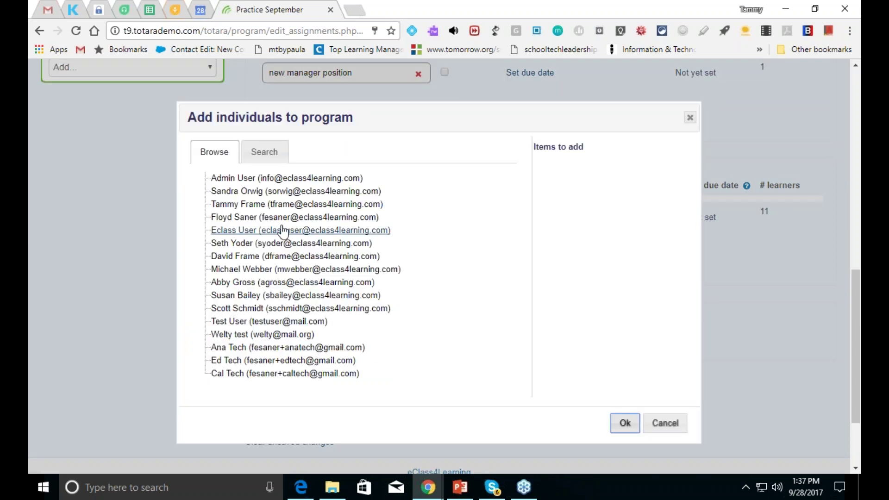
{"action": "left_click", "coordinate": [250, 192]}
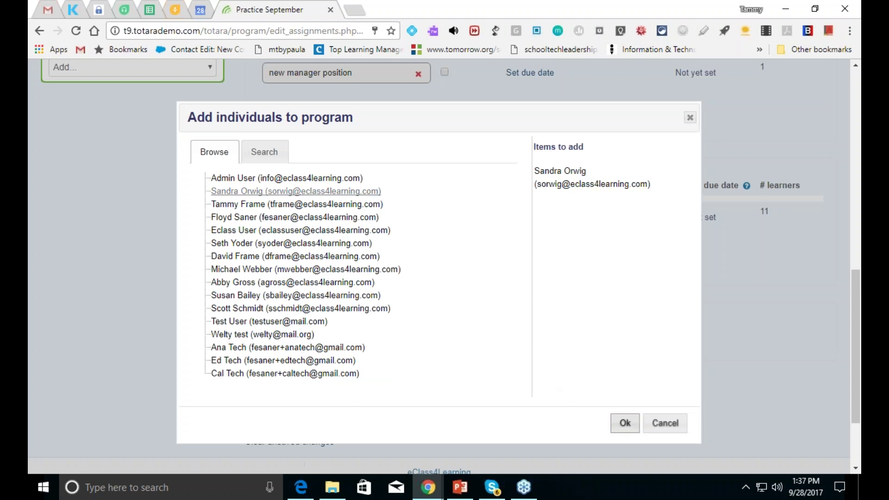
{"action": "left_click", "coordinate": [624, 423]}
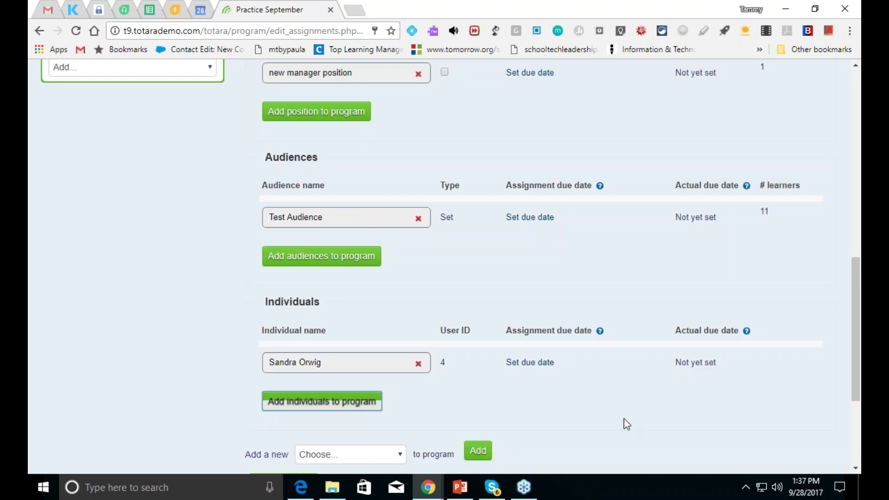
{"action": "scroll", "coordinate": [857, 353], "scroll_direction": "down", "scroll_amount": 4}
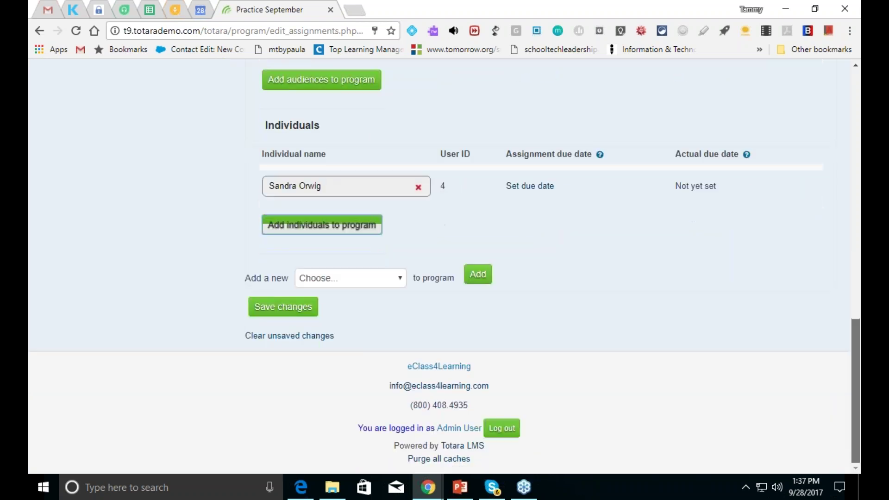
{"action": "left_click", "coordinate": [360, 287]}
{"action": "left_click", "coordinate": [360, 305]}
- Add a Management hierarchy group assigning the CEO test manager's direct team of 3 learners
{"action": "left_click", "coordinate": [475, 278]}
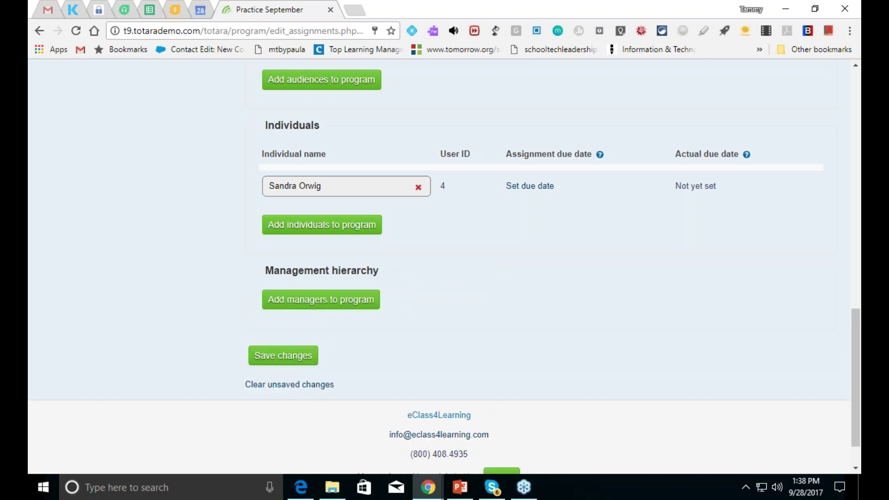
{"action": "left_click", "coordinate": [360, 301]}
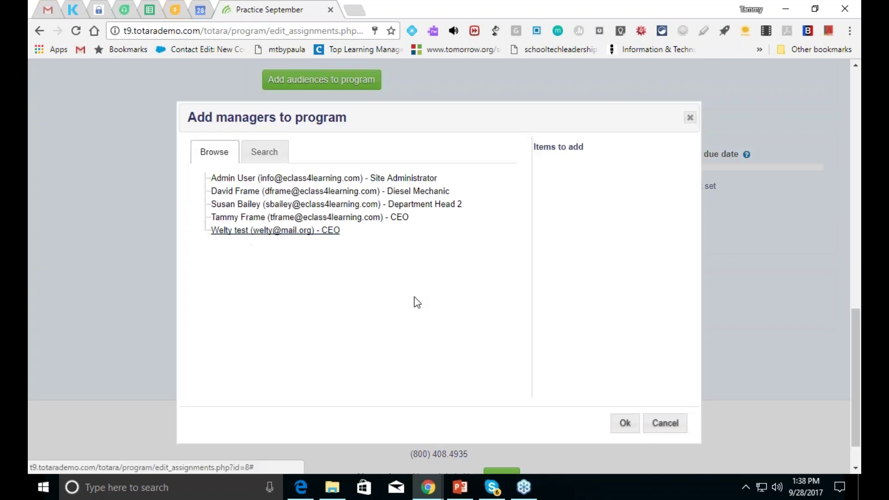
{"action": "left_click", "coordinate": [622, 422]}
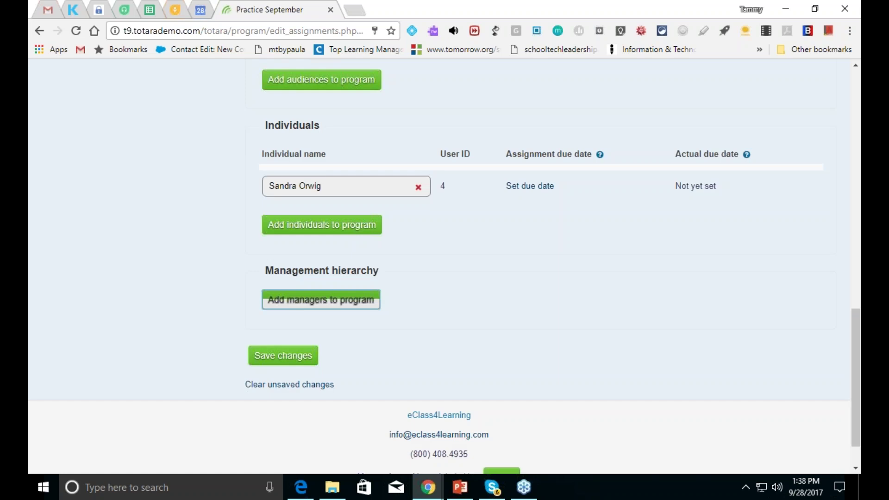
{"action": "left_click", "coordinate": [336, 307]}
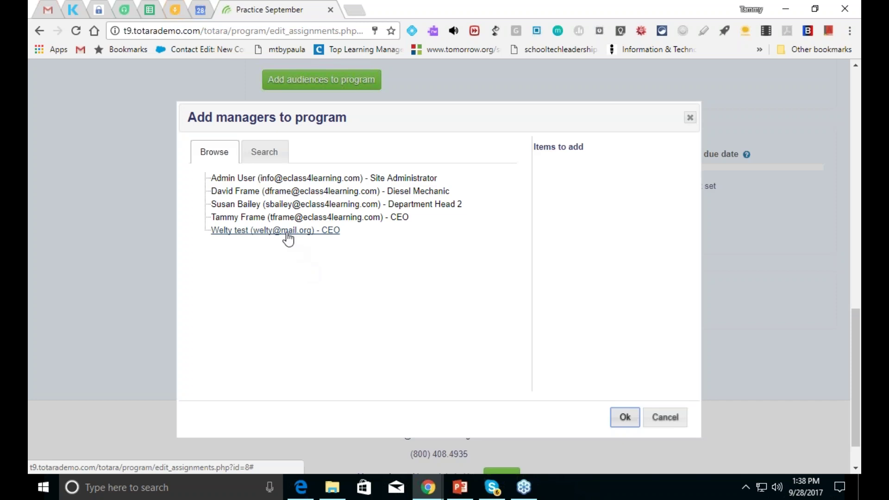
{"action": "left_click", "coordinate": [288, 231]}
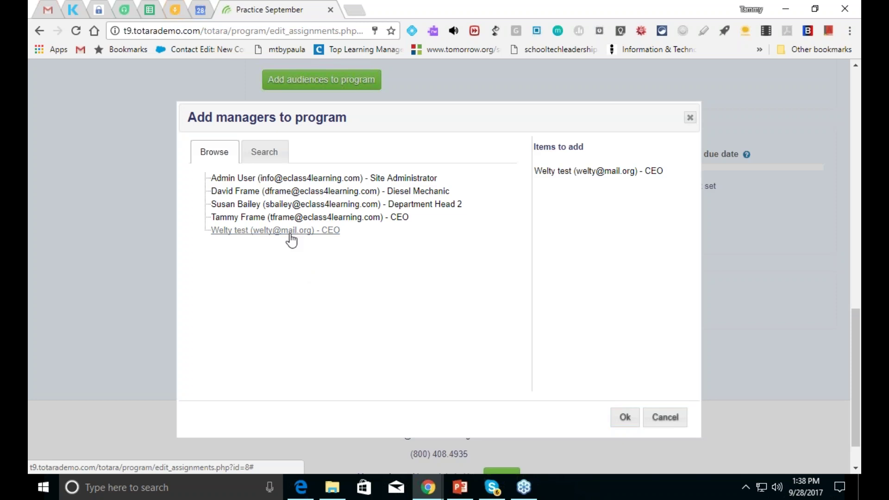
{"action": "left_click", "coordinate": [624, 419]}
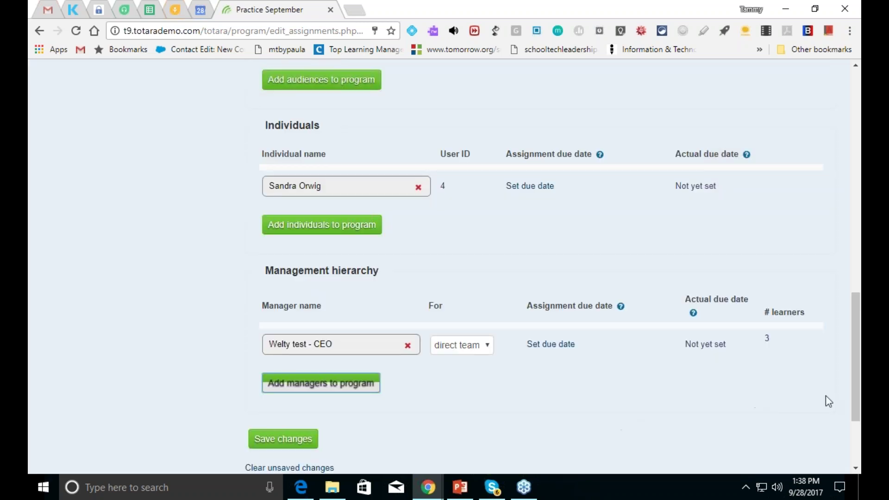
{"action": "left_click_drag", "start_coordinate": [854, 391], "coordinate": [854, 432]}
- Save and confirm all assignment changes, then view the Exception Report (11) tab
{"action": "left_click", "coordinate": [283, 352]}
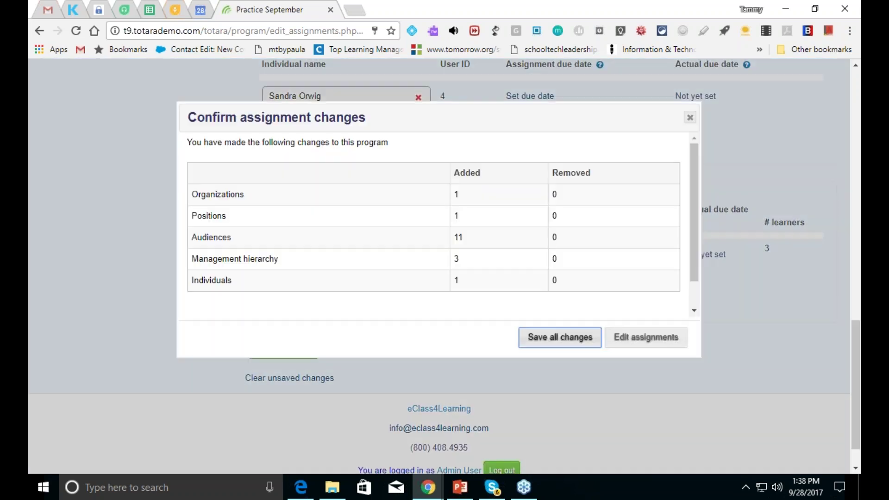
{"action": "left_click", "coordinate": [534, 339]}
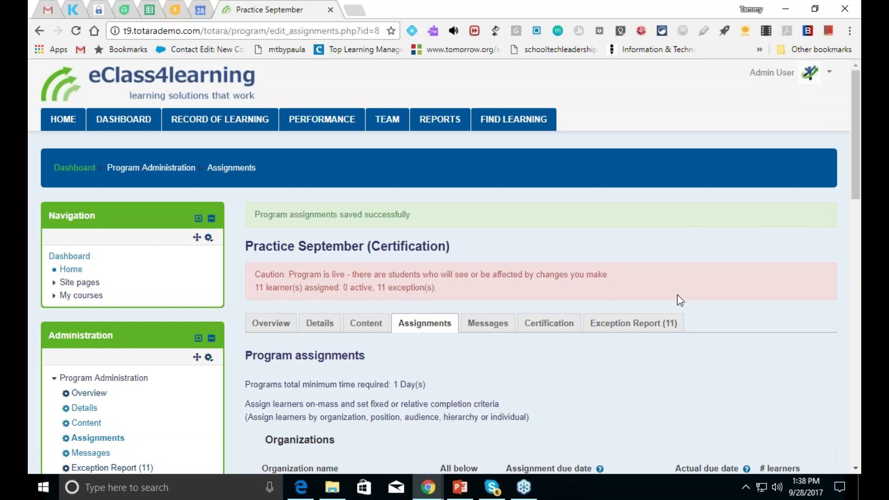
{"action": "left_click", "coordinate": [650, 326]}
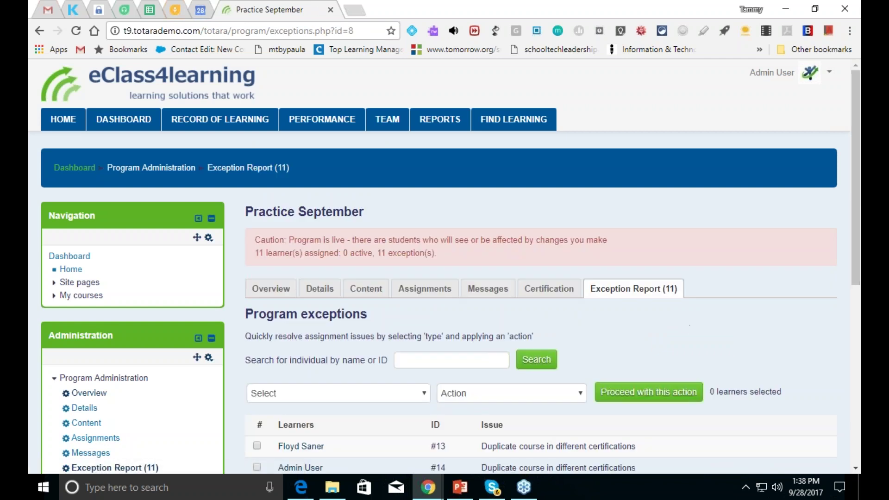
- Tick the first five exception learners and choose Do not assign as the action
{"action": "left_click_drag", "start_coordinate": [855, 266], "coordinate": [855, 412]}
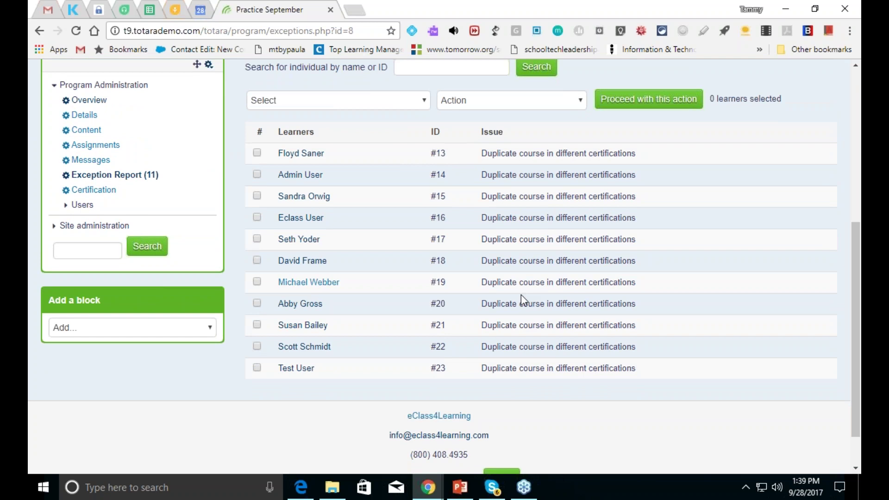
{"action": "left_click", "coordinate": [257, 152]}
{"action": "scroll", "coordinate": [826, 352], "scroll_direction": "up", "scroll_amount": 2}
{"action": "scroll", "coordinate": [451, 266], "scroll_direction": "up", "scroll_amount": 2}
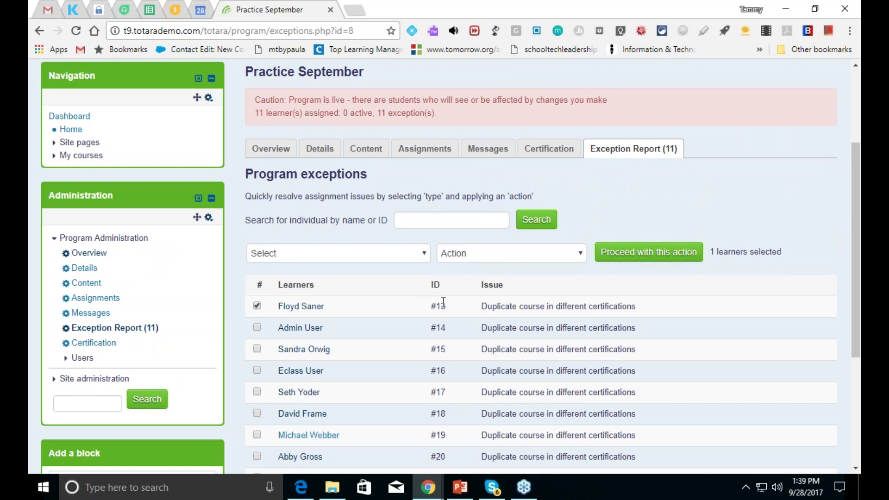
{"action": "left_click", "coordinate": [473, 259]}
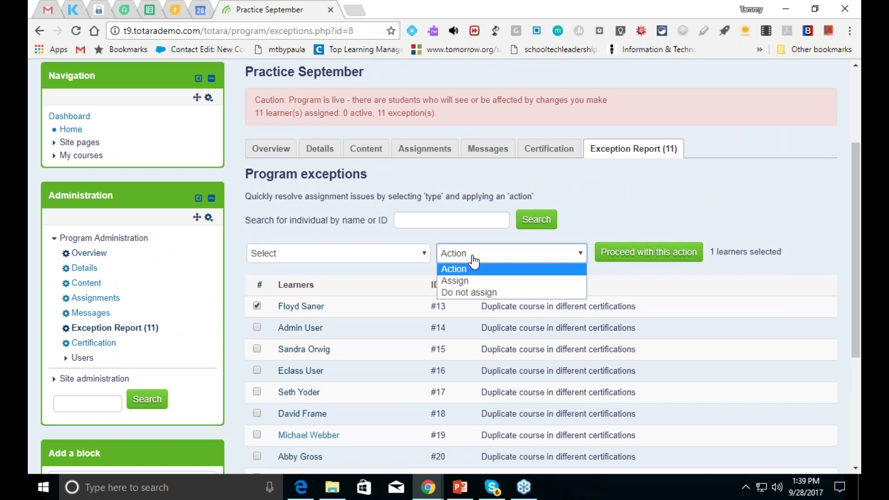
{"action": "left_click", "coordinate": [475, 292]}
{"action": "left_click", "coordinate": [257, 328]}
{"action": "left_click", "coordinate": [257, 348]}
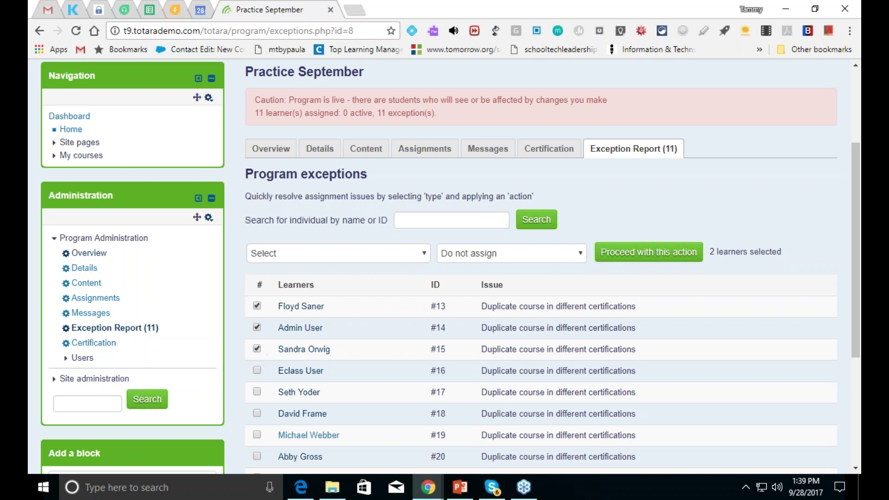
{"action": "left_click", "coordinate": [257, 371]}
{"action": "left_click", "coordinate": [257, 392]}
- Tick the remaining six exception learners and keep Do not assign as their action
{"action": "left_click_drag", "start_coordinate": [856, 324], "coordinate": [855, 399]}
{"action": "left_click", "coordinate": [257, 258]}
{"action": "left_click", "coordinate": [257, 280]}
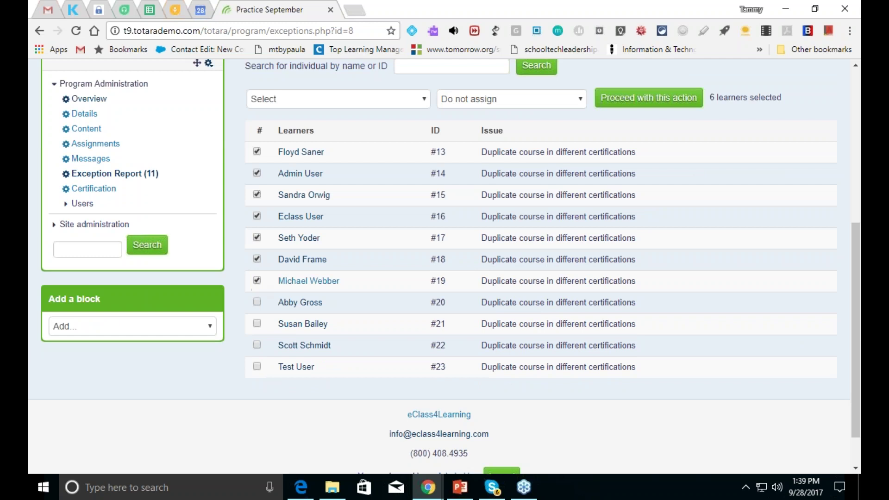
{"action": "left_click", "coordinate": [257, 302]}
{"action": "left_click", "coordinate": [257, 324]}
{"action": "left_click", "coordinate": [257, 345]}
{"action": "left_click", "coordinate": [257, 366]}
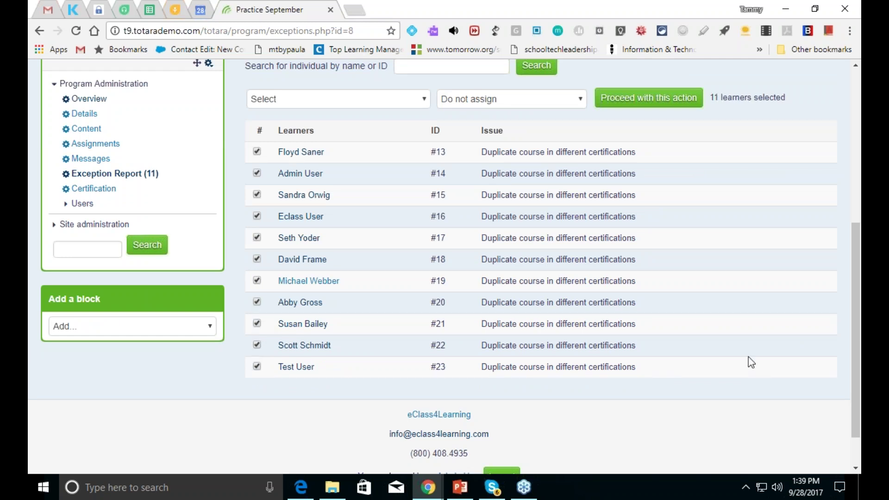
{"action": "scroll", "coordinate": [852, 343], "scroll_direction": "up", "scroll_amount": 3}
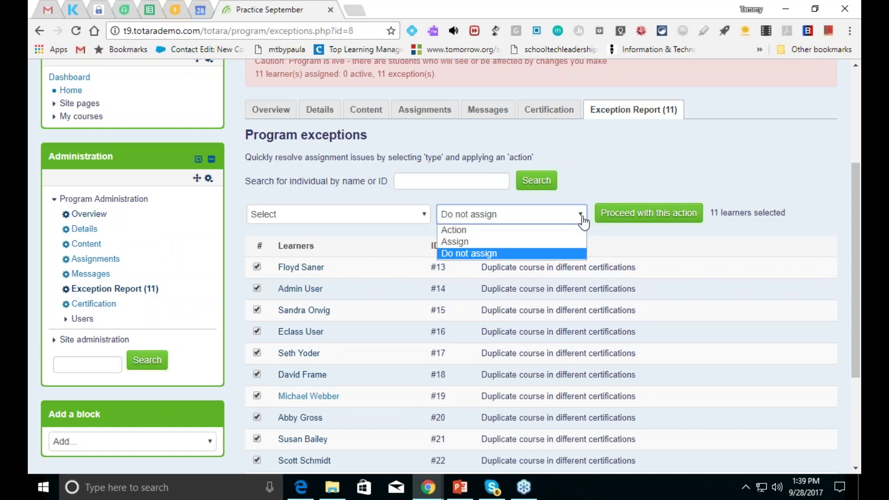
{"action": "left_click", "coordinate": [562, 252]}
{"action": "scroll", "coordinate": [851, 335], "scroll_direction": "down", "scroll_amount": 4}
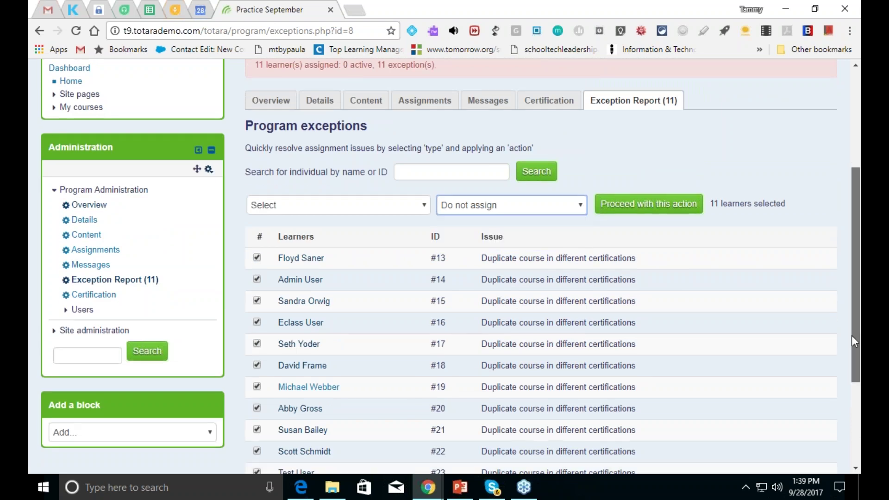
{"action": "scroll", "coordinate": [851, 395], "scroll_direction": "up", "scroll_amount": 3}
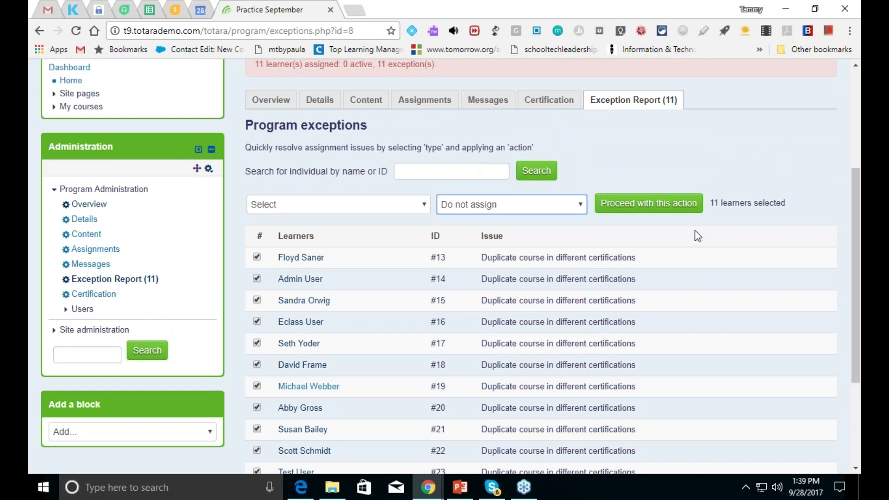
{"action": "scroll", "coordinate": [854, 314], "scroll_direction": "up", "scroll_amount": 4}
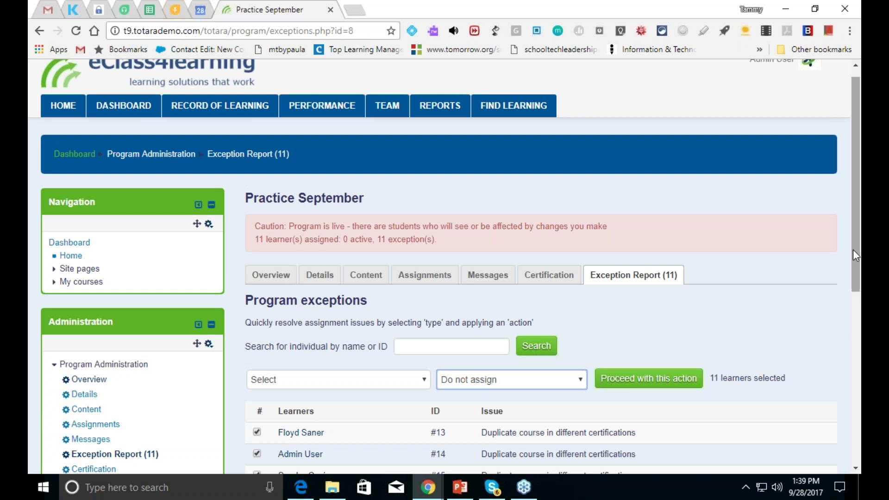
{"action": "left_click_drag", "start_coordinate": [854, 249], "coordinate": [838, 224]}
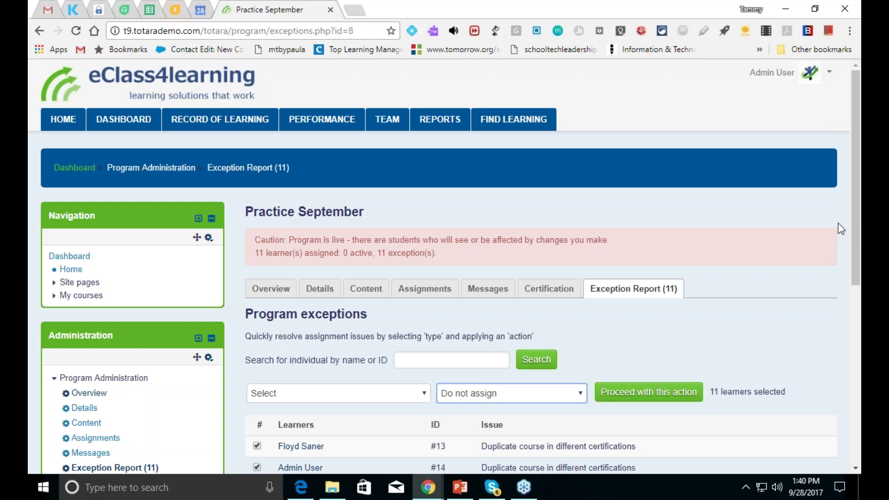
{"action": "mouse_move", "coordinate": [855, 229]}
{"action": "left_mouse_down"}
{"action": "mouse_move", "coordinate": [855, 246]}
{"action": "mouse_move", "coordinate": [860, 234]}
{"action": "left_mouse_up"}
- Review the Certifications list in your Record of Learning, then return to All Courses
{"action": "left_click", "coordinate": [189, 125]}
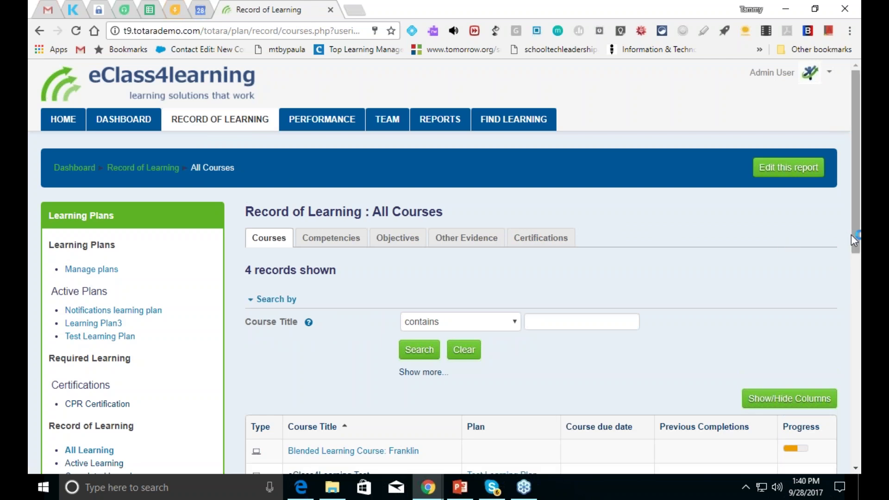
{"action": "left_click", "coordinate": [530, 239]}
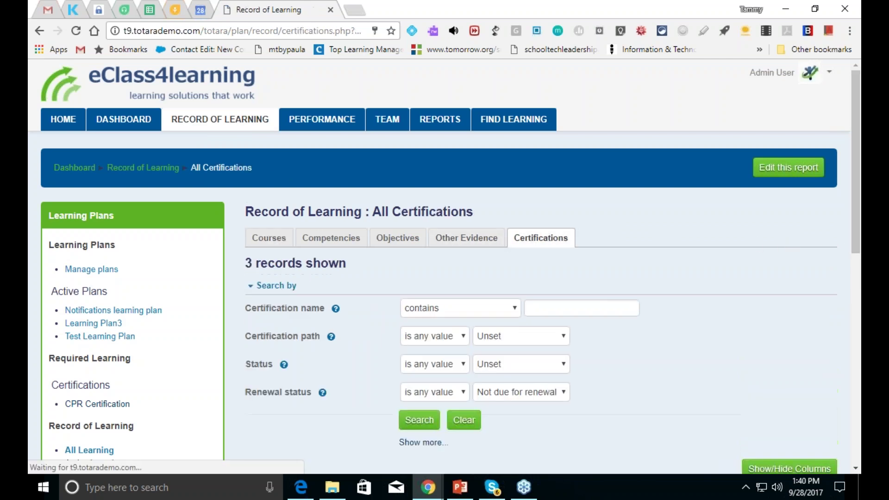
{"action": "left_click_drag", "start_coordinate": [856, 252], "coordinate": [859, 386]}
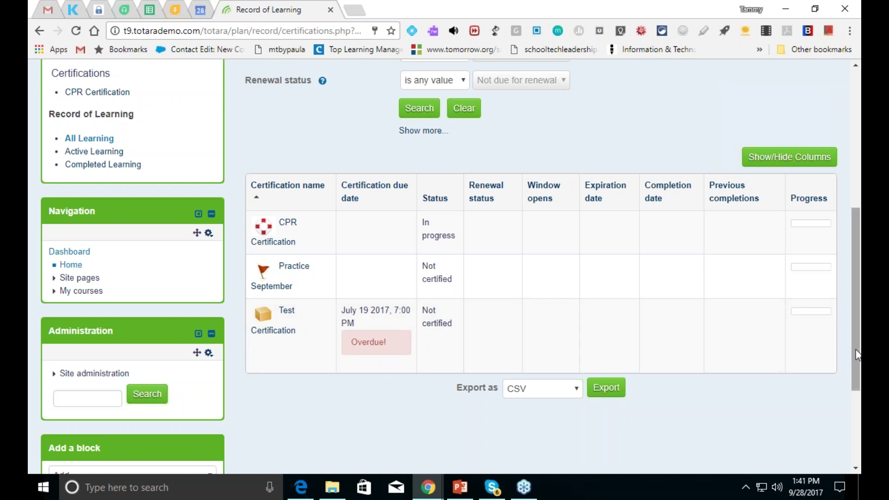
{"action": "scroll", "coordinate": [854, 336], "scroll_direction": "up", "scroll_amount": 2}
{"action": "scroll", "coordinate": [856, 336], "scroll_direction": "down", "scroll_amount": 1}
{"action": "left_click_drag", "start_coordinate": [855, 329], "coordinate": [837, 203]}
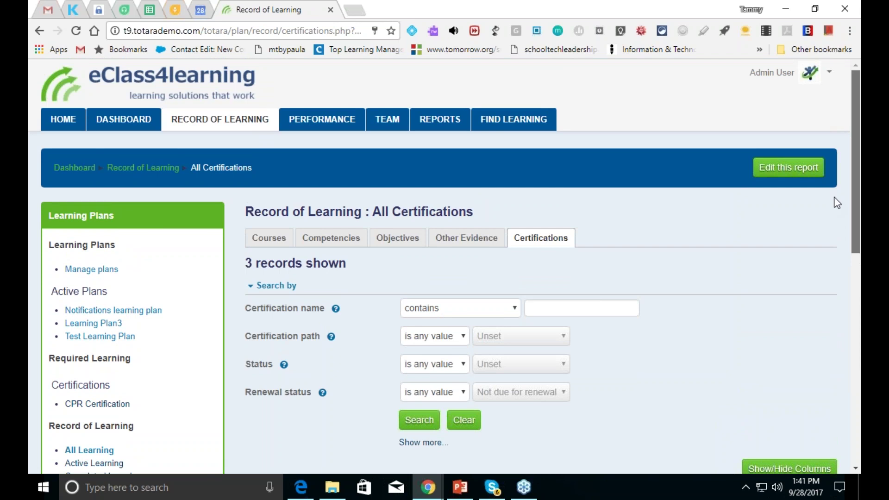
{"action": "left_click", "coordinate": [207, 121]}
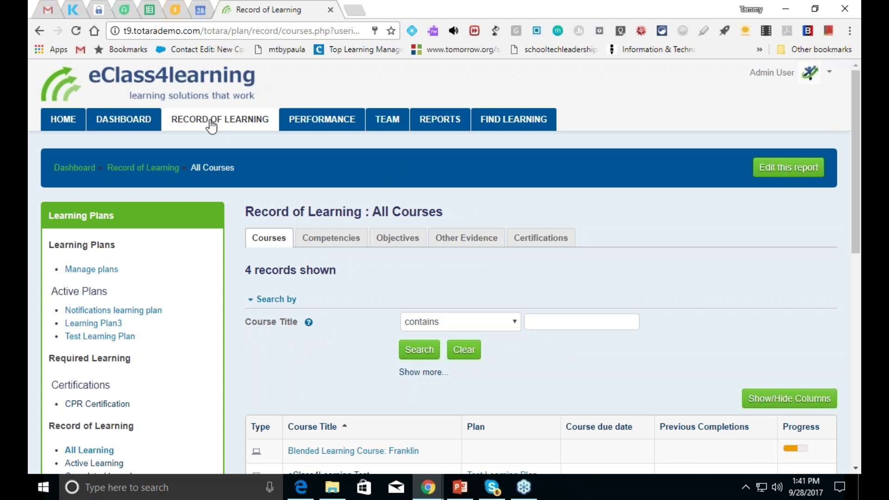
{"action": "left_click", "coordinate": [210, 121]}
{"action": "scroll", "coordinate": [856, 231], "scroll_direction": "down", "scroll_amount": 3}
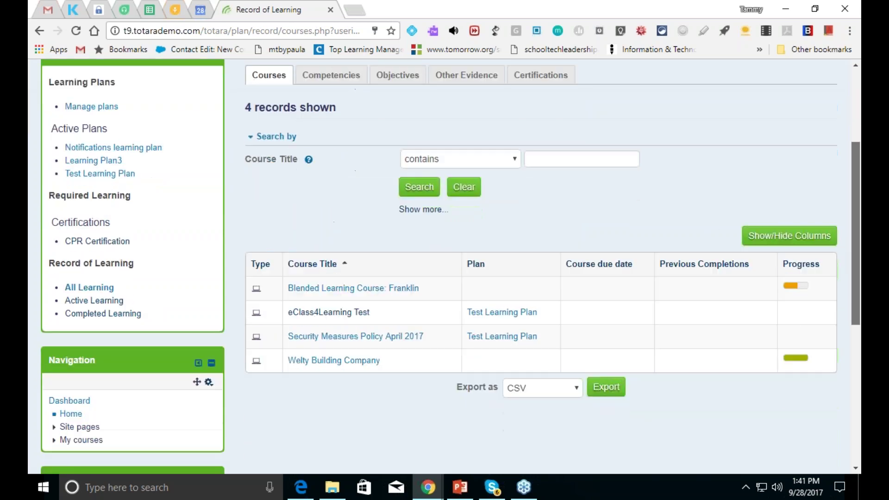
{"action": "left_click_drag", "start_coordinate": [855, 234], "coordinate": [856, 228]}
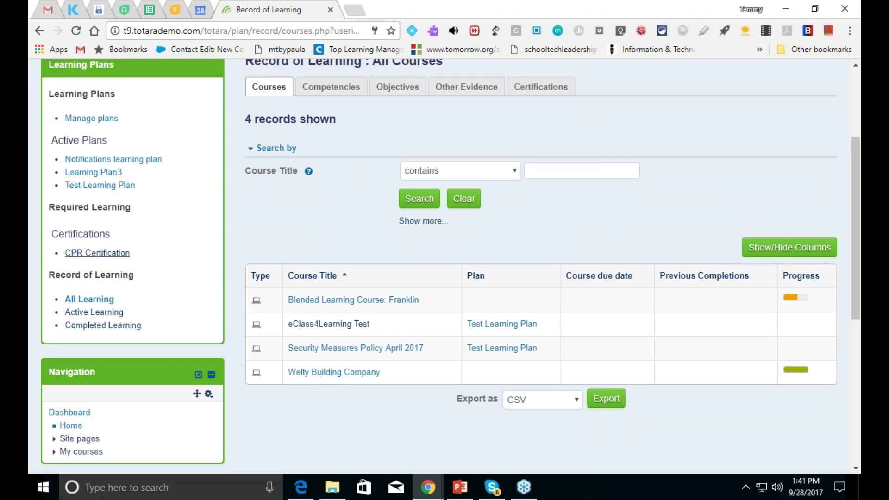
- Launch Blended Learning Course: Franklin from CPR Certification, then open your Record of Learning
{"action": "left_click", "coordinate": [80, 254]}
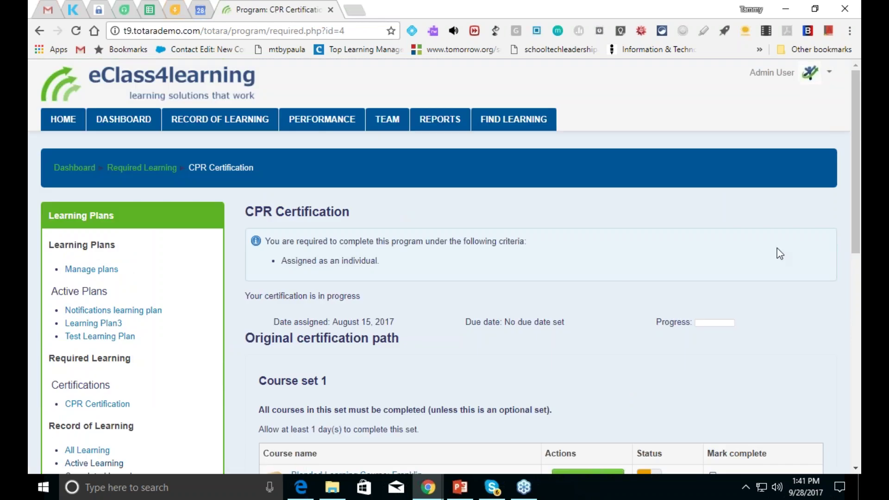
{"action": "scroll", "coordinate": [856, 291], "scroll_direction": "down", "scroll_amount": 1}
{"action": "scroll", "coordinate": [856, 291], "scroll_direction": "down", "scroll_amount": 2}
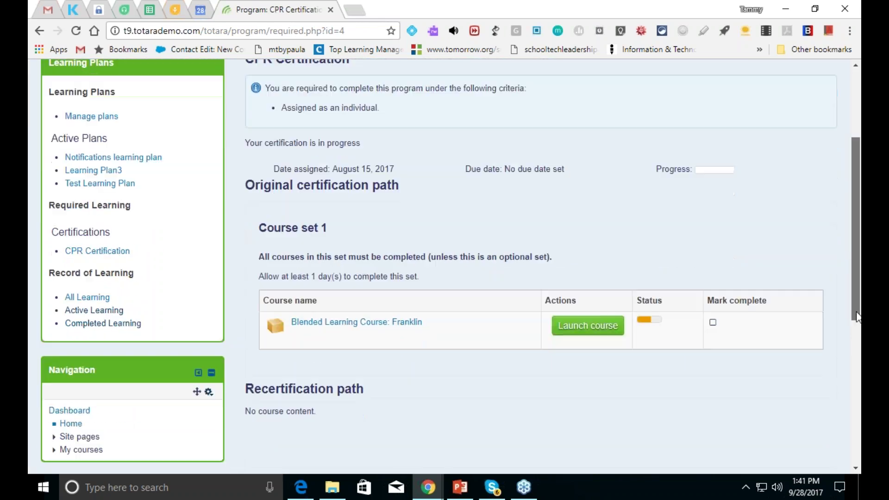
{"action": "scroll", "coordinate": [856, 317], "scroll_direction": "up", "scroll_amount": 1}
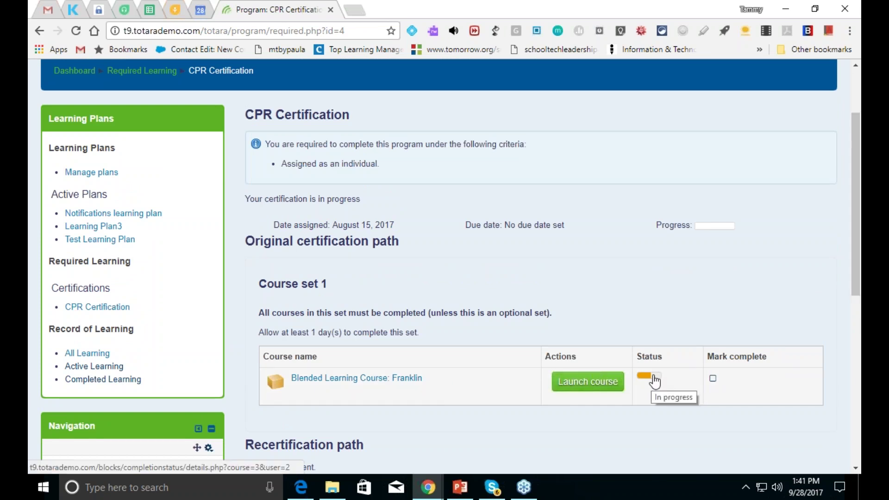
{"action": "left_click", "coordinate": [588, 382]}
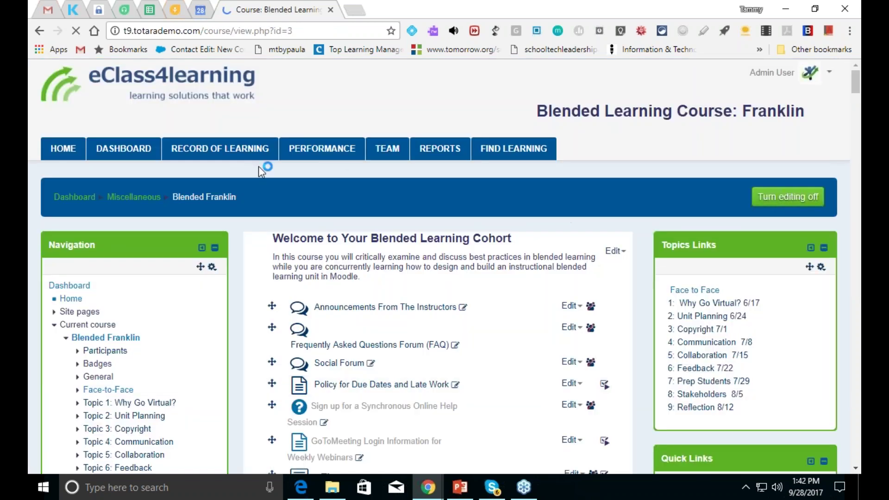
{"action": "left_click", "coordinate": [213, 153]}
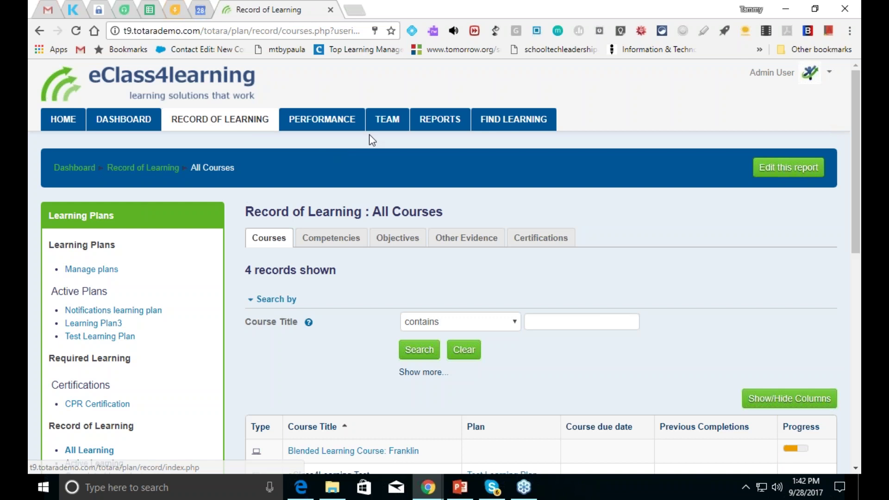
- Look through the team member's three certification records, then go back to Team Members
{"action": "left_click", "coordinate": [383, 124]}
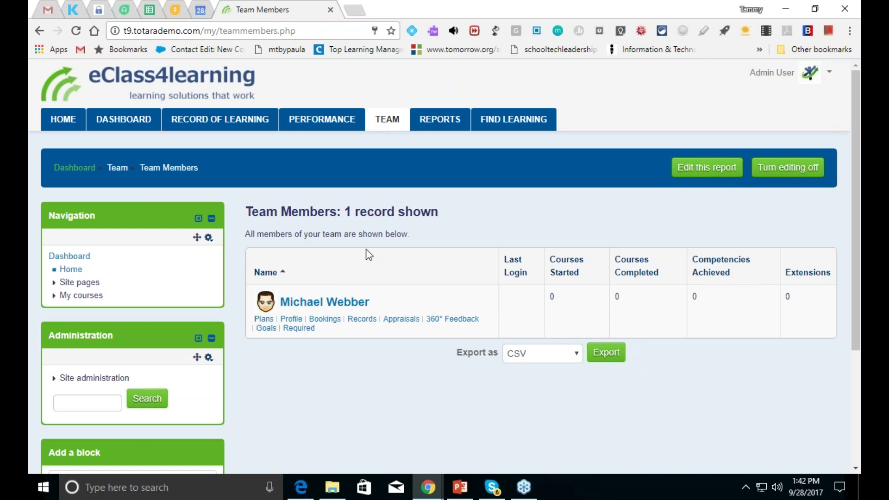
{"action": "left_click", "coordinate": [362, 320]}
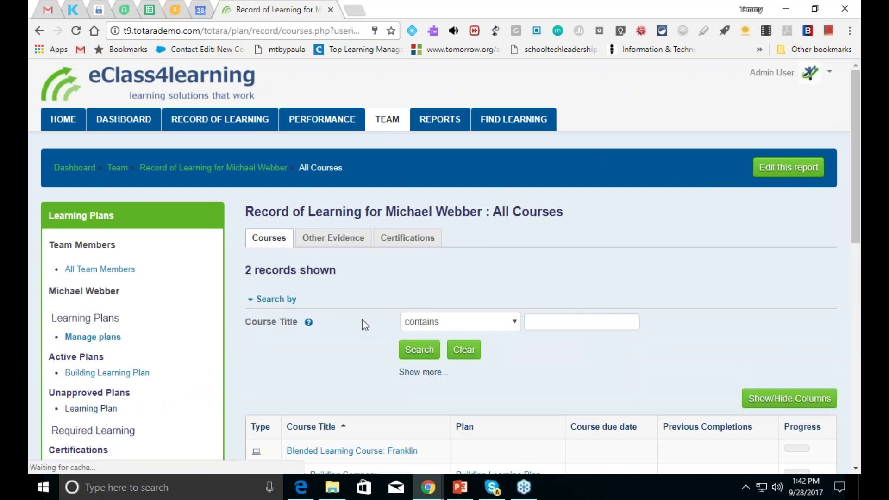
{"action": "left_click", "coordinate": [410, 239]}
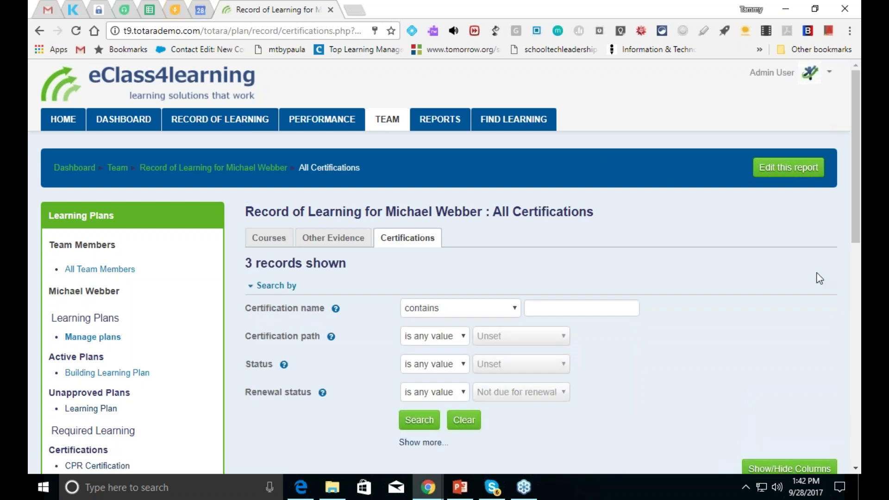
{"action": "scroll", "coordinate": [859, 246], "scroll_direction": "down", "scroll_amount": 7}
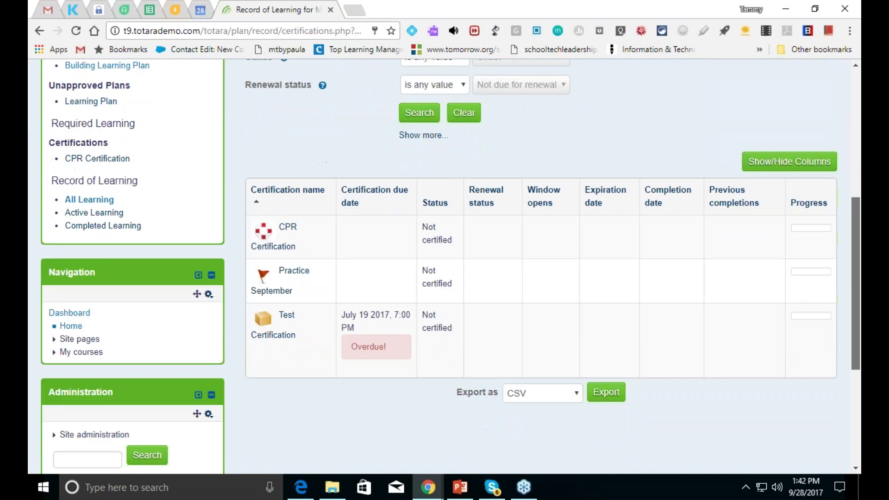
{"action": "scroll", "coordinate": [444, 266], "scroll_direction": "up", "scroll_amount": 6}
{"action": "scroll", "coordinate": [445, 265], "scroll_direction": "down", "scroll_amount": 4}
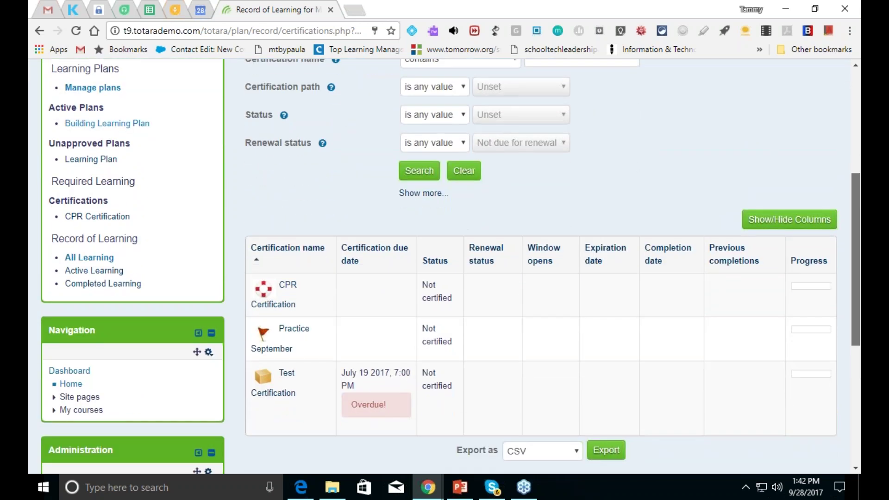
{"action": "scroll", "coordinate": [445, 266], "scroll_direction": "up", "scroll_amount": 2}
{"action": "scroll", "coordinate": [444, 266], "scroll_direction": "down", "scroll_amount": 2}
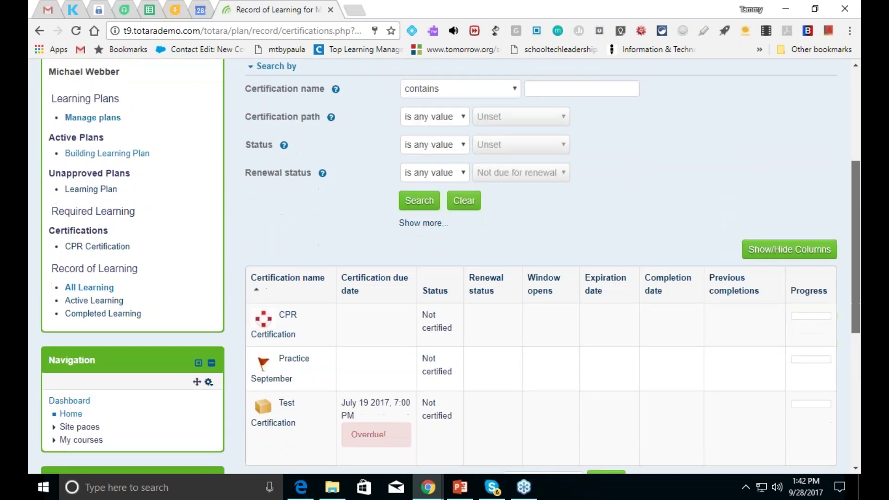
{"action": "scroll", "coordinate": [444, 266], "scroll_direction": "up", "scroll_amount": 4}
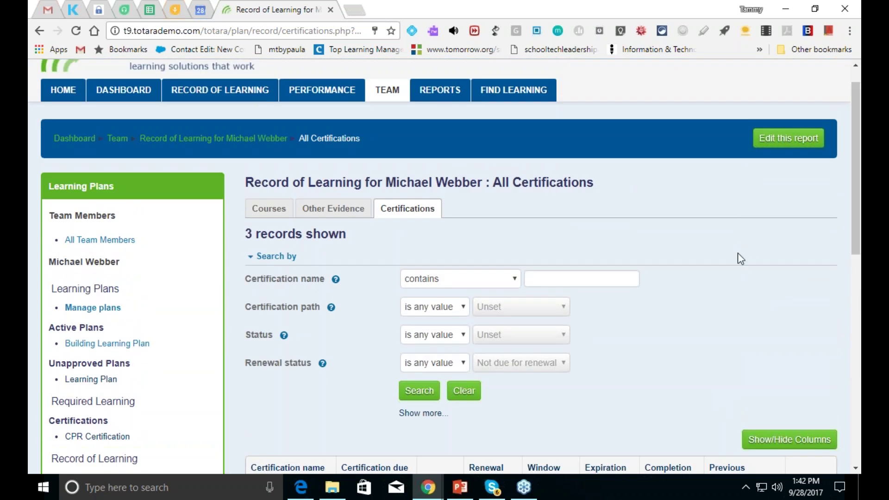
{"action": "left_click", "coordinate": [387, 92]}
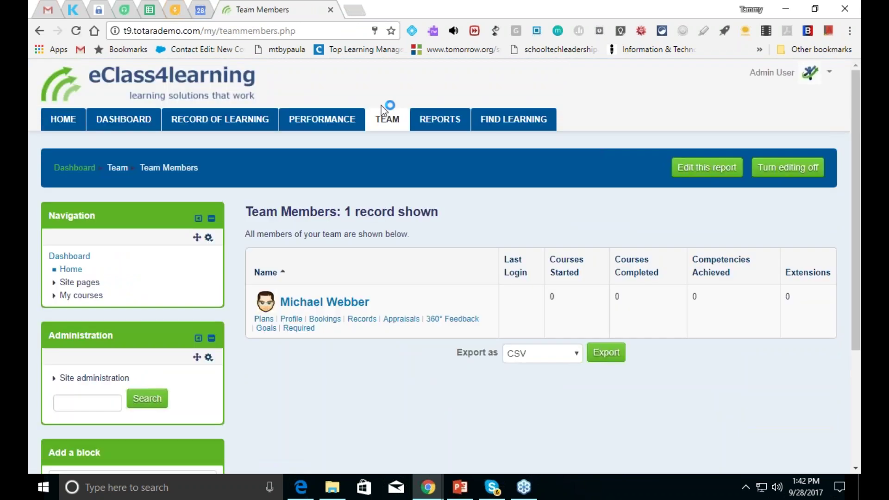
- View the team member's Required learning, then open Reports listing seven reports
{"action": "left_click", "coordinate": [300, 331]}
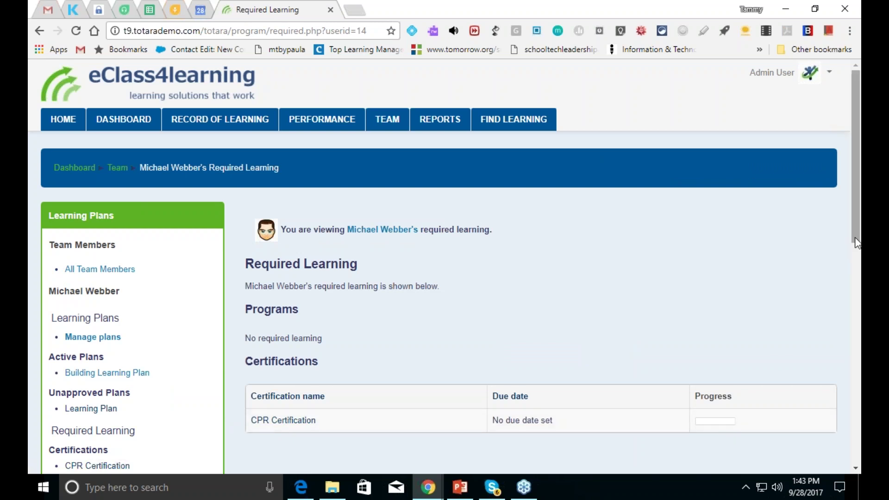
{"action": "mouse_move", "coordinate": [857, 241]}
{"action": "left_mouse_down"}
{"action": "mouse_move", "coordinate": [855, 271]}
{"action": "mouse_move", "coordinate": [855, 231]}
{"action": "left_mouse_up"}
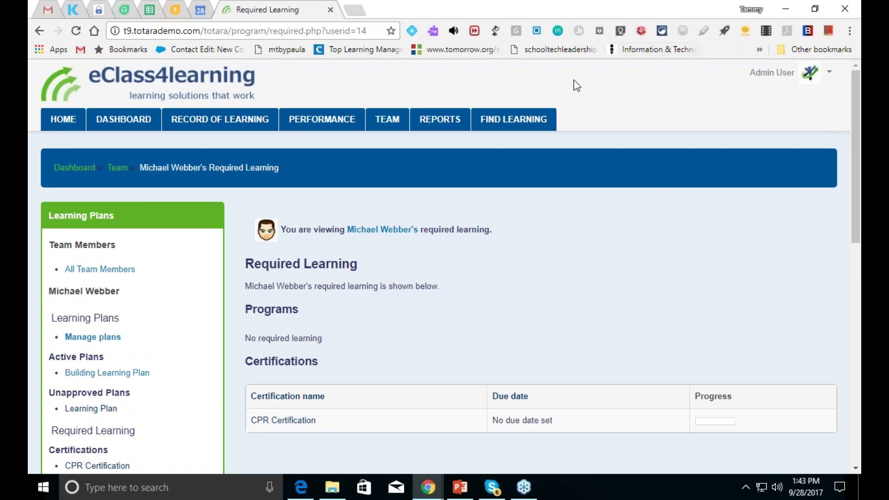
{"action": "left_click", "coordinate": [444, 128]}
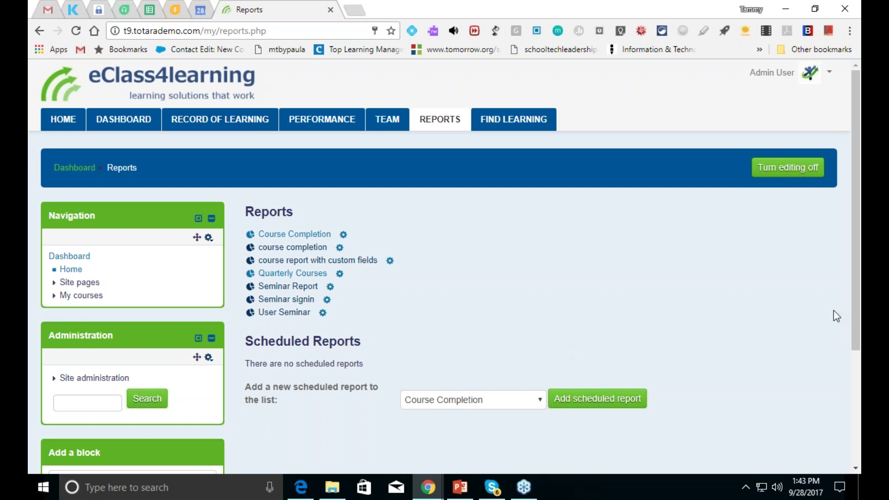
- Open your Record of Learning: All Courses page showing 4 course records
{"action": "left_click", "coordinate": [844, 197]}
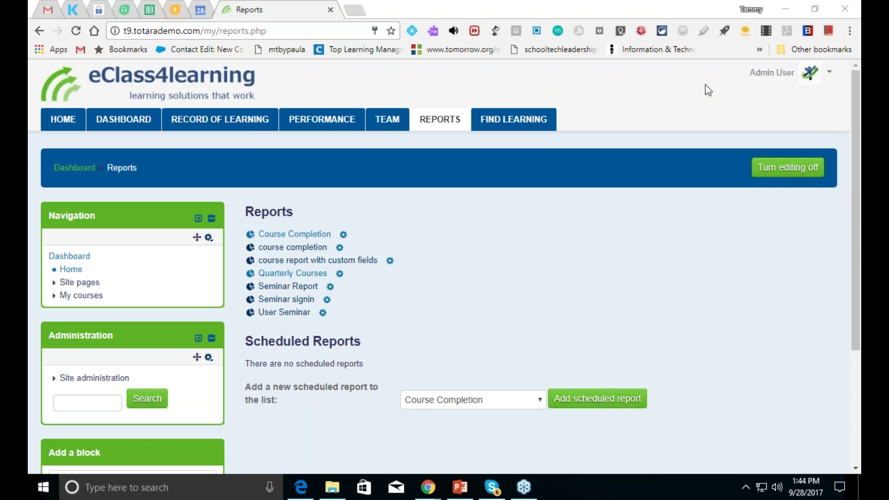
{"action": "left_click", "coordinate": [232, 120]}
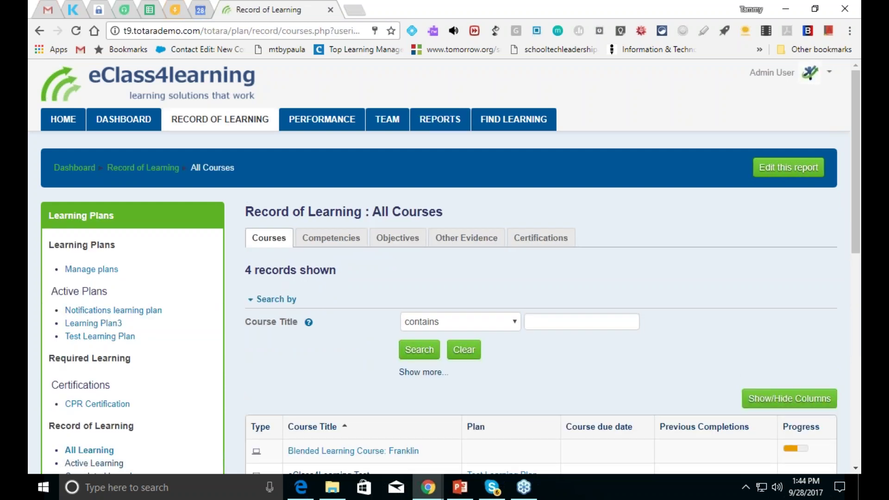
- Start a new Other Evidence entry named 'cpr certification'
{"action": "left_click", "coordinate": [467, 238]}
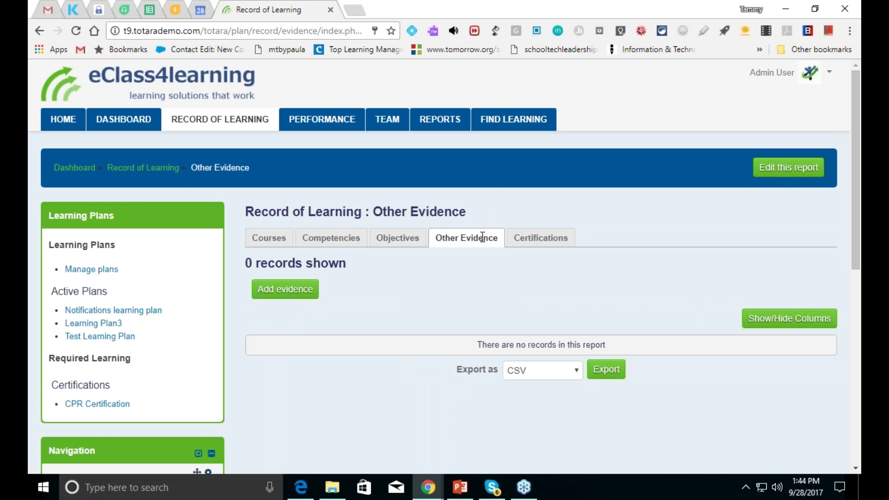
{"action": "scroll", "coordinate": [854, 253], "scroll_direction": "down", "scroll_amount": 2}
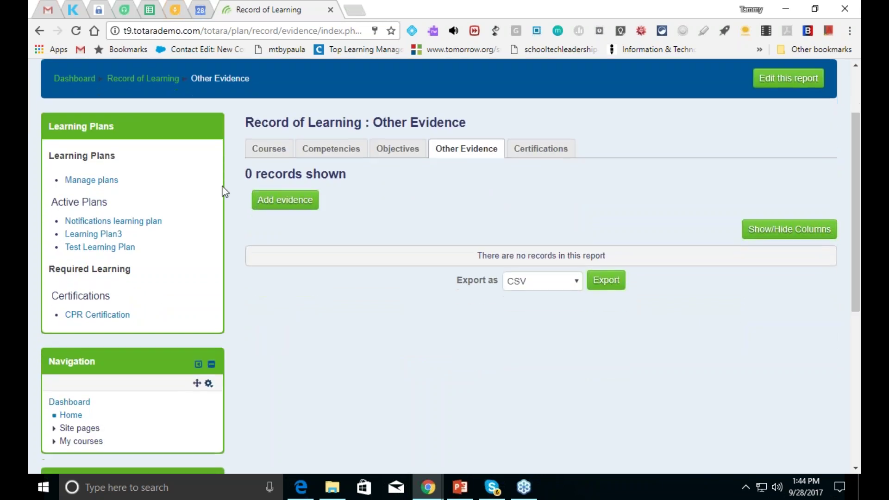
{"action": "left_click", "coordinate": [261, 209]}
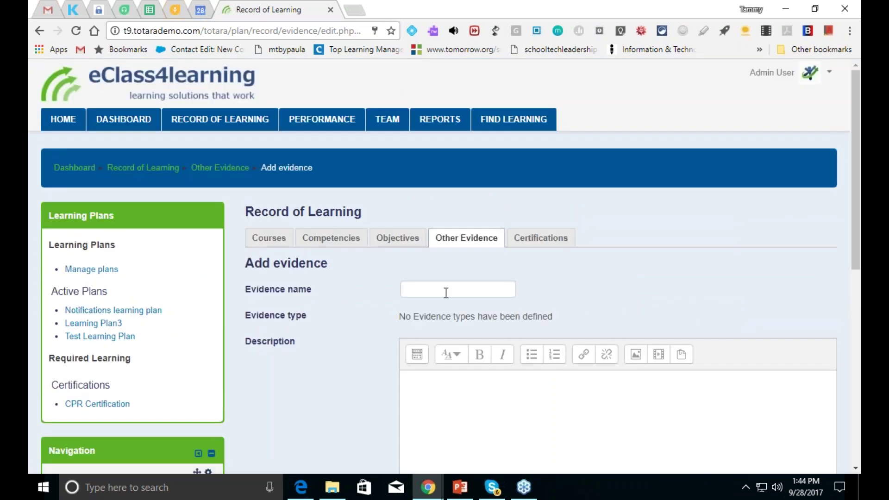
{"action": "left_click", "coordinate": [446, 293]}
{"action": "type", "text": "cpr "}
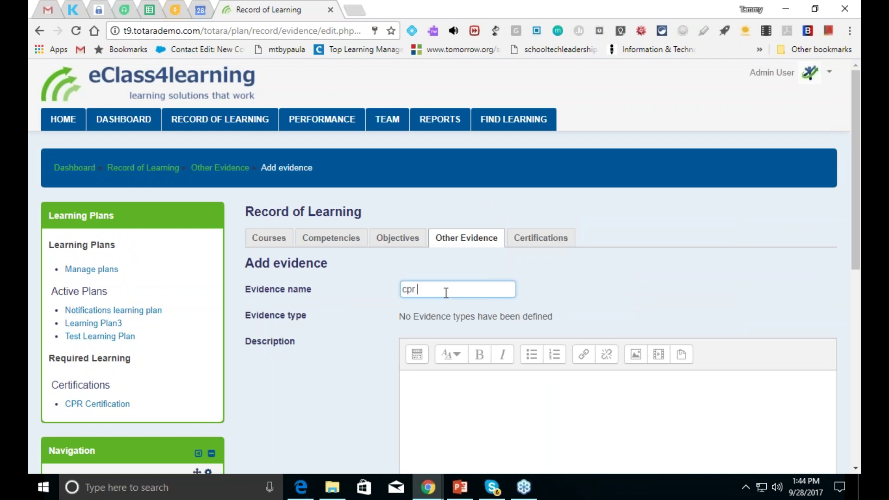
{"action": "type", "text": "certification"}
{"action": "left_click_drag", "start_coordinate": [854, 243], "coordinate": [802, 386]}
- Attach cabarproposal.pdf to the evidence and save the record
{"action": "left_click", "coordinate": [413, 258]}
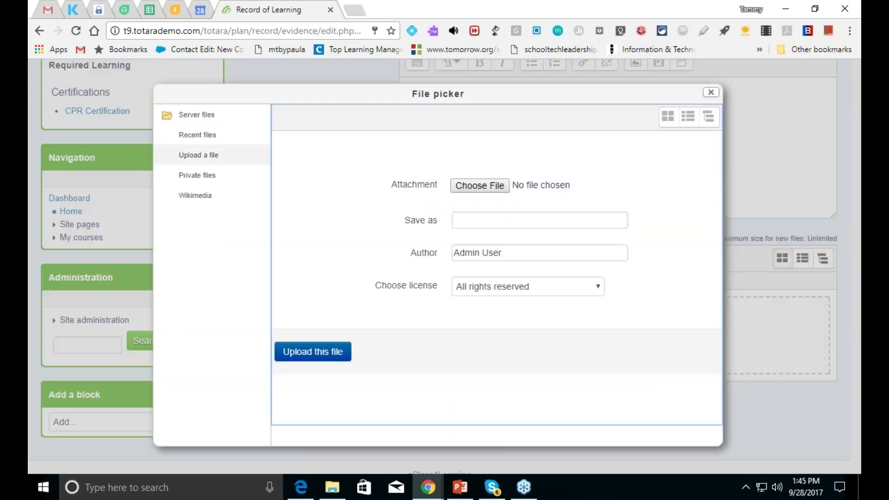
{"action": "left_click", "coordinate": [463, 185]}
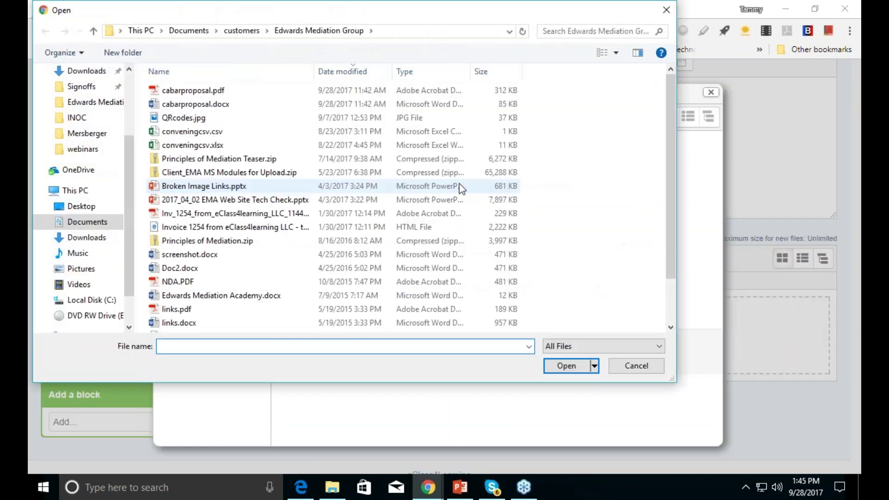
{"action": "left_click", "coordinate": [218, 90]}
{"action": "left_click", "coordinate": [566, 366]}
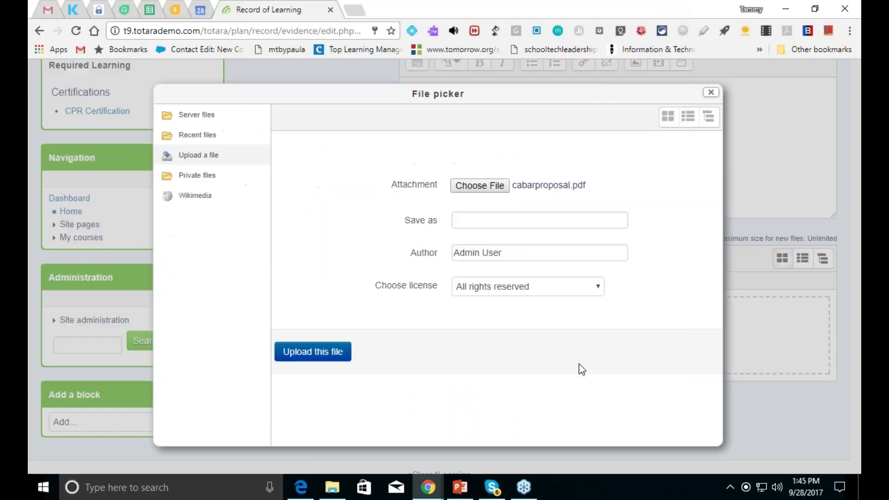
{"action": "left_click", "coordinate": [341, 352]}
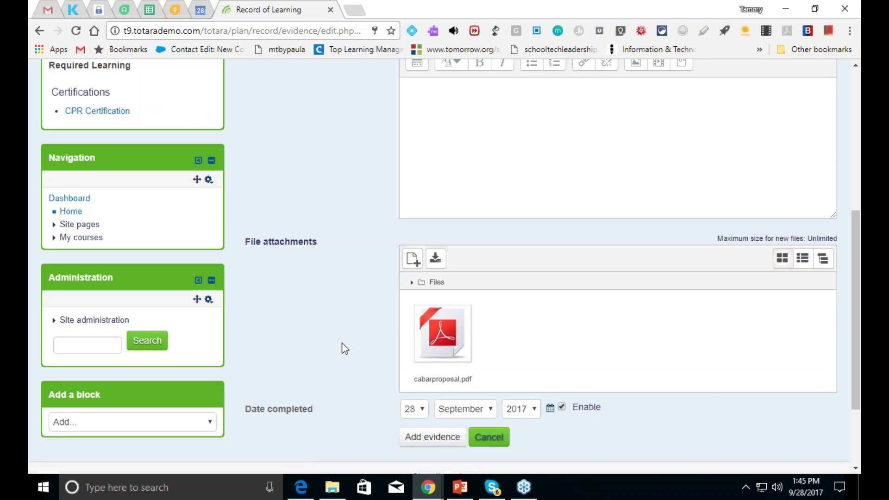
{"action": "left_click", "coordinate": [421, 440]}
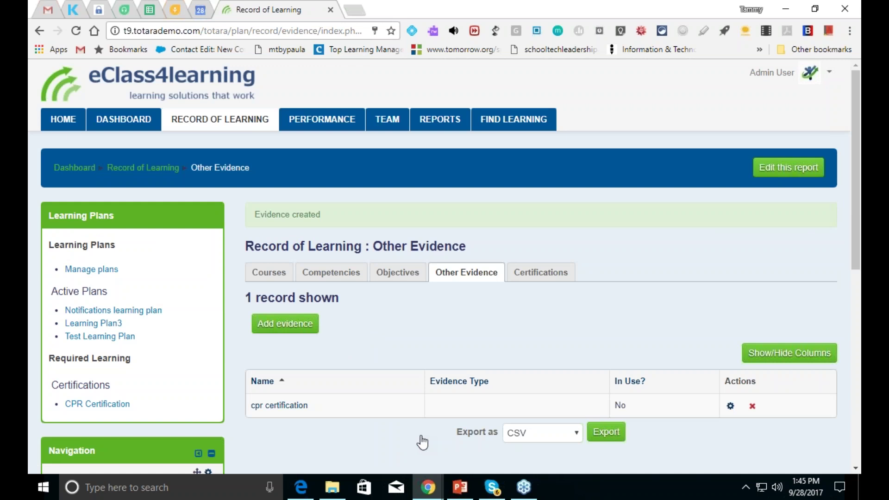
- Edit the cpr certification evidence and save the changes
{"action": "left_click", "coordinate": [730, 406]}
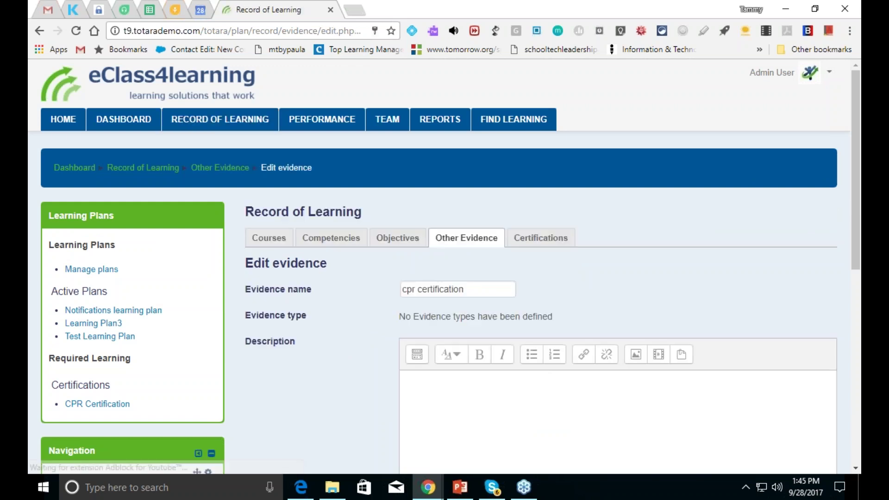
{"action": "left_click_drag", "start_coordinate": [855, 262], "coordinate": [850, 284]}
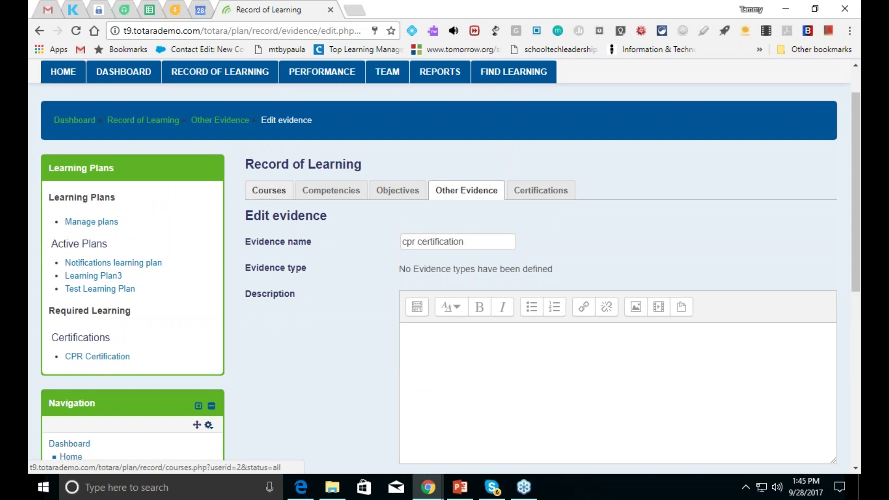
{"action": "left_click_drag", "start_coordinate": [858, 288], "coordinate": [860, 480]}
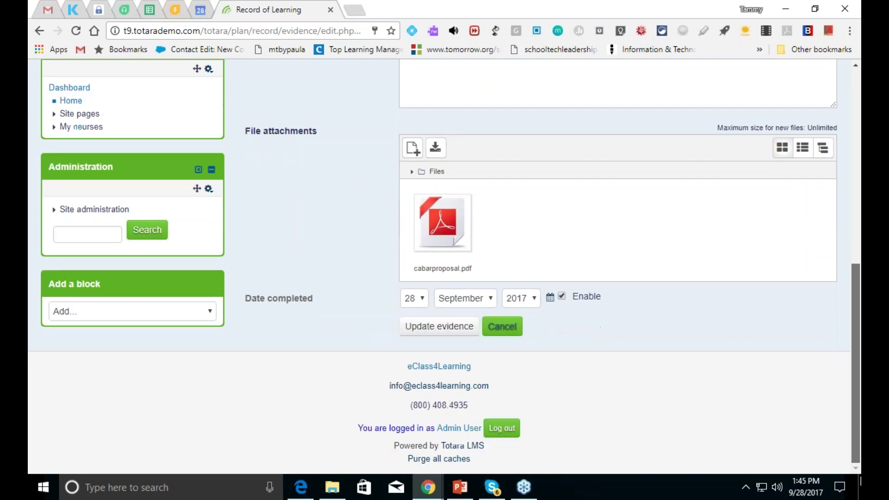
{"action": "left_click", "coordinate": [429, 329]}
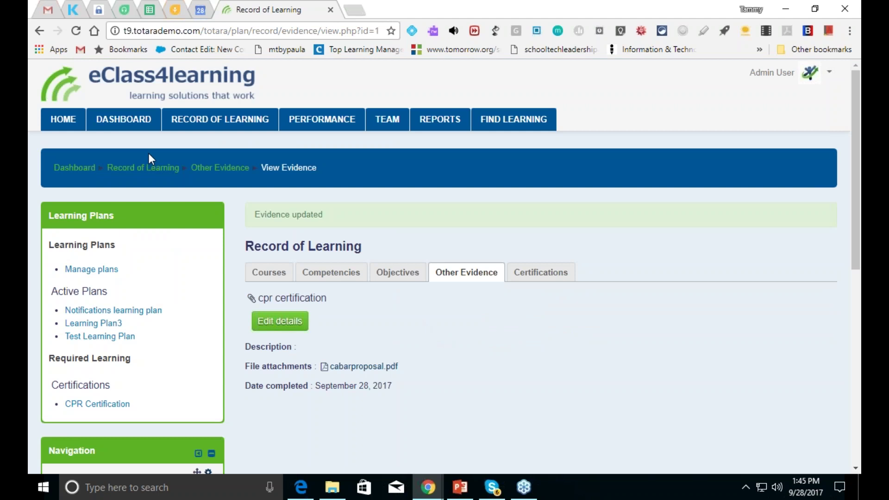
- Open the CPR Certification program from your Record of Learning certifications list
{"action": "left_click", "coordinate": [187, 124]}
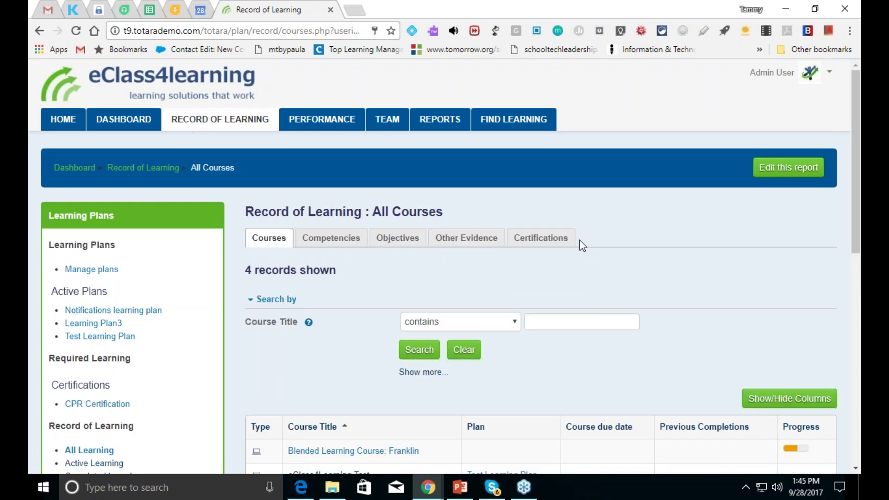
{"action": "left_click", "coordinate": [563, 239]}
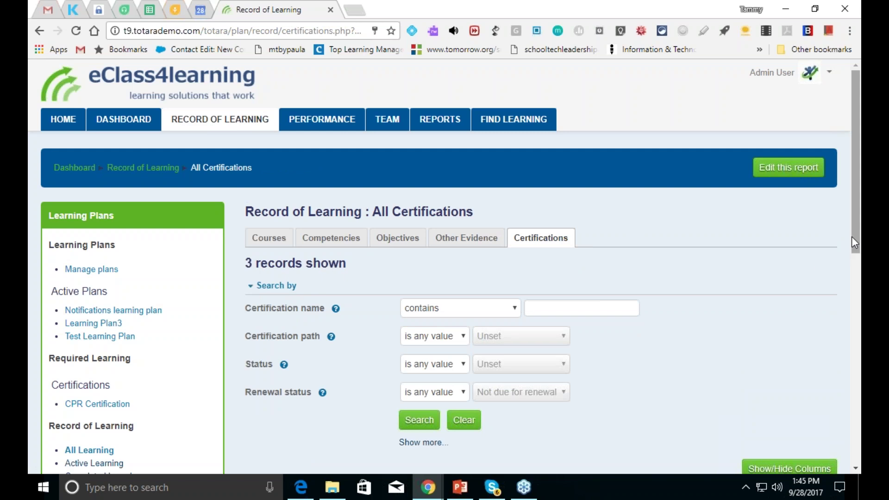
{"action": "left_click_drag", "start_coordinate": [855, 236], "coordinate": [855, 378]}
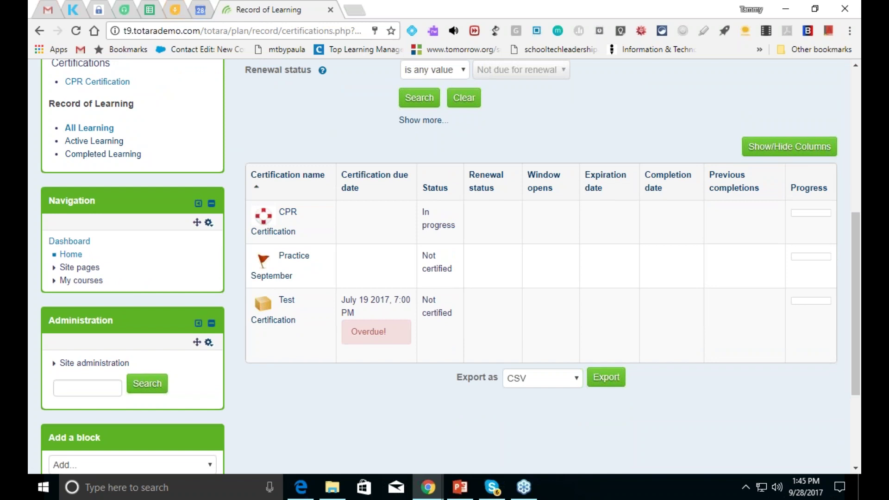
{"action": "left_click", "coordinate": [273, 231]}
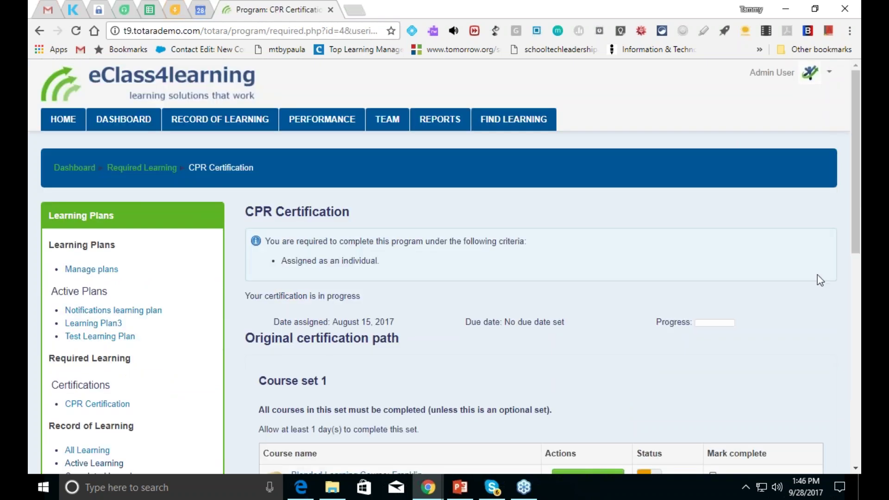
- Mark the Franklin course complete with grade 100 and a completion comment
{"action": "left_click_drag", "start_coordinate": [856, 250], "coordinate": [856, 323]}
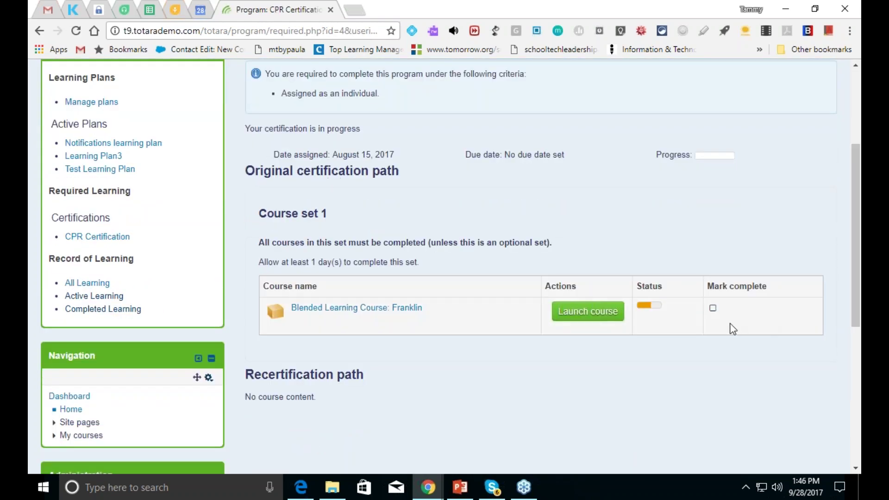
{"action": "left_click", "coordinate": [713, 308]}
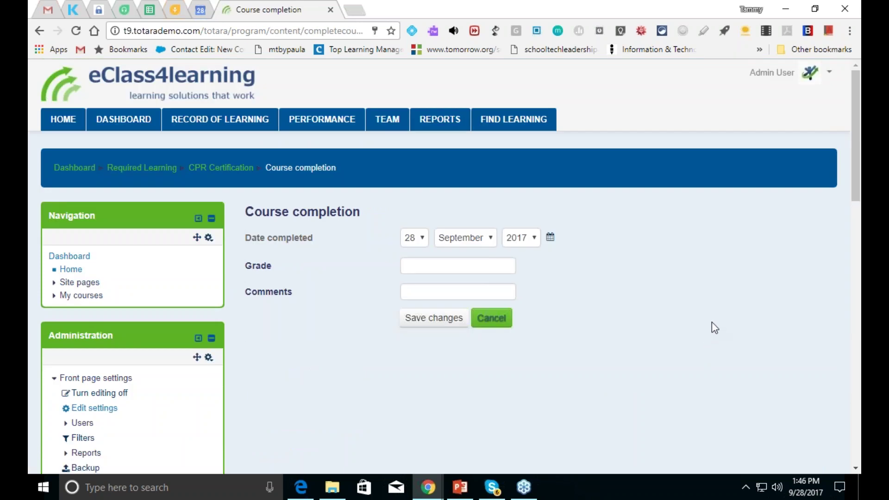
{"action": "left_click", "coordinate": [510, 268]}
{"action": "type", "text": "100"}
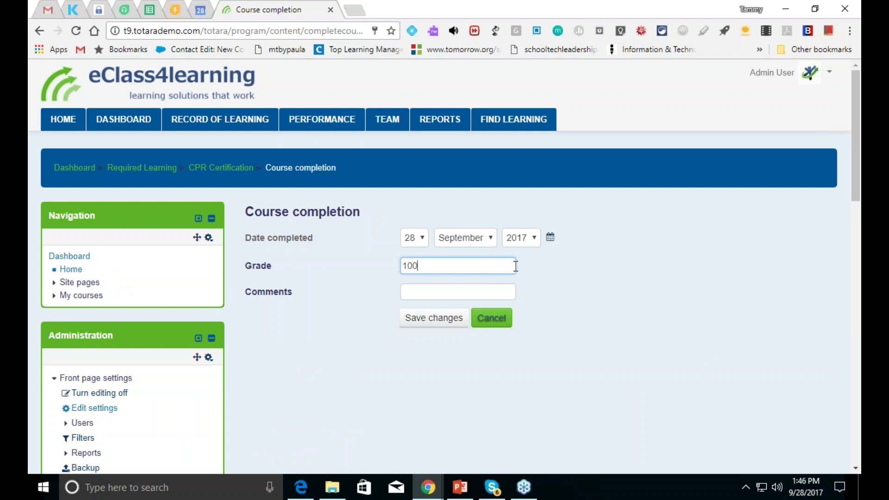
{"action": "left_click", "coordinate": [477, 295]}
{"action": "type", "text": "uploaded"}
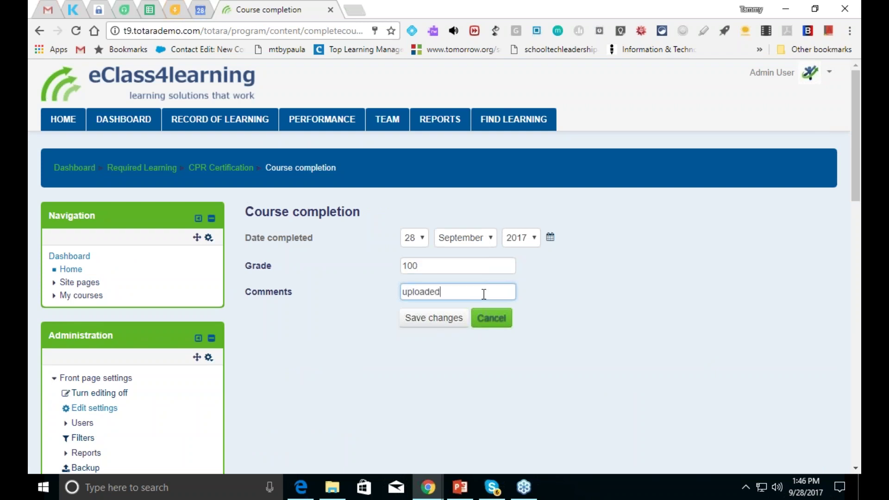
{"action": "type", "text": " certifi"}
{"action": "type", "text": "cate of completion"}
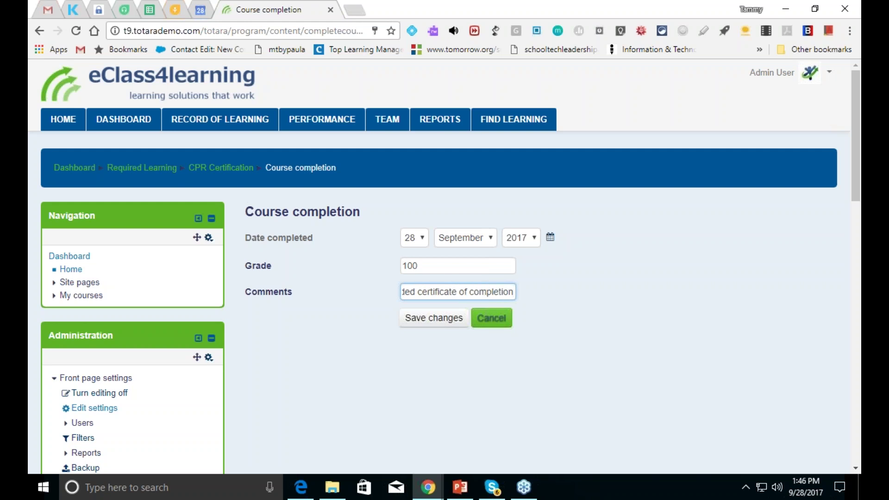
{"action": "left_click", "coordinate": [434, 318]}
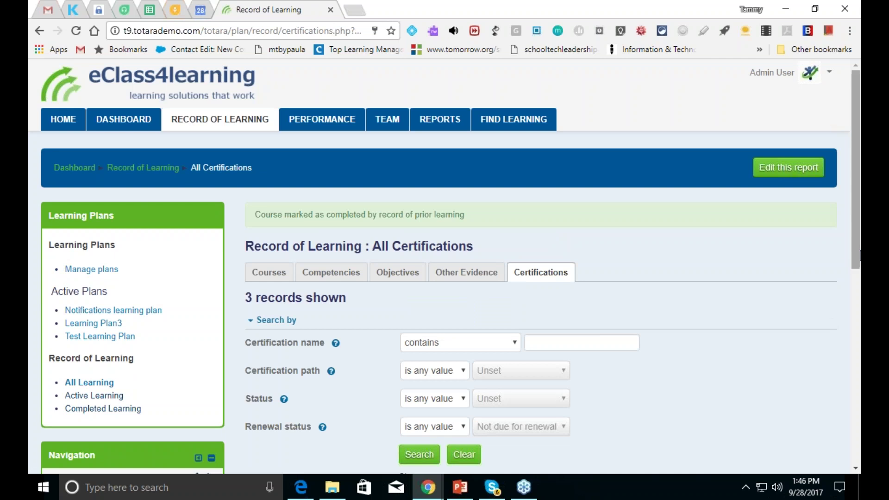
- Return to Other Evidence and open the cpr certification evidence
{"action": "left_click_drag", "start_coordinate": [856, 253], "coordinate": [856, 391]}
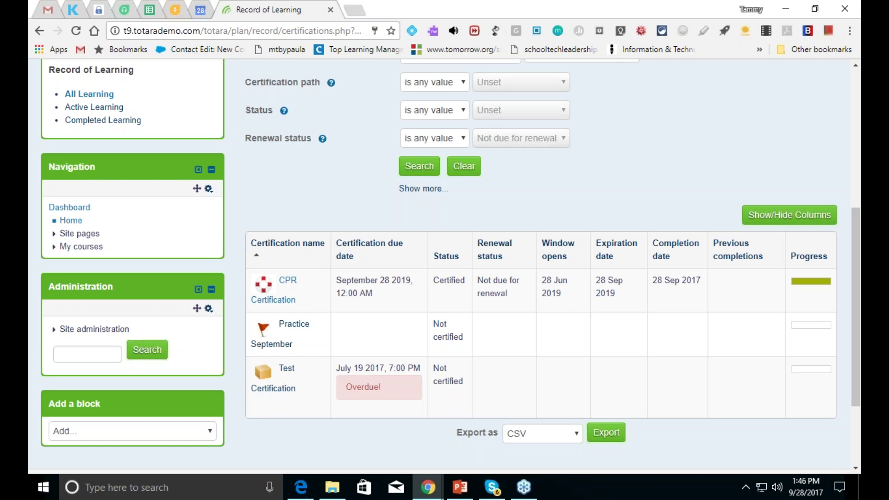
{"action": "scroll", "coordinate": [401, 191], "scroll_direction": "up", "scroll_amount": 6}
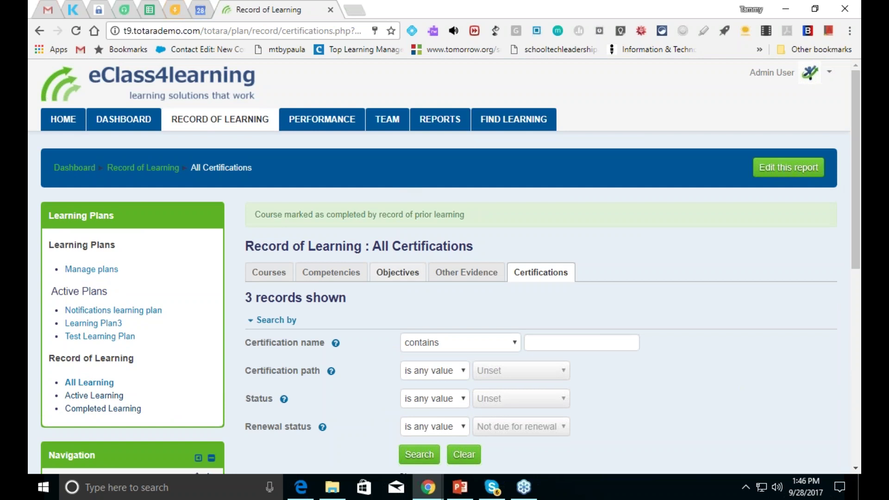
{"action": "left_click", "coordinate": [447, 276]}
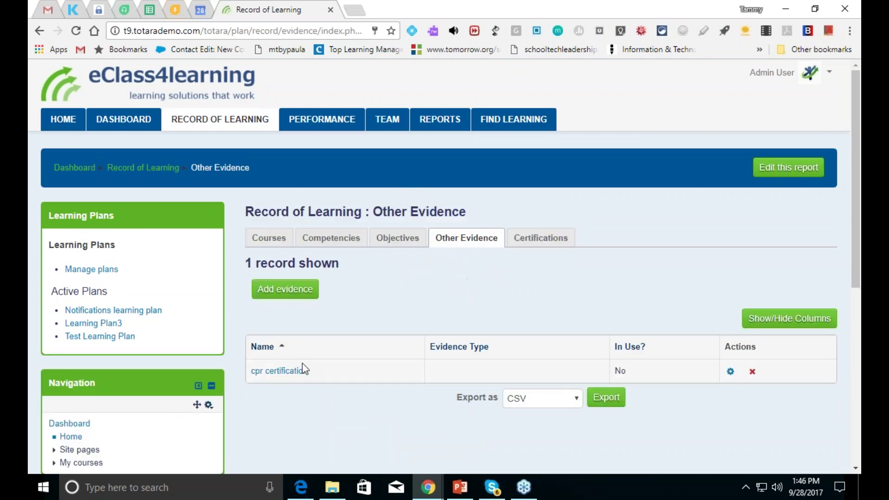
{"action": "left_click", "coordinate": [302, 373]}
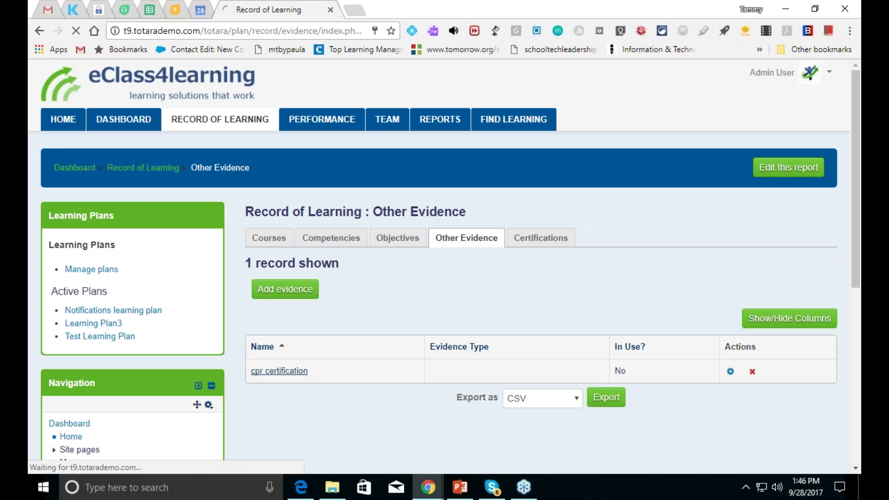
- Edit the cpr certification evidence details, adding the description 'this shows I completed my cpr'
{"action": "scroll", "coordinate": [845, 283], "scroll_direction": "down", "scroll_amount": 4}
{"action": "left_click", "coordinate": [280, 113]}
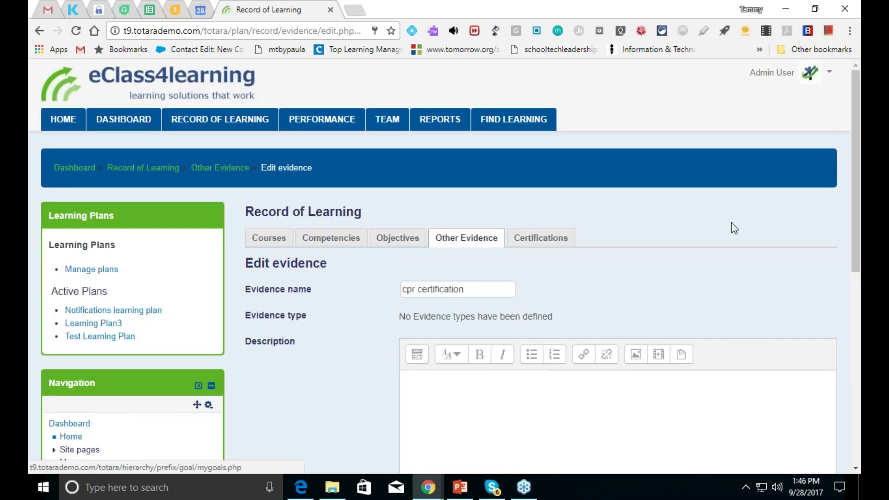
{"action": "left_click_drag", "start_coordinate": [854, 240], "coordinate": [855, 434]}
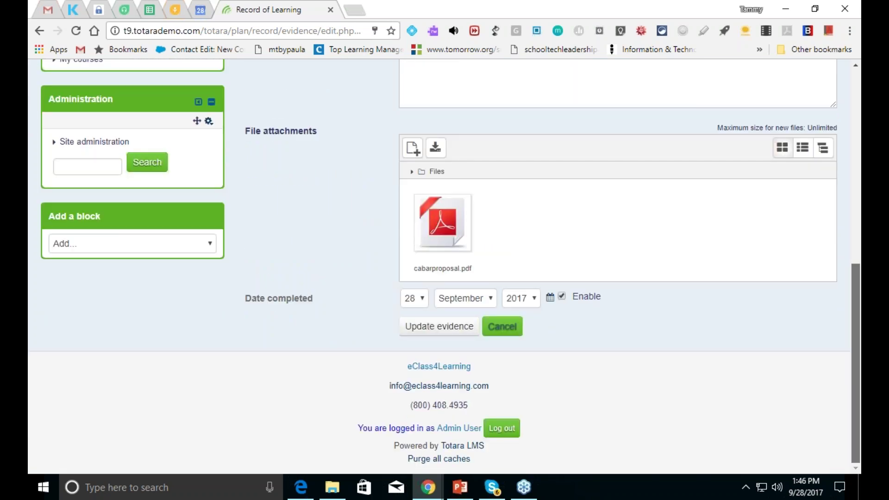
{"action": "scroll", "coordinate": [439, 266], "scroll_direction": "up", "scroll_amount": 4}
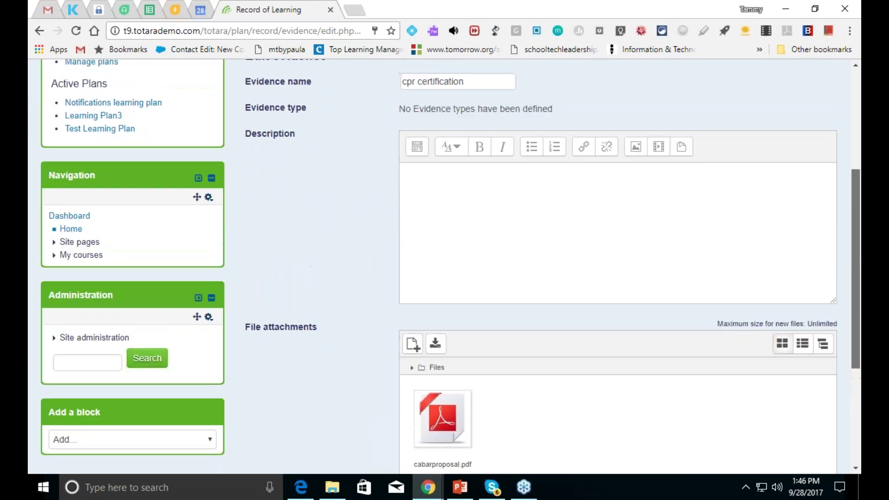
{"action": "left_click", "coordinate": [763, 270]}
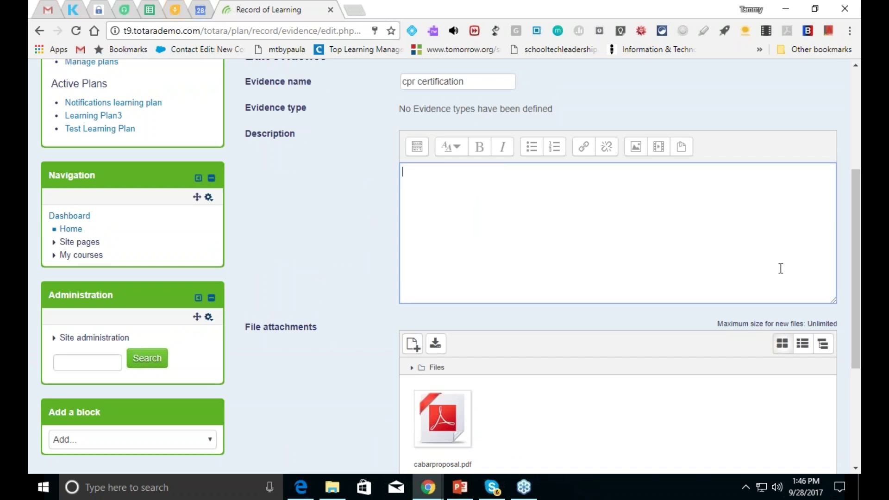
{"action": "type", "text": "this shows I completed "}
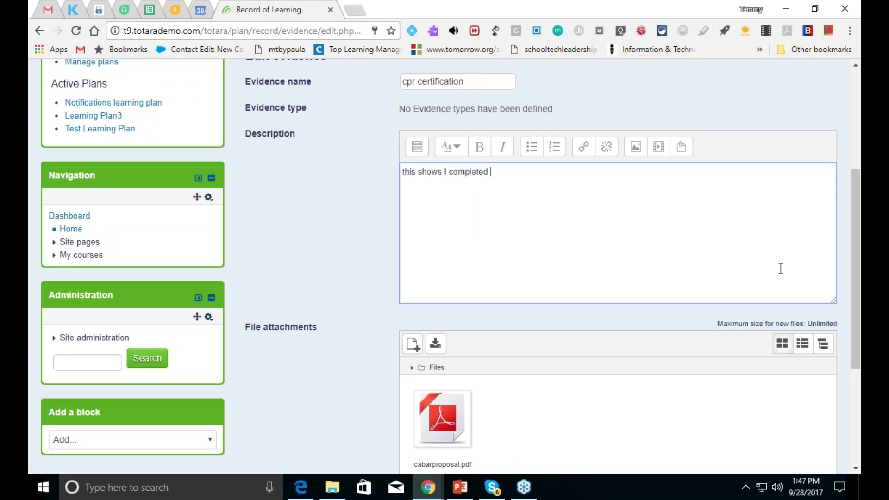
{"action": "type", "text": "my cpr"}
{"action": "scroll", "coordinate": [764, 381], "scroll_direction": "down", "scroll_amount": 4}
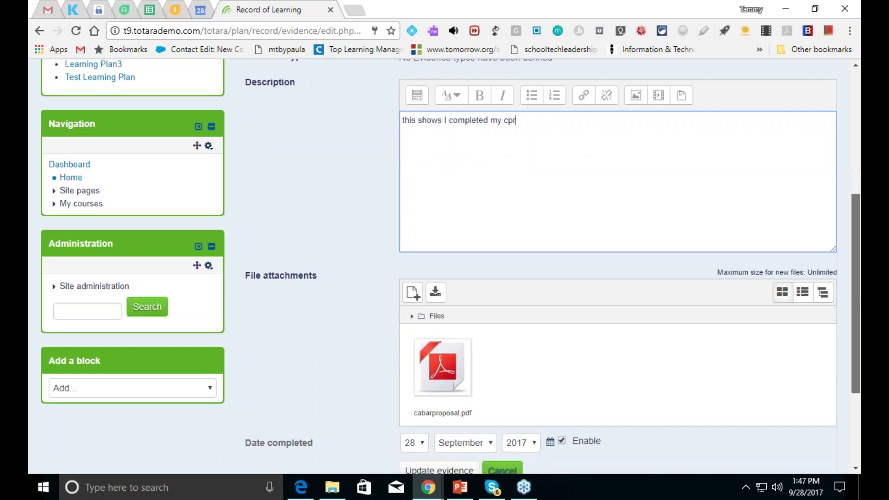
{"action": "left_click", "coordinate": [457, 331]}
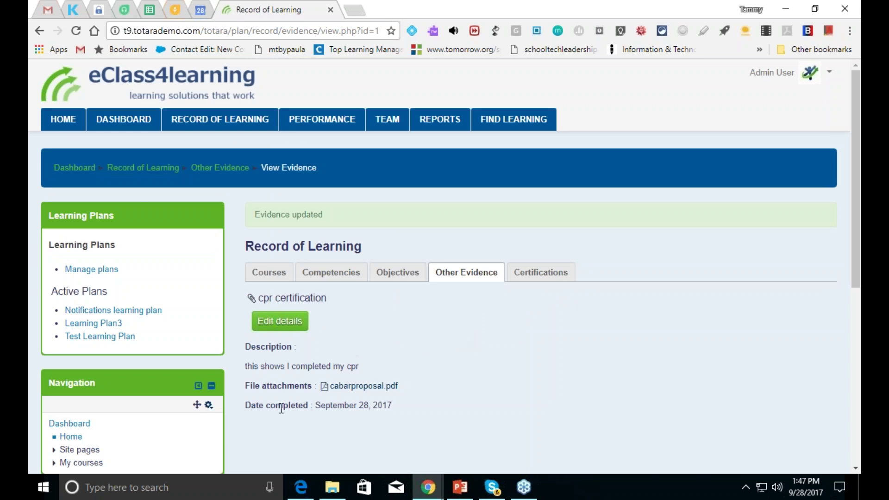
{"action": "mouse_move", "coordinate": [856, 252]}
{"action": "left_mouse_down"}
{"action": "mouse_move", "coordinate": [857, 265]}
{"action": "mouse_move", "coordinate": [857, 241]}
{"action": "left_mouse_up"}
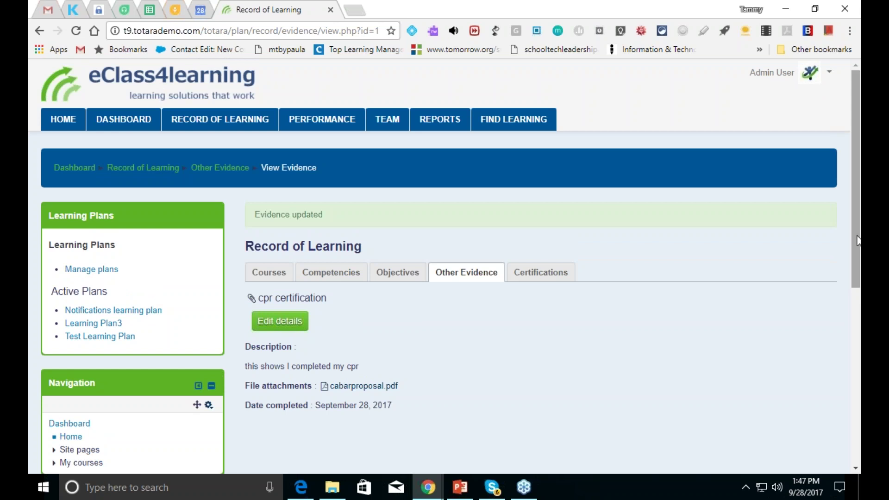
- Check that the Certifications list shows CPR Certification Certified until 28 Sep 2019
{"action": "left_click", "coordinate": [536, 277]}
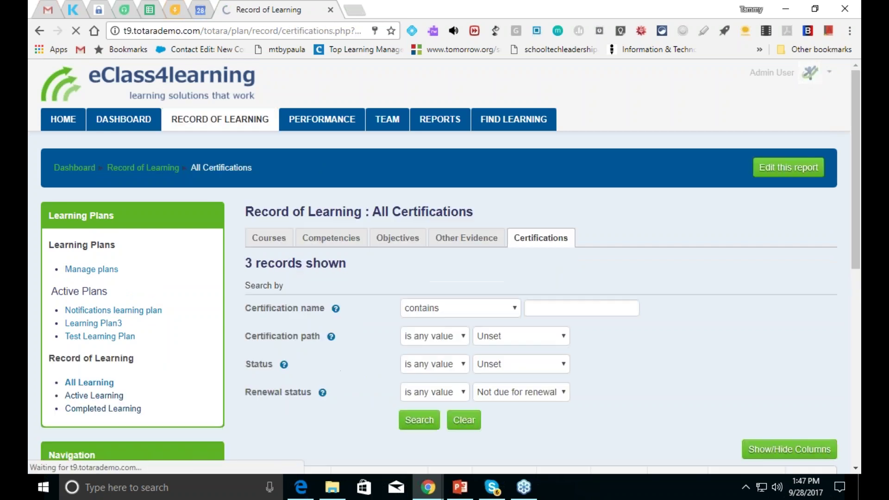
{"action": "left_click_drag", "start_coordinate": [854, 244], "coordinate": [840, 362]}
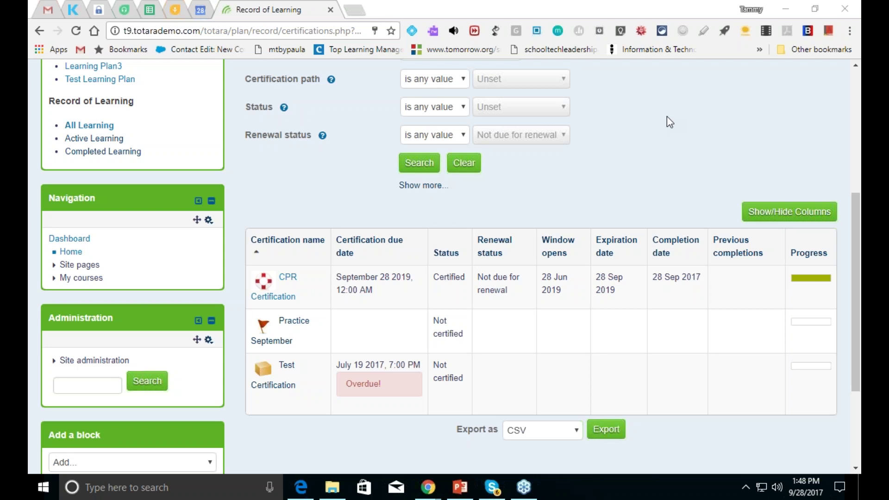
{"action": "left_click_drag", "start_coordinate": [854, 244], "coordinate": [856, 169]}
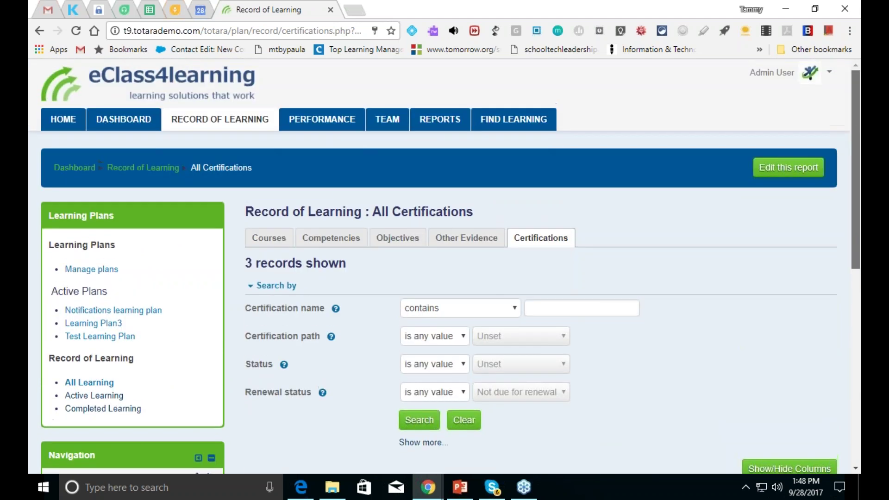
- Go through Site administration > Reports > Report builder to the Manage reports page
{"action": "left_click", "coordinate": [435, 121]}
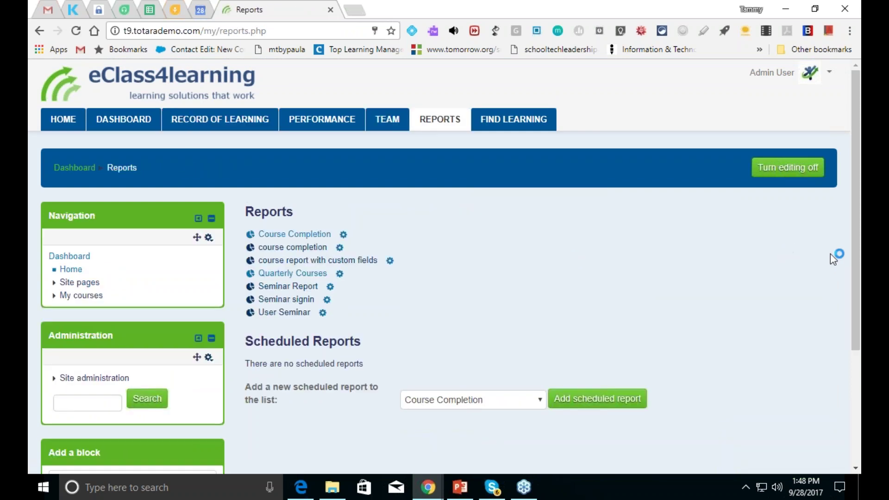
{"action": "left_click_drag", "start_coordinate": [854, 249], "coordinate": [855, 346]}
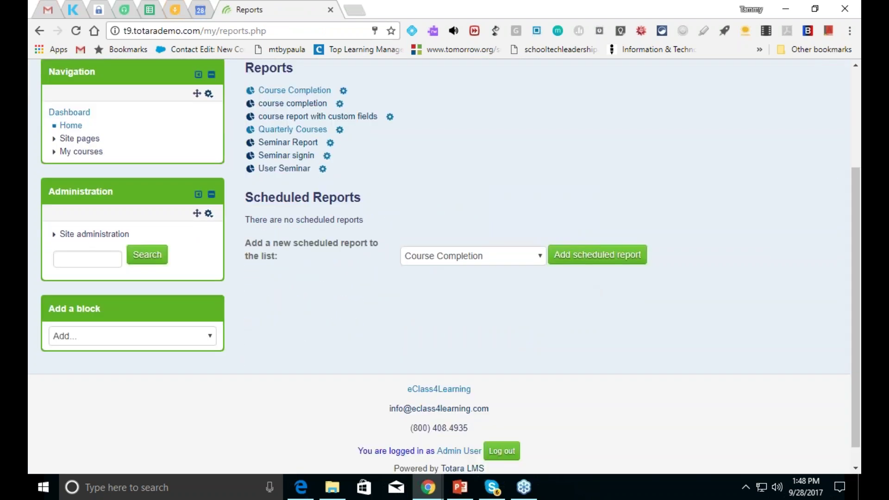
{"action": "left_click", "coordinate": [82, 239]}
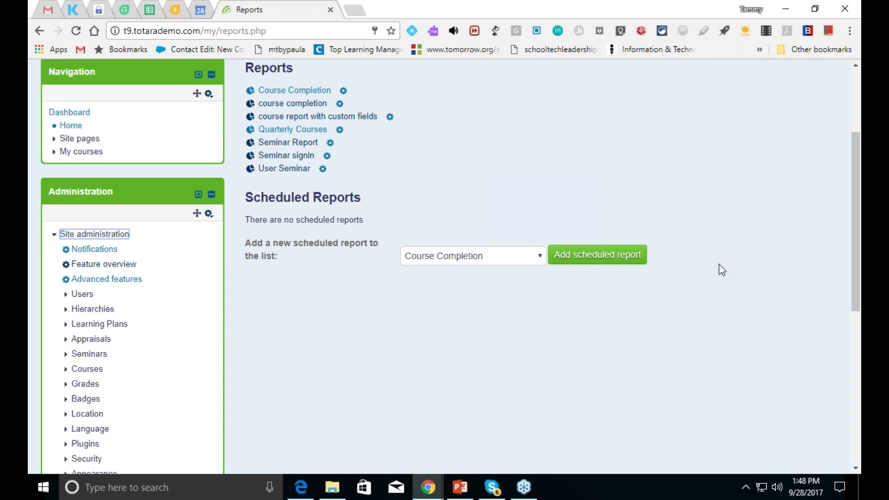
{"action": "left_click_drag", "start_coordinate": [854, 255], "coordinate": [854, 330]}
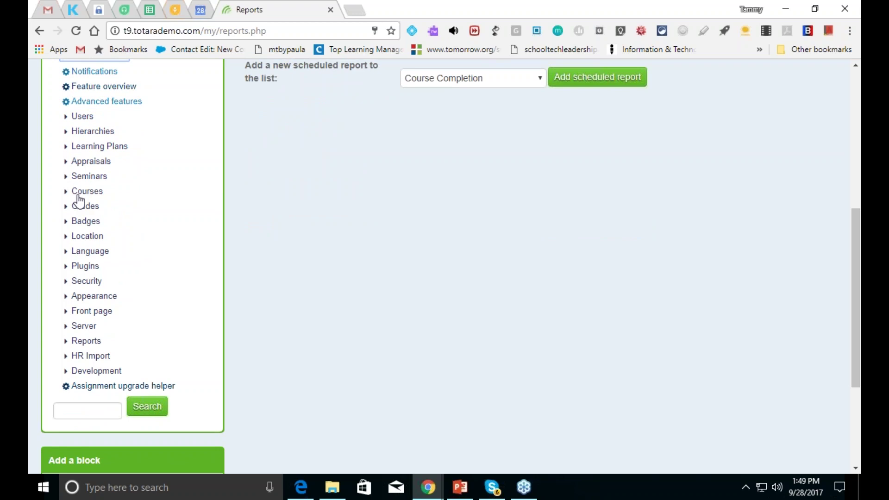
{"action": "left_click", "coordinate": [78, 342]}
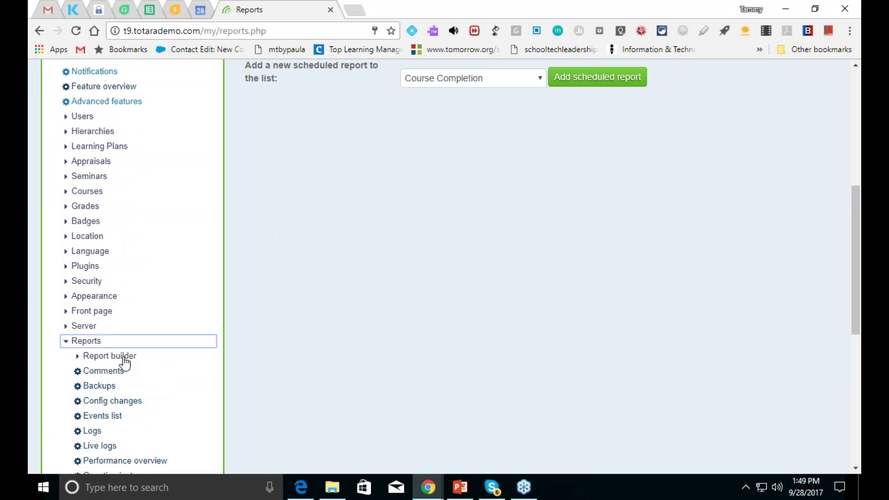
{"action": "left_click", "coordinate": [124, 357]}
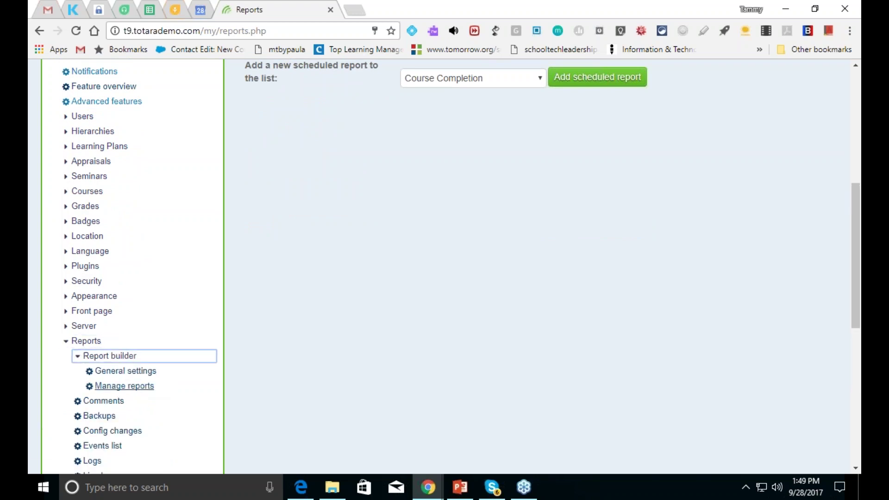
{"action": "left_click", "coordinate": [139, 389]}
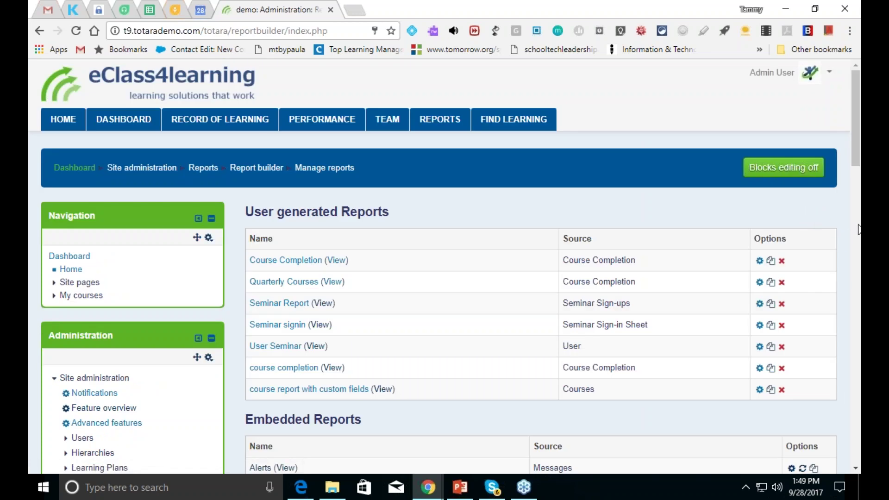
- Scroll the managed reports list and view the embedded Certification assignment due dates report
{"action": "scroll", "coordinate": [856, 467], "scroll_direction": "down", "scroll_amount": 7}
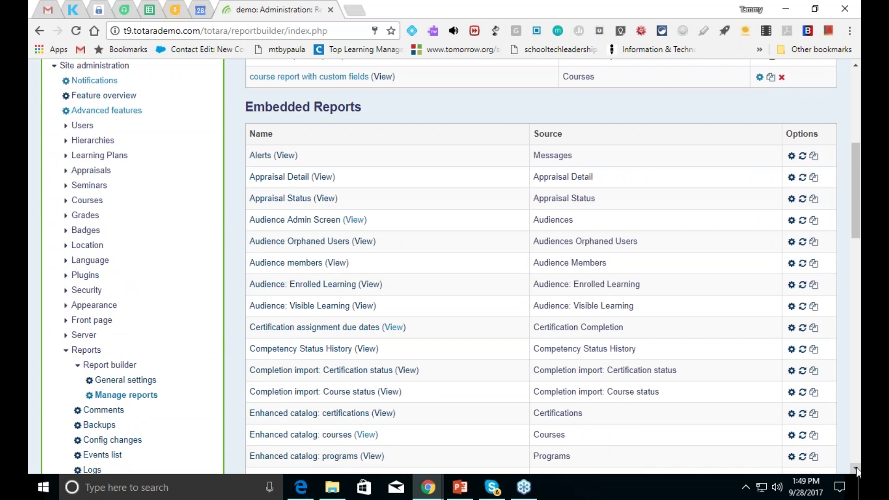
{"action": "scroll", "coordinate": [856, 470], "scroll_direction": "down", "scroll_amount": 6}
{"action": "scroll", "coordinate": [856, 469], "scroll_direction": "down", "scroll_amount": 3}
{"action": "left_click_drag", "start_coordinate": [855, 338], "coordinate": [857, 255]}
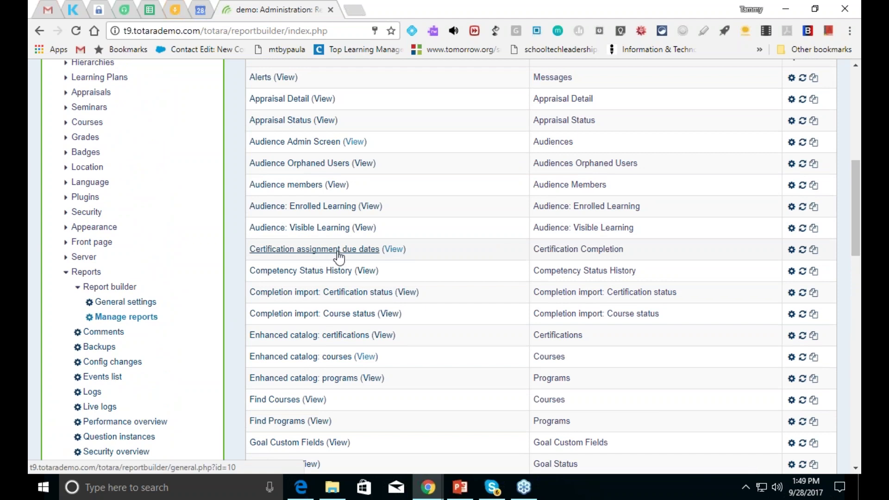
{"action": "left_click", "coordinate": [392, 250]}
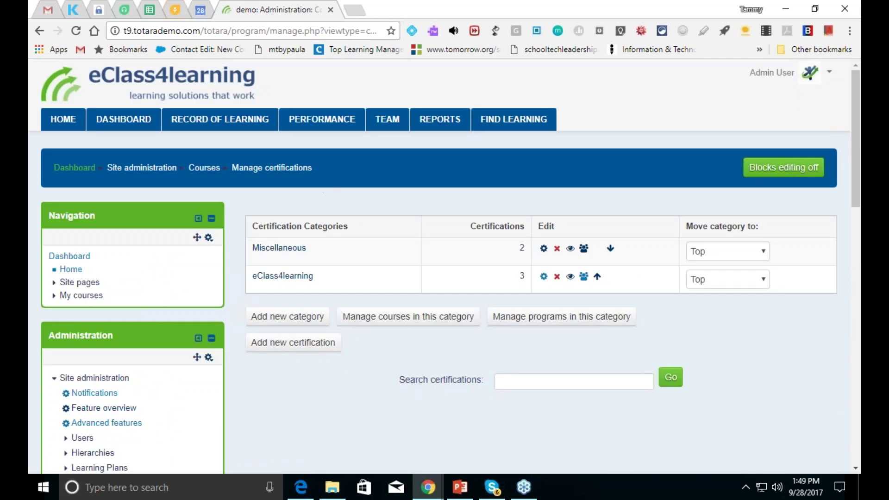
- Return to Manage reports and scroll down to the empty New Report form
{"action": "left_click", "coordinate": [39, 31]}
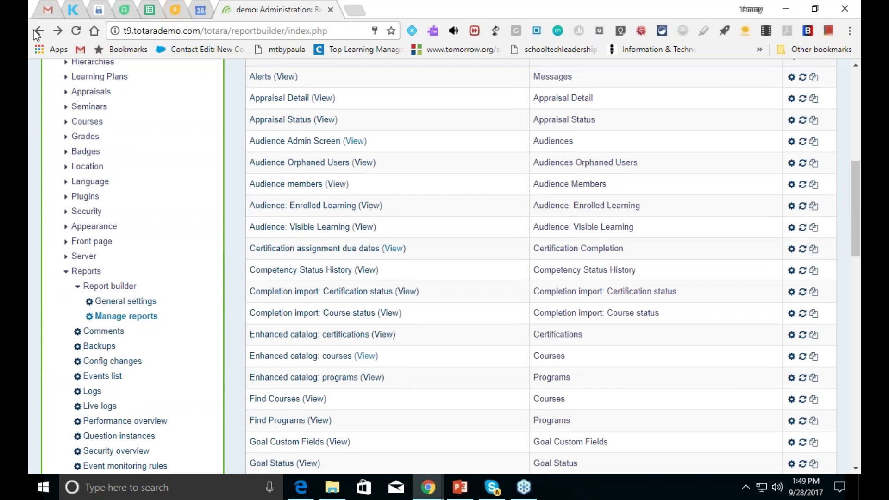
{"action": "scroll", "coordinate": [849, 274], "scroll_direction": "down", "scroll_amount": 3}
{"action": "scroll", "coordinate": [849, 273], "scroll_direction": "down", "scroll_amount": 12}
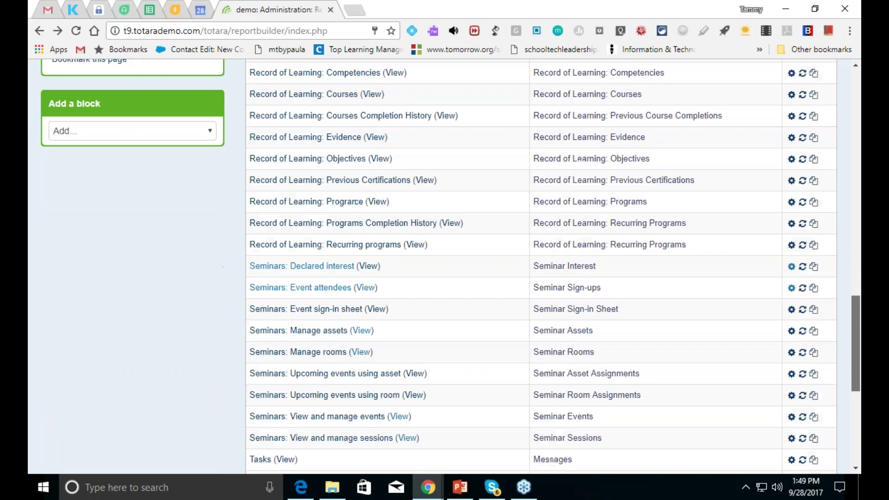
{"action": "scroll", "coordinate": [510, 353], "scroll_direction": "down", "scroll_amount": 3}
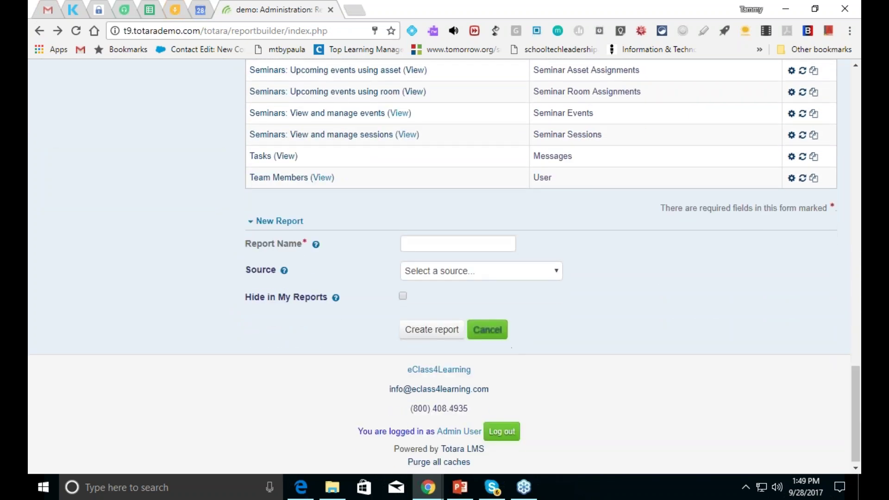
- Create a report named 'certification status report' using Certifications as its source
{"action": "left_click", "coordinate": [462, 244]}
{"action": "type", "text": "cer"}
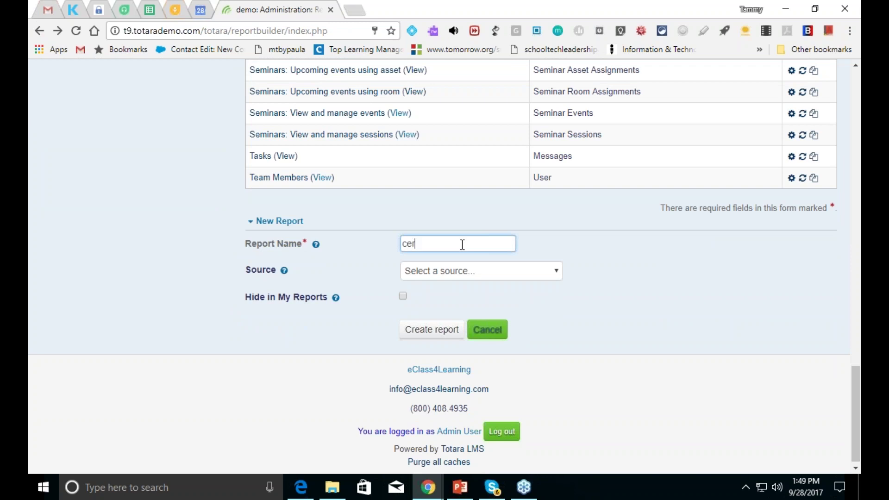
{"action": "type", "text": "tification status report"}
{"action": "left_click", "coordinate": [534, 281]}
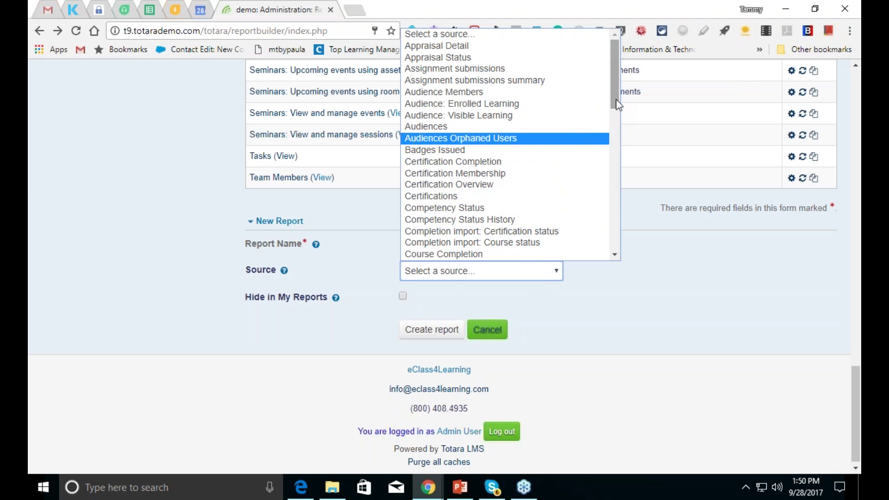
{"action": "scroll", "coordinate": [616, 107], "scroll_direction": "down", "scroll_amount": 1}
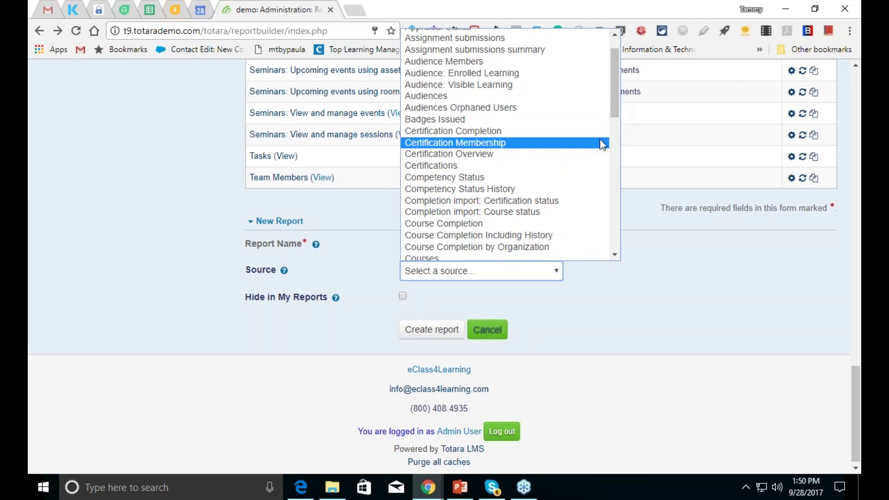
{"action": "left_click", "coordinate": [603, 166]}
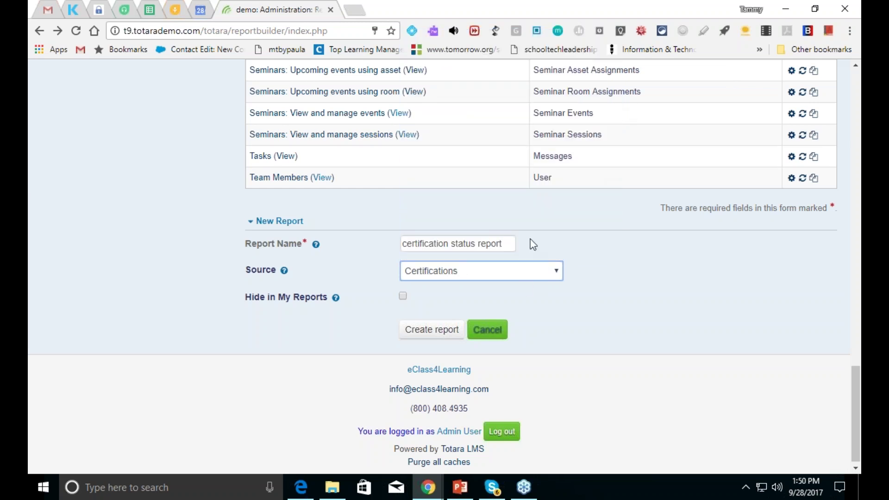
{"action": "left_click", "coordinate": [556, 272]}
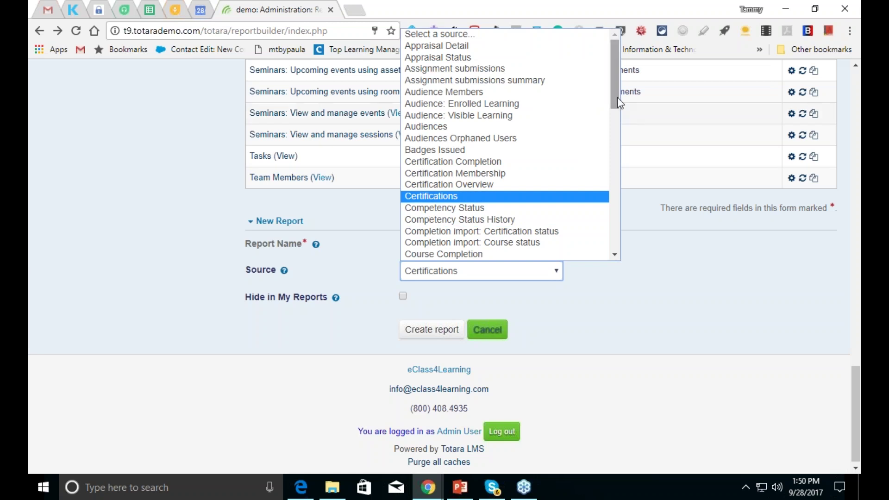
{"action": "left_click_drag", "start_coordinate": [619, 103], "coordinate": [599, 152]}
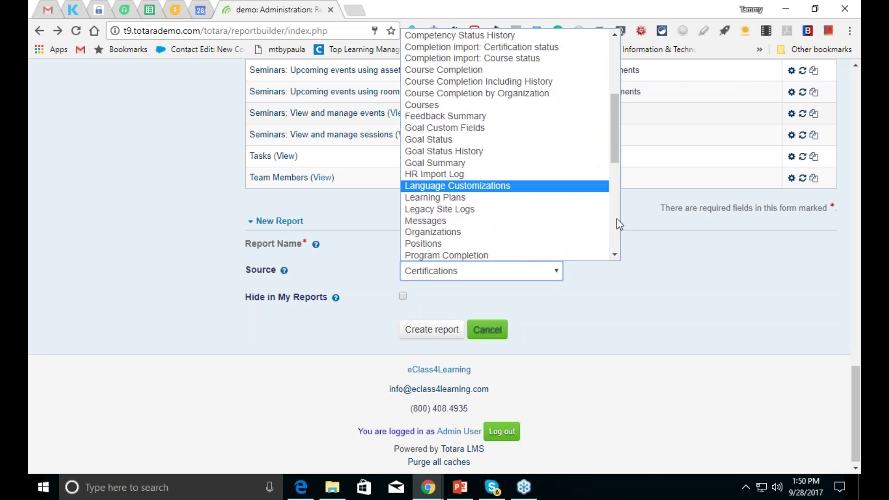
{"action": "left_click", "coordinate": [655, 307]}
{"action": "left_click", "coordinate": [431, 329]}
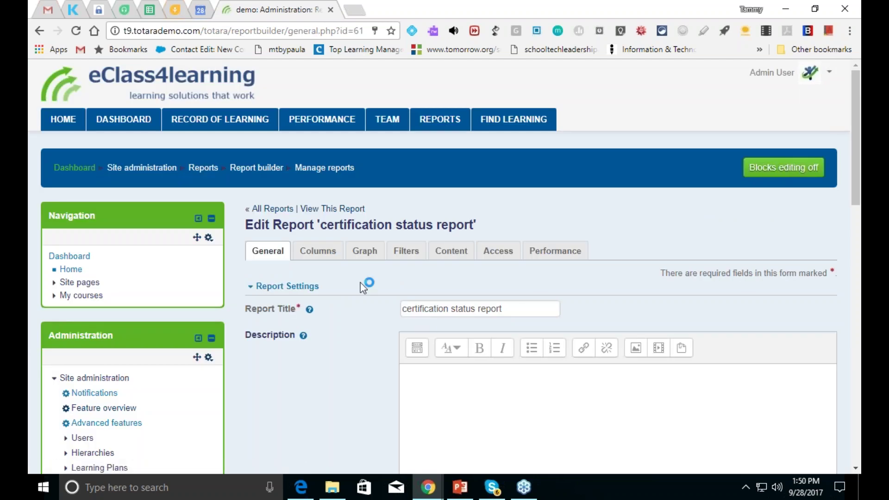
- Check the new report's columns and addable column options, then show it listed on the Reports page
{"action": "left_click", "coordinate": [318, 251]}
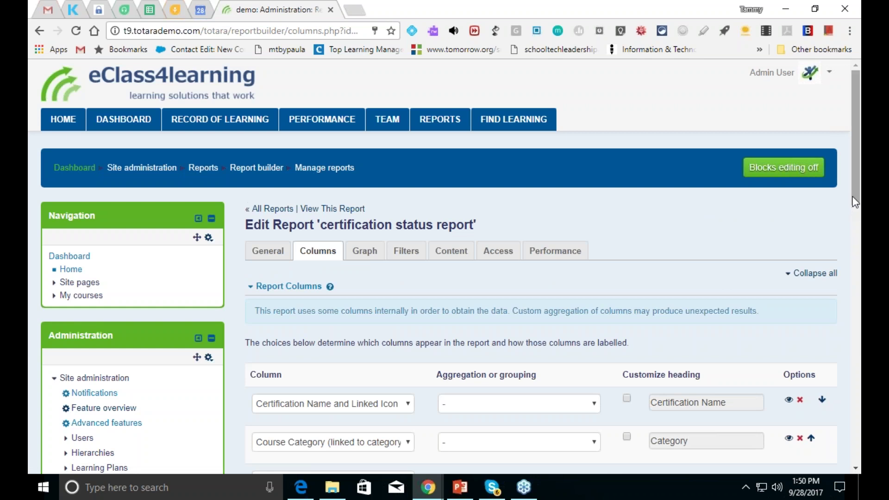
{"action": "left_click_drag", "start_coordinate": [855, 203], "coordinate": [827, 260]}
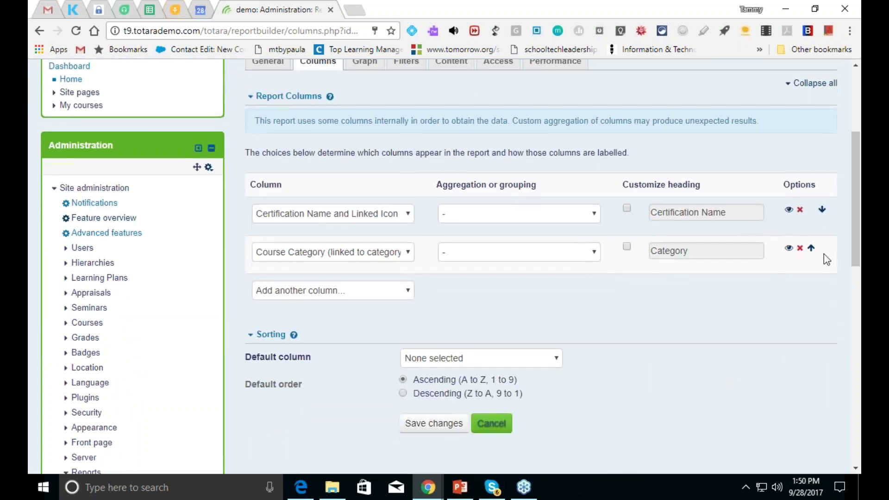
{"action": "left_click", "coordinate": [402, 294]}
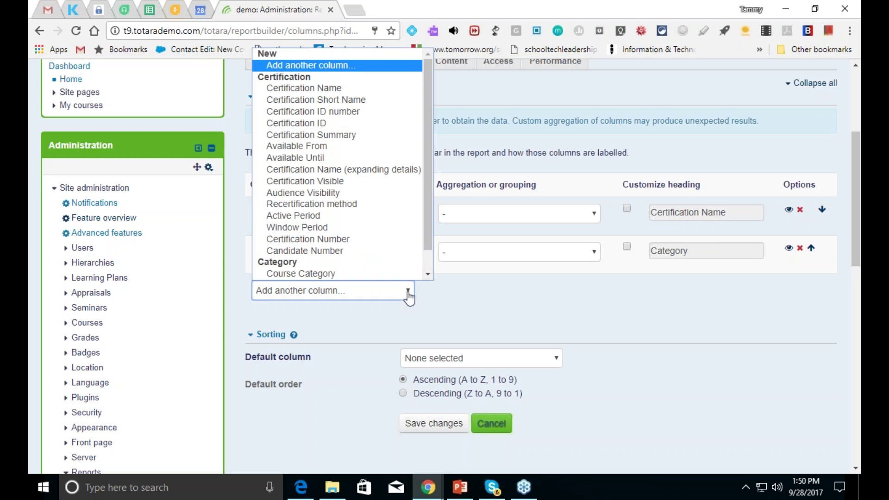
{"action": "left_click_drag", "start_coordinate": [429, 226], "coordinate": [434, 171]}
{"action": "left_click_drag", "start_coordinate": [857, 278], "coordinate": [856, 210]}
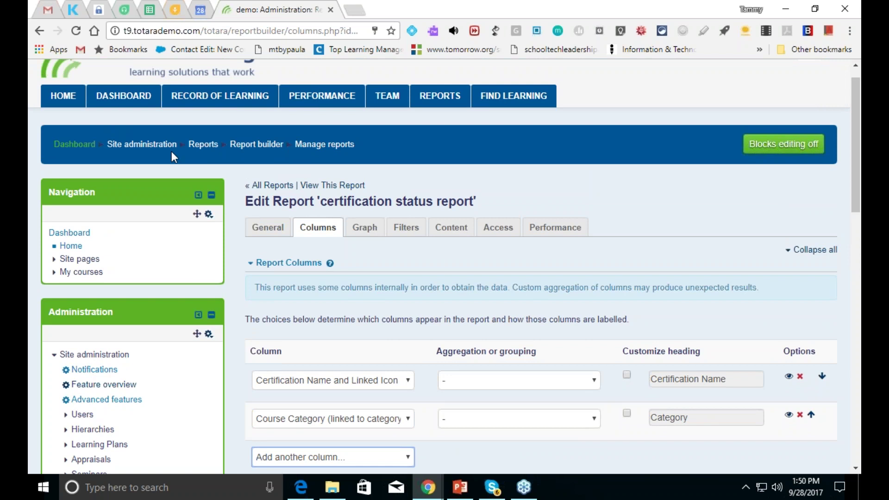
{"action": "left_click", "coordinate": [262, 186]}
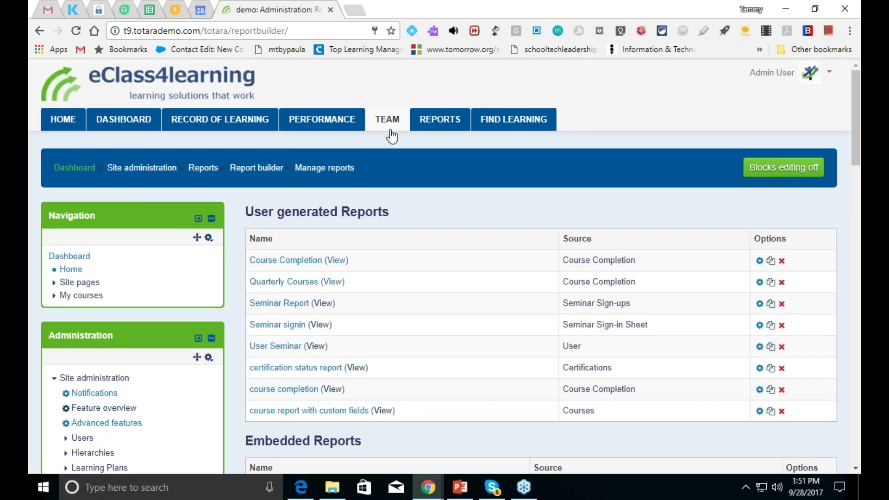
{"action": "left_click", "coordinate": [442, 121]}
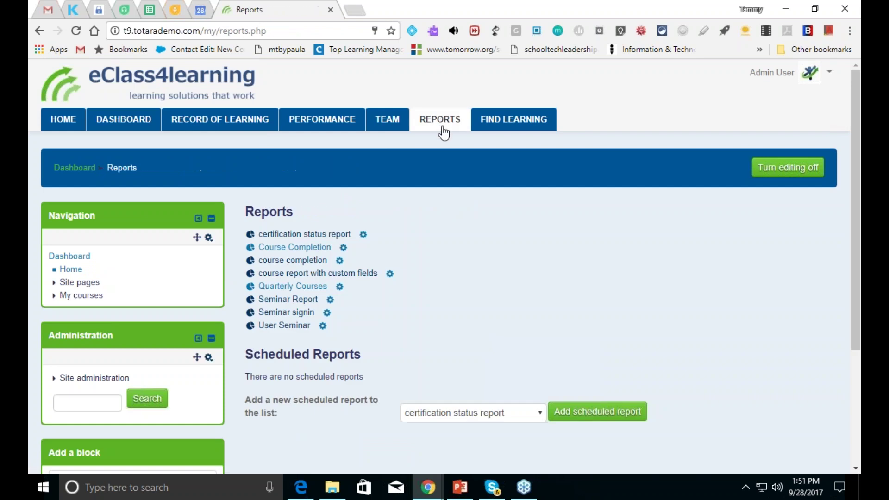
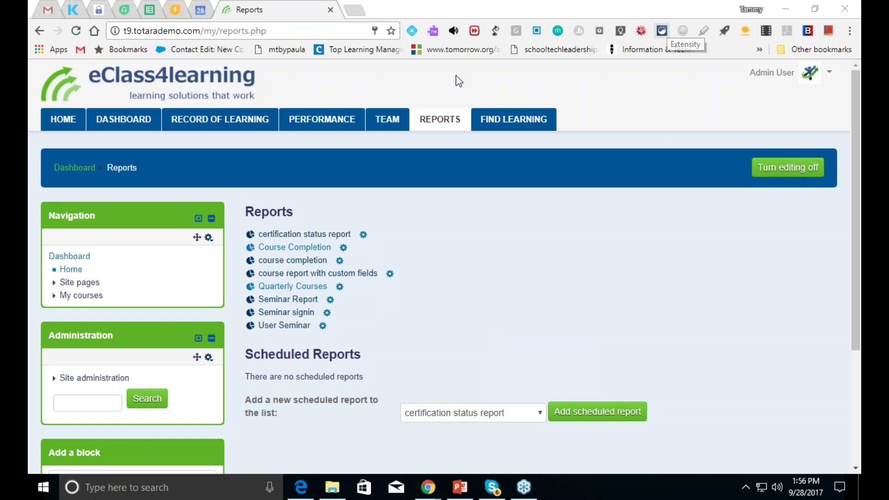
- Expand Site administration, then its Courses and Badges categories, in the Administration block
{"action": "left_click", "coordinate": [99, 378]}
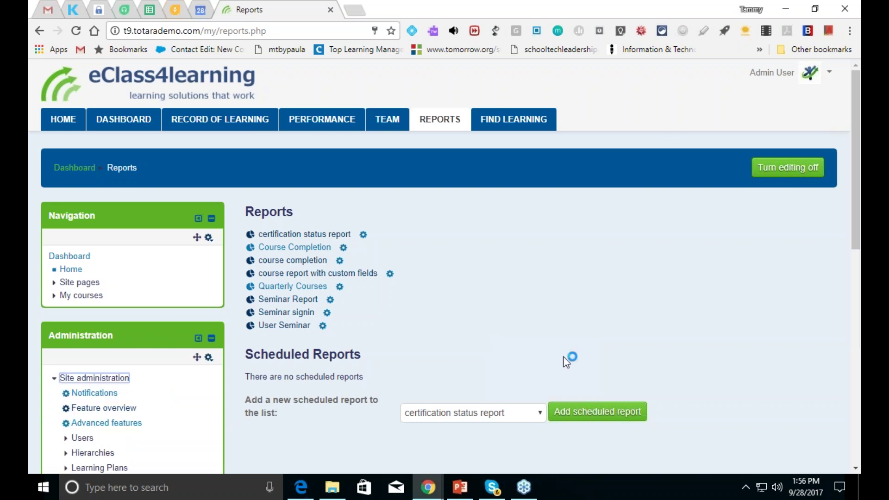
{"action": "left_click_drag", "start_coordinate": [854, 238], "coordinate": [854, 365]}
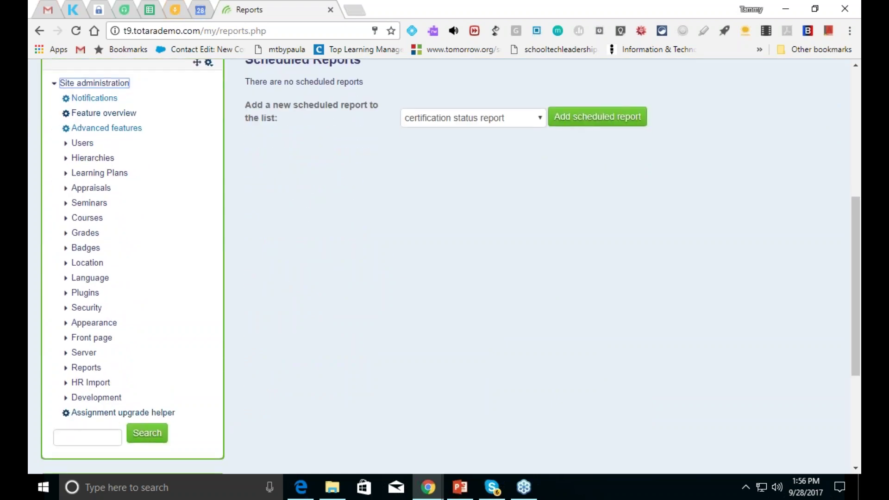
{"action": "left_click", "coordinate": [86, 219]}
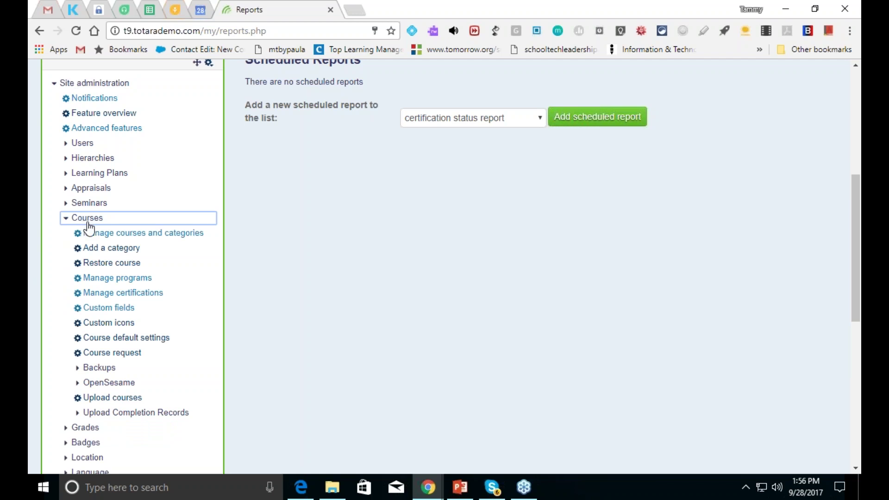
{"action": "left_click", "coordinate": [94, 444]}
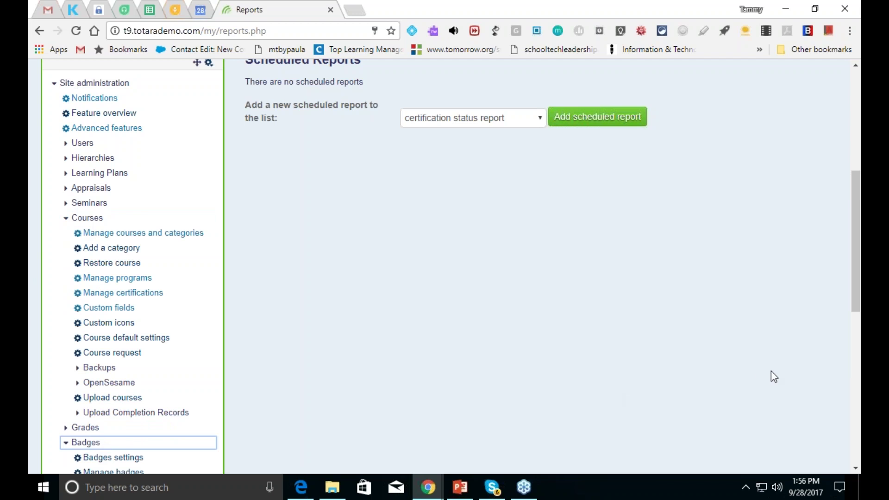
{"action": "left_click_drag", "start_coordinate": [859, 280], "coordinate": [859, 346]}
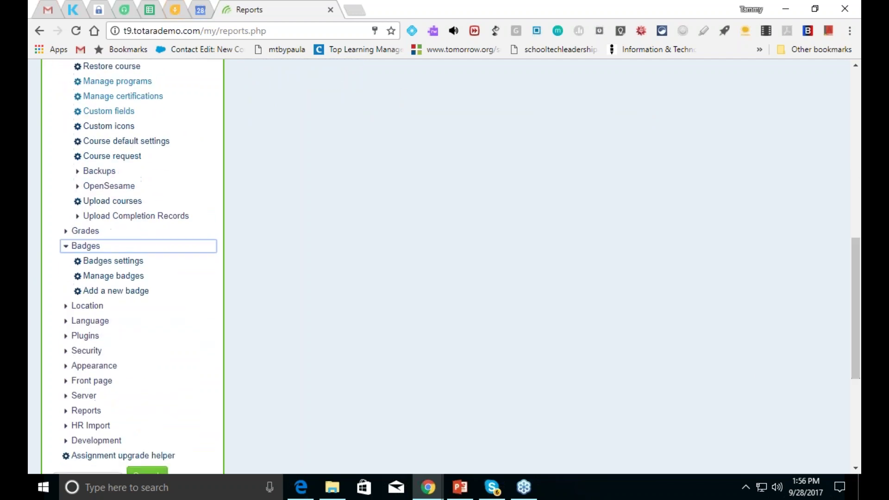
- Start a new badge named 'certification test badge' with its description and the issuer's name
{"action": "left_click", "coordinate": [135, 296]}
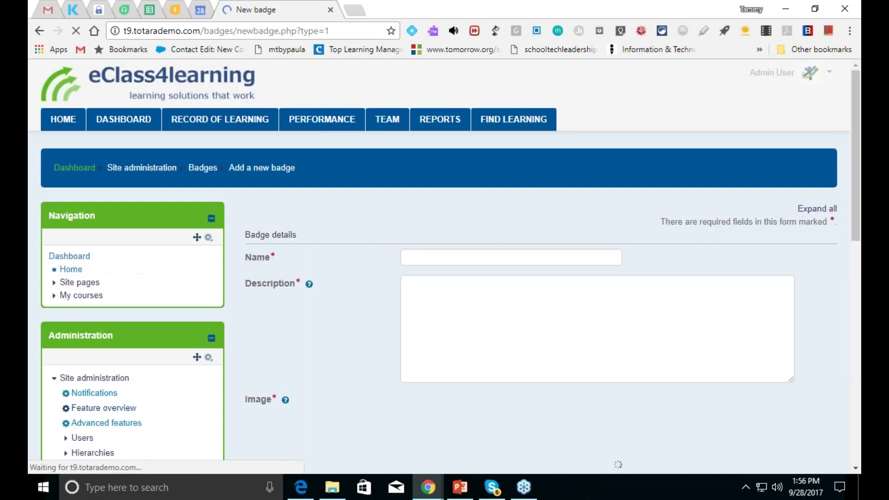
{"action": "left_click", "coordinate": [463, 255]}
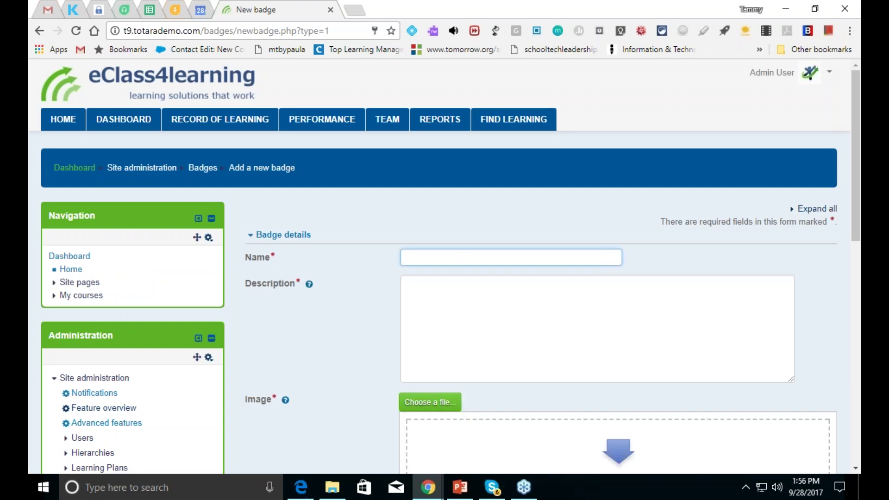
{"action": "type", "text": "certif"}
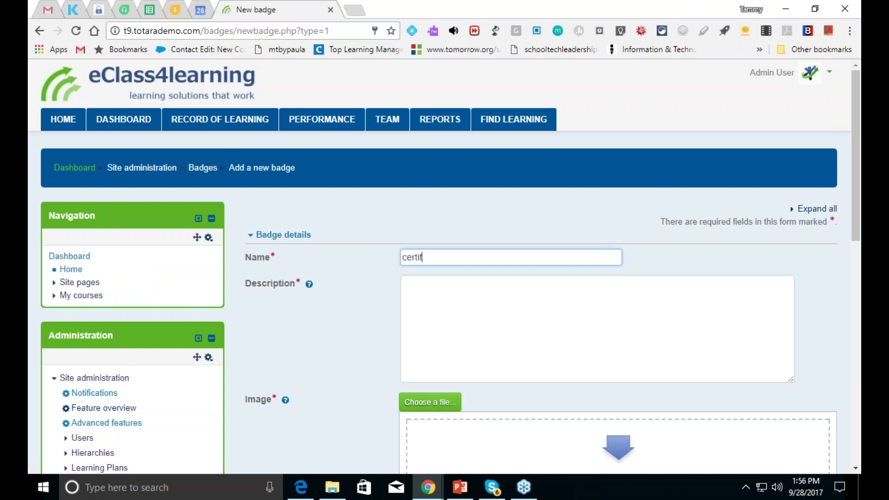
{"action": "type", "text": "ication test"}
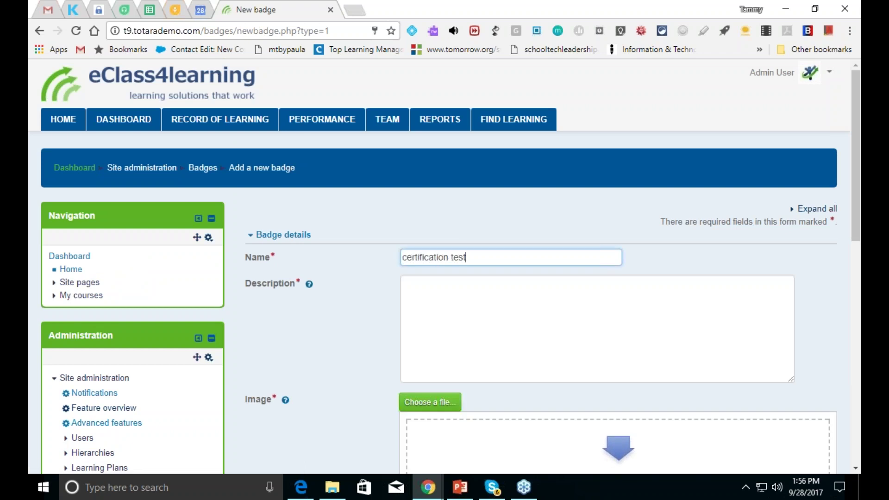
{"action": "type", "text": " badge"}
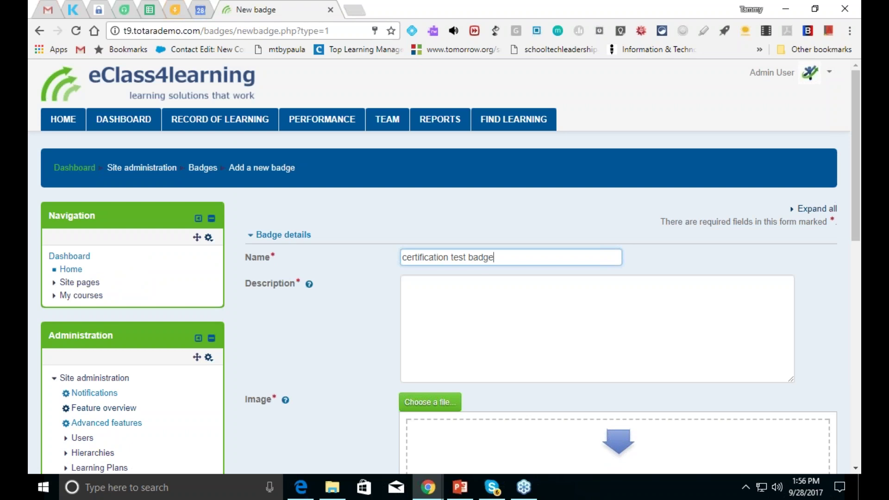
{"action": "left_click", "coordinate": [461, 292]}
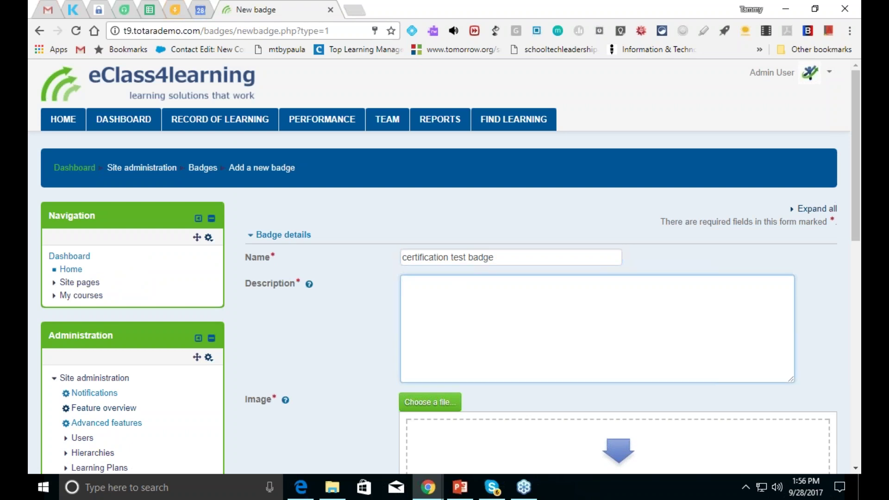
{"action": "type", "text": "we want to see if it"}
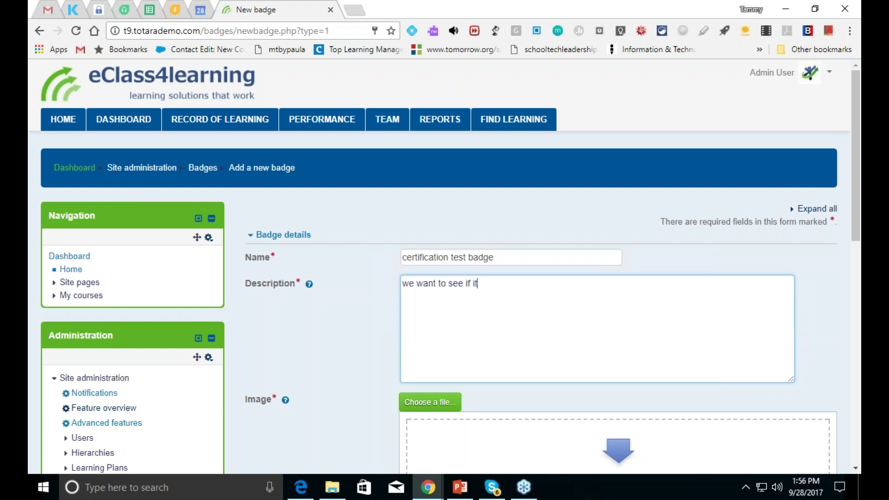
{"action": "type", "text": " can be tied to certi"}
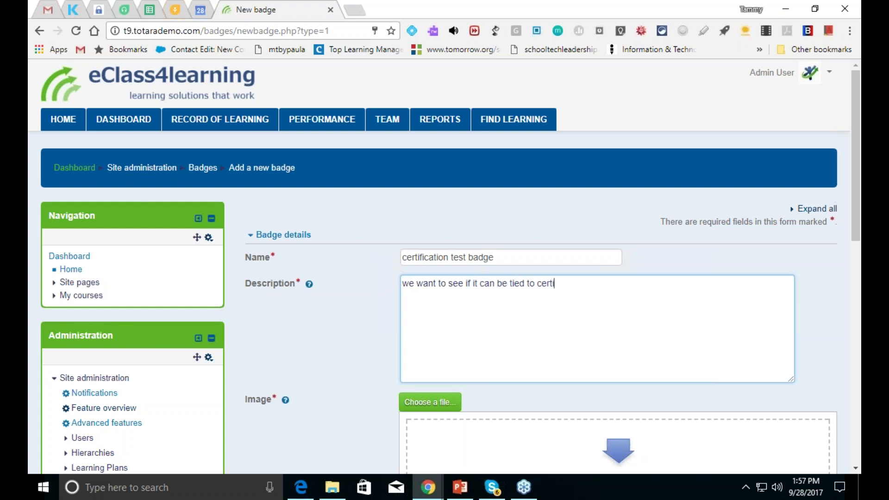
{"action": "type", "text": "fication"}
{"action": "left_click_drag", "start_coordinate": [852, 241], "coordinate": [846, 340]}
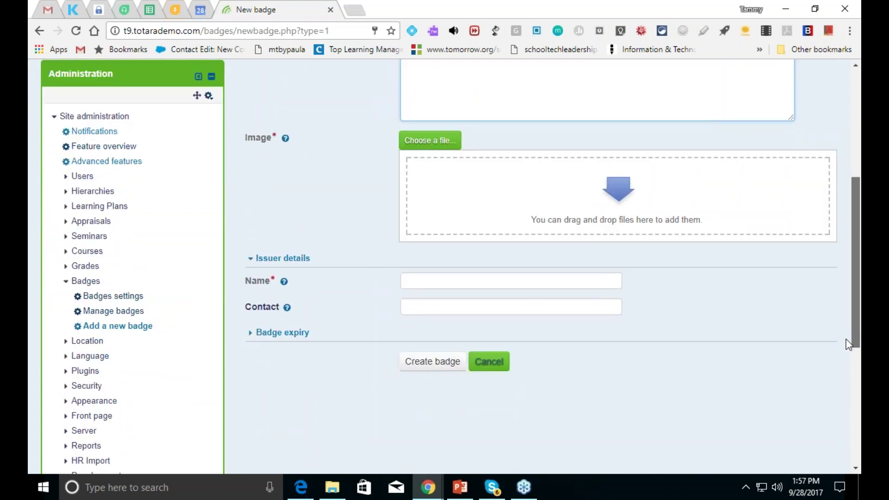
{"action": "left_click", "coordinate": [524, 278]}
{"action": "type", "text": "Tamm"}
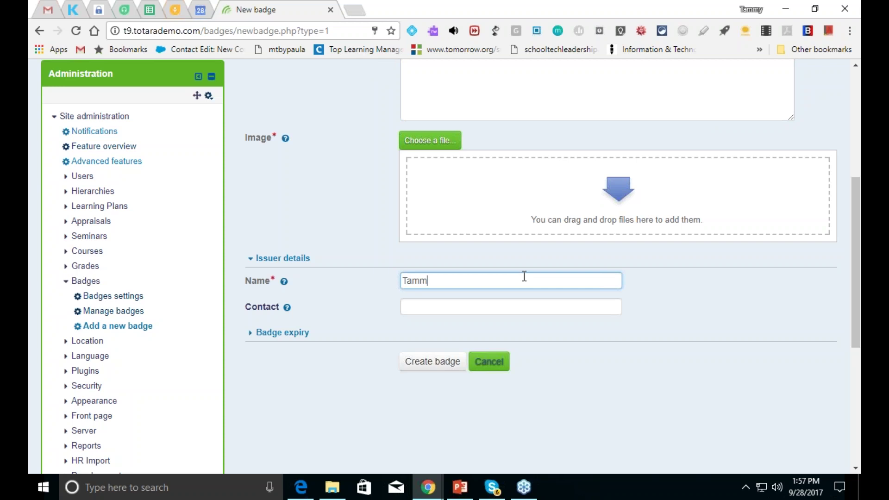
{"action": "type", "text": "y Frame"}
- Attach adminicon.jpg from Pictures as the badge image and create the badge
{"action": "left_click", "coordinate": [432, 142]}
{"action": "left_click", "coordinate": [470, 187]}
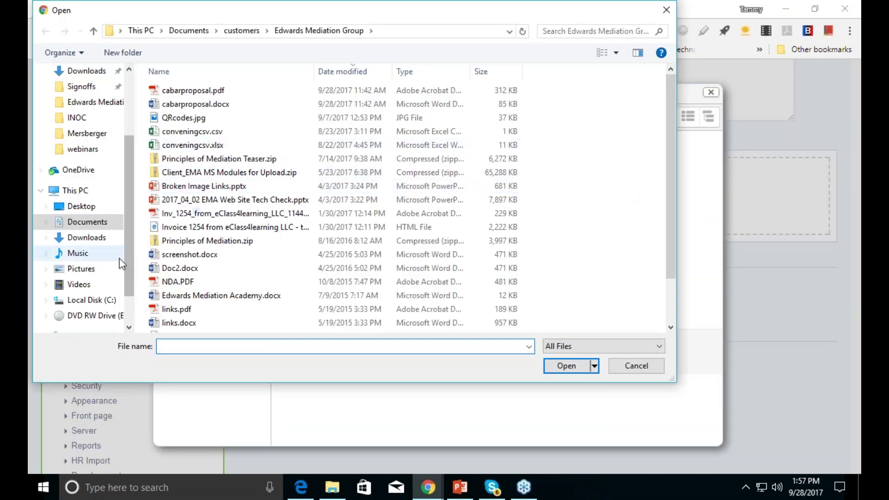
{"action": "left_click", "coordinate": [92, 272]}
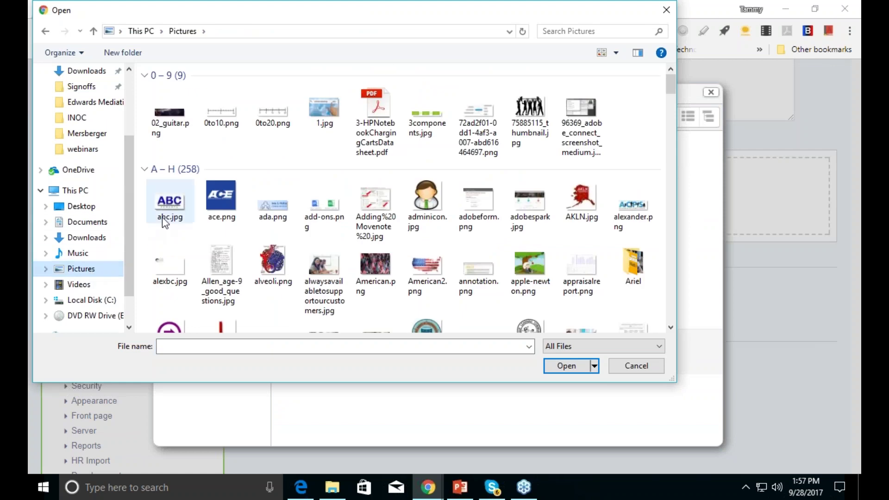
{"action": "left_click", "coordinate": [424, 210]}
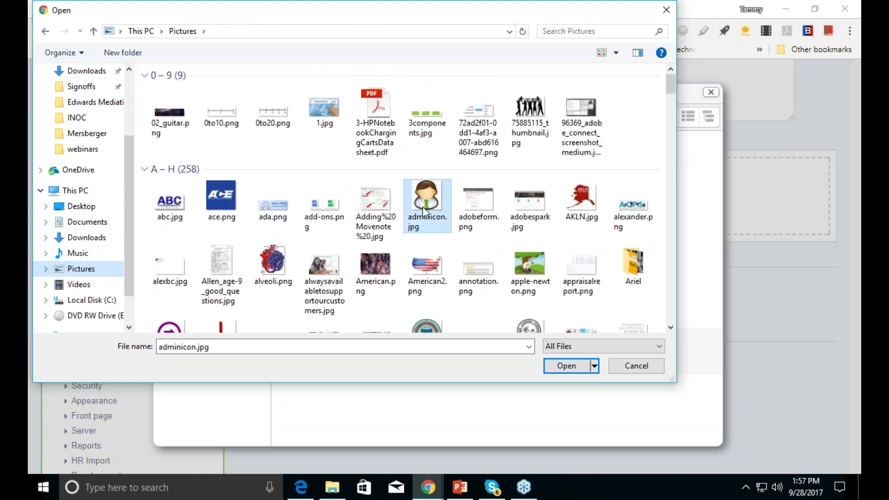
{"action": "left_click", "coordinate": [564, 368]}
{"action": "left_click", "coordinate": [307, 354]}
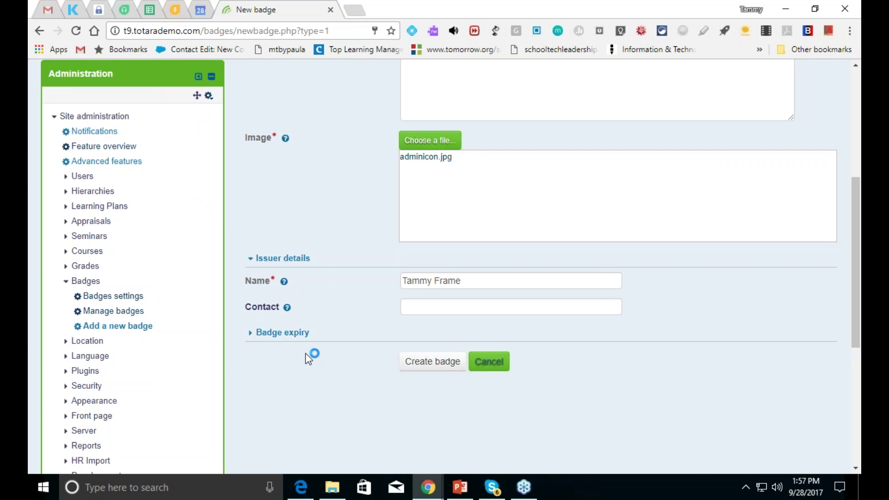
{"action": "left_click", "coordinate": [431, 364]}
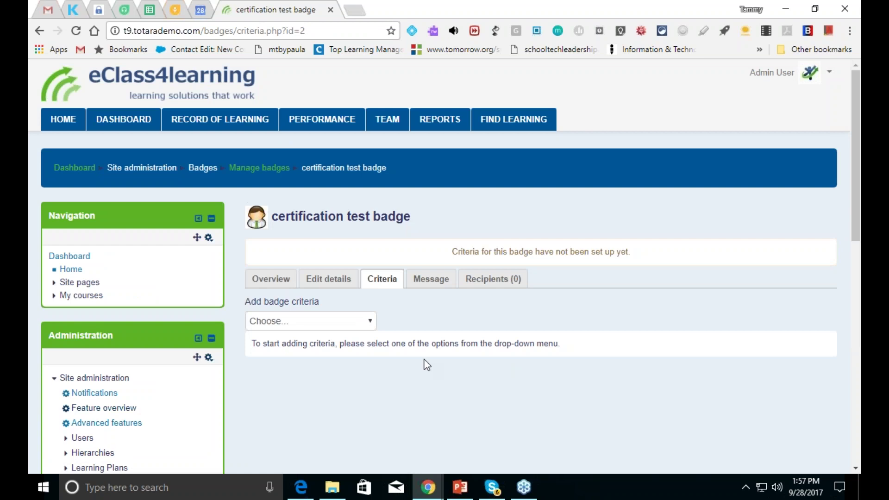
- Add a 'Completing a set of courses' criterion with Blended Learning Course: Franklin selected
{"action": "left_click", "coordinate": [370, 323]}
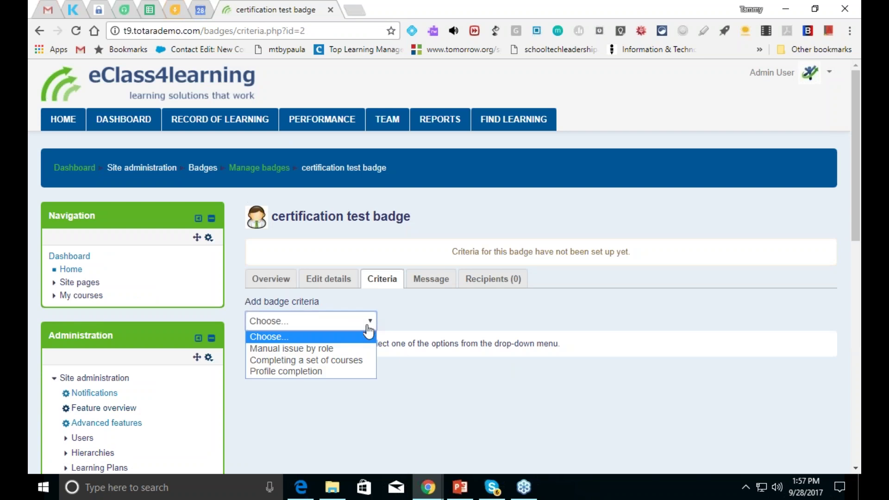
{"action": "left_click", "coordinate": [363, 360]}
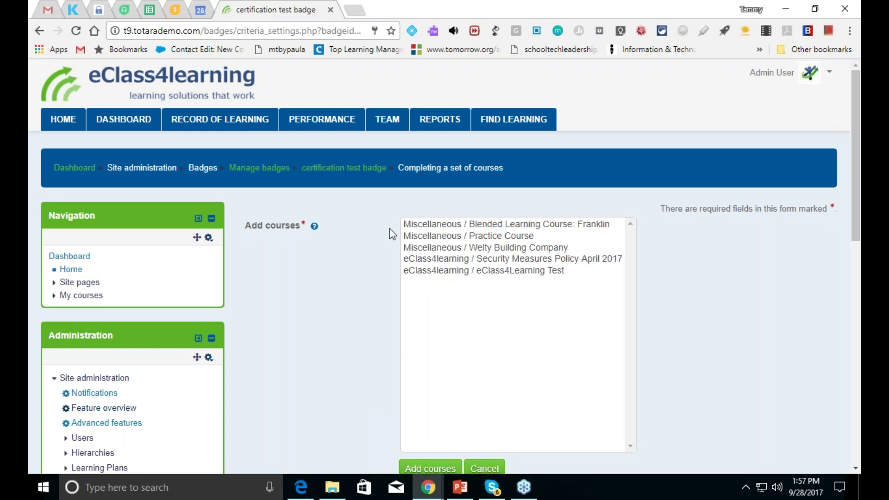
{"action": "left_click", "coordinate": [423, 227]}
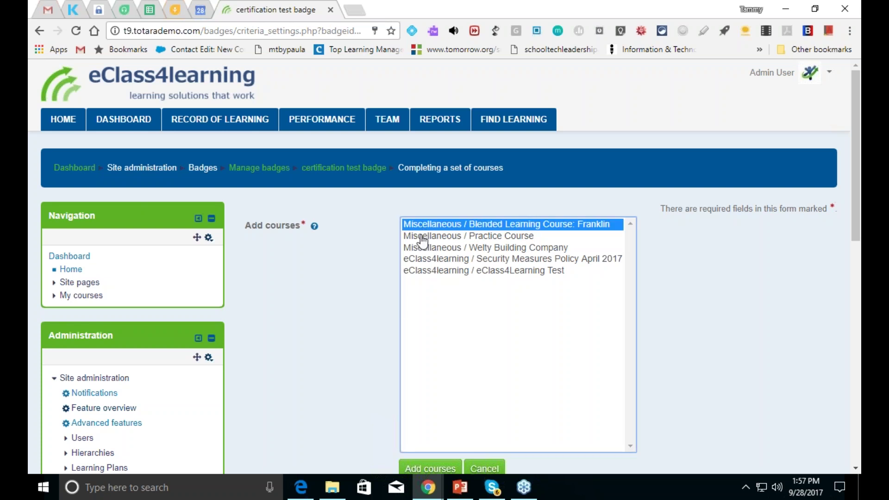
{"action": "left_click", "coordinate": [431, 468]}
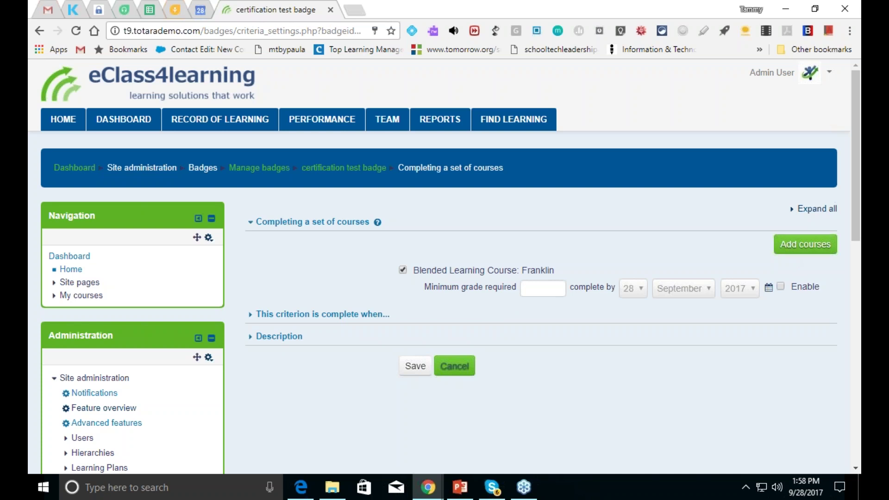
- Set the Franklin course criterion to require all of the selected courses to be complete
{"action": "left_click", "coordinate": [378, 315]}
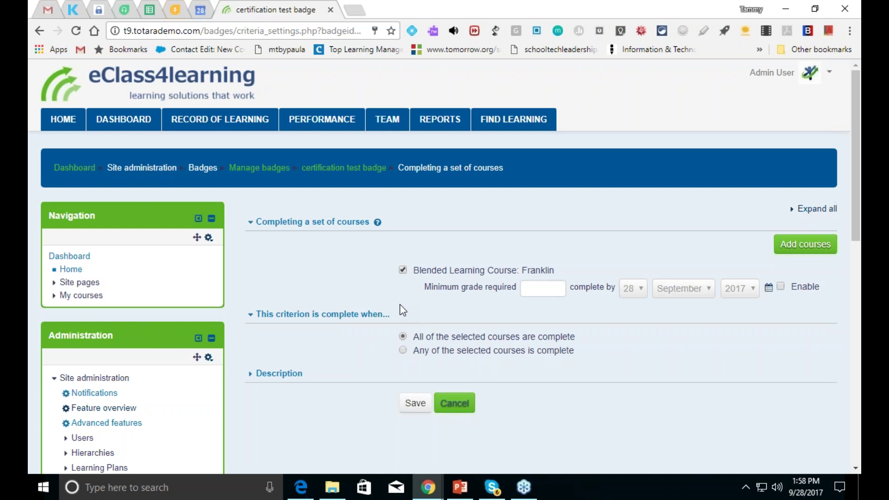
{"action": "left_click", "coordinate": [846, 195]}
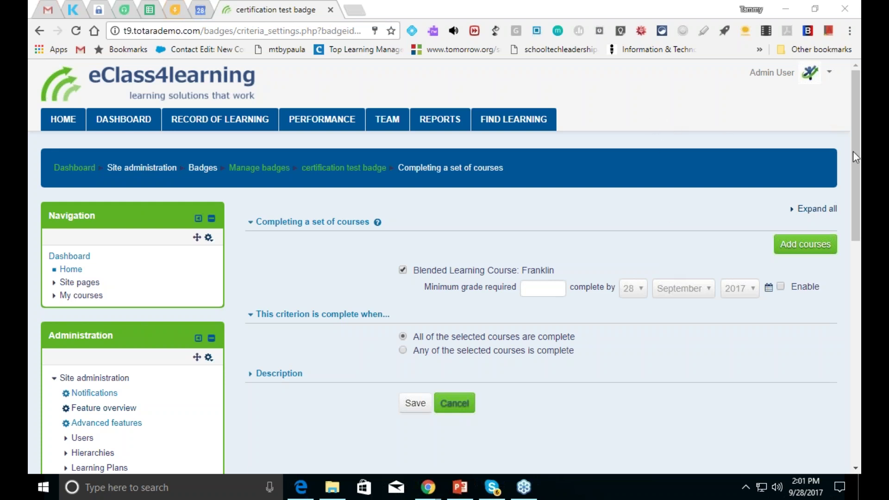
{"action": "left_click_drag", "start_coordinate": [852, 229], "coordinate": [852, 326]}
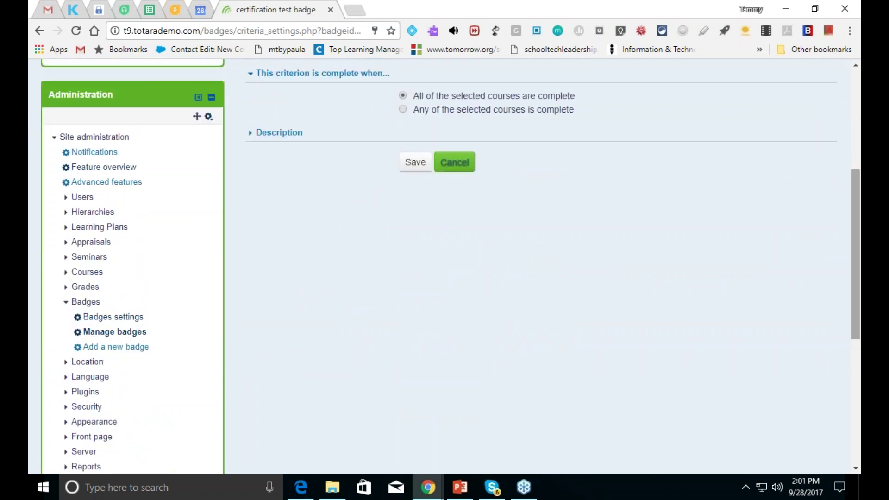
- Go to Manage certifications, eClass4learning, and open Test Certification's Content settings
{"action": "left_click", "coordinate": [88, 273]}
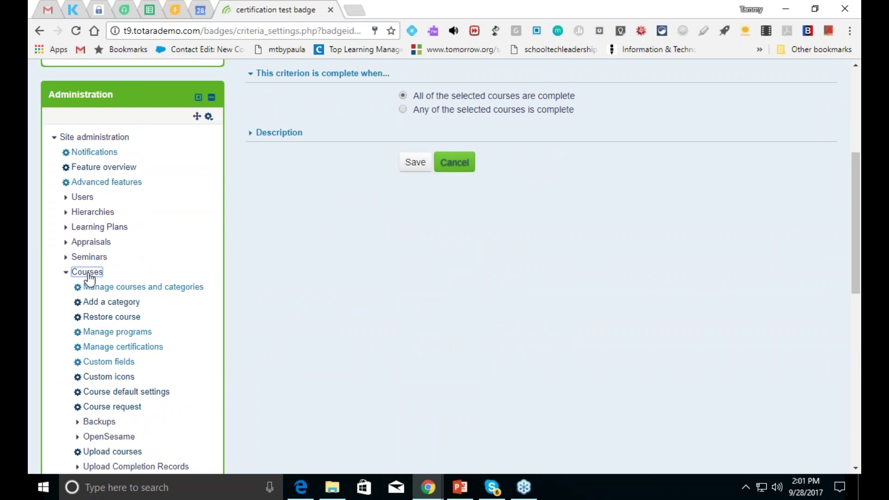
{"action": "left_click", "coordinate": [137, 348]}
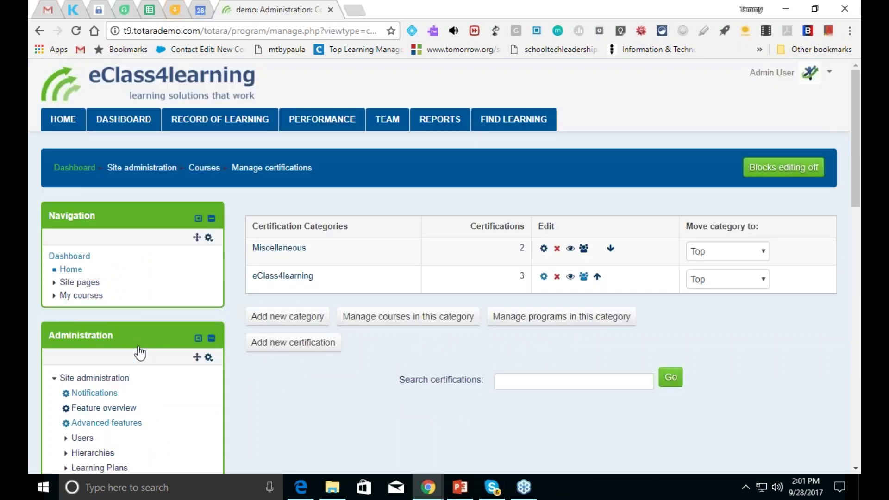
{"action": "left_click", "coordinate": [285, 281]}
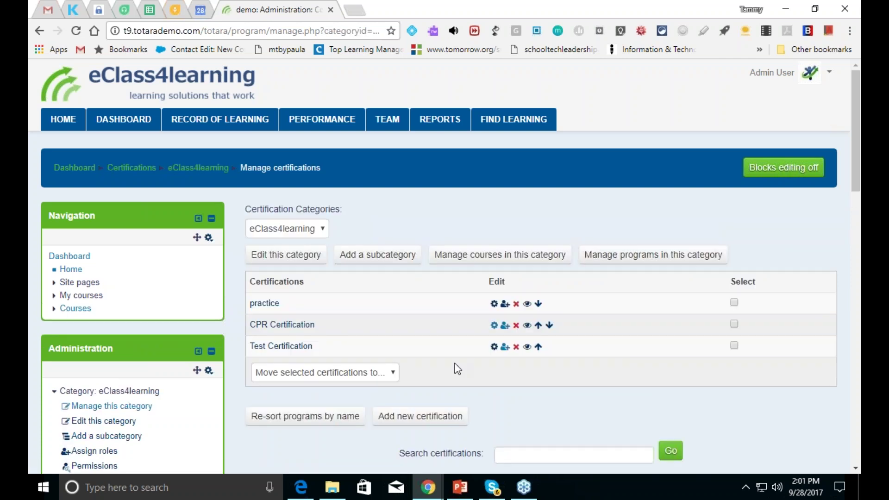
{"action": "left_click", "coordinate": [492, 347]}
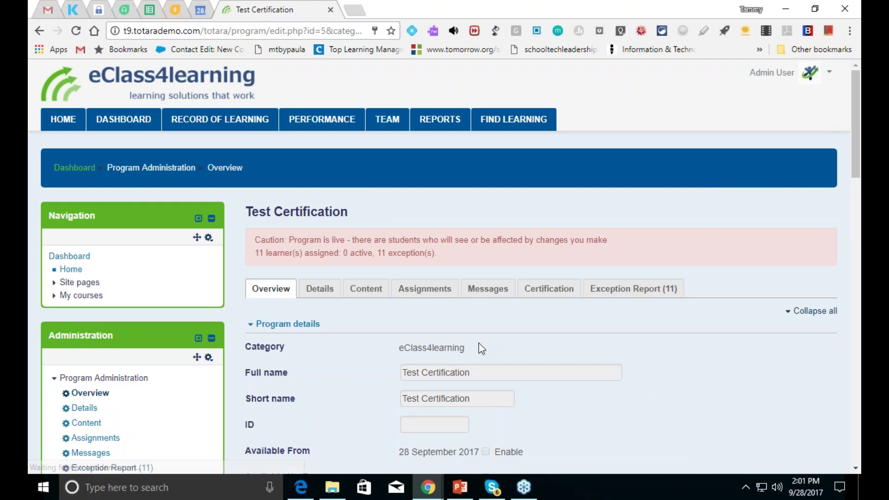
{"action": "left_click", "coordinate": [371, 291]}
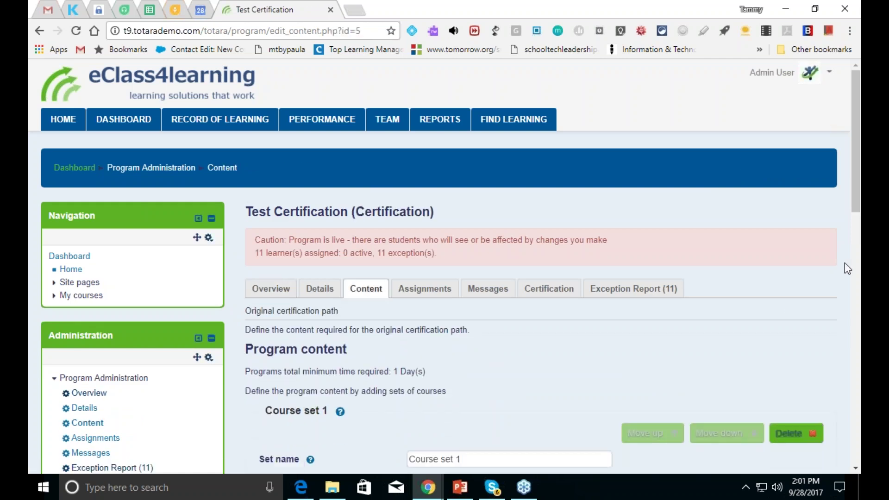
{"action": "left_click_drag", "start_coordinate": [856, 211], "coordinate": [856, 409]}
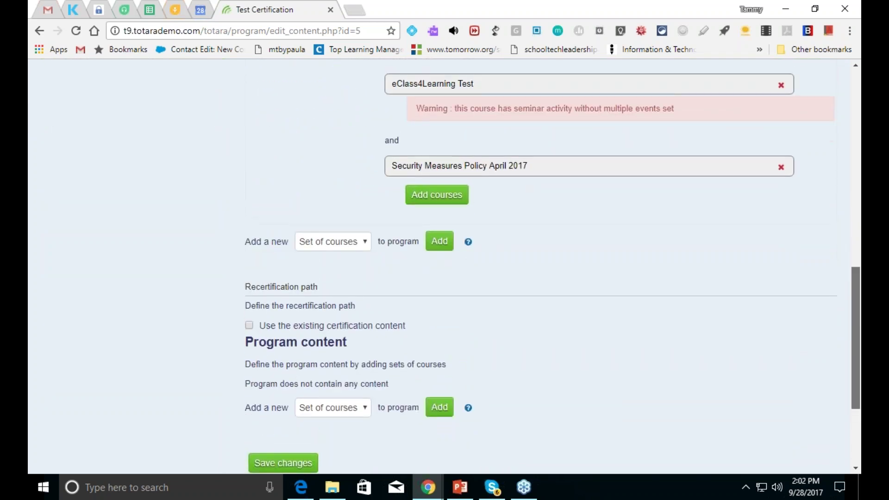
- Add a new course set containing Welty Building Company from Miscellaneous
{"action": "left_click", "coordinate": [440, 242]}
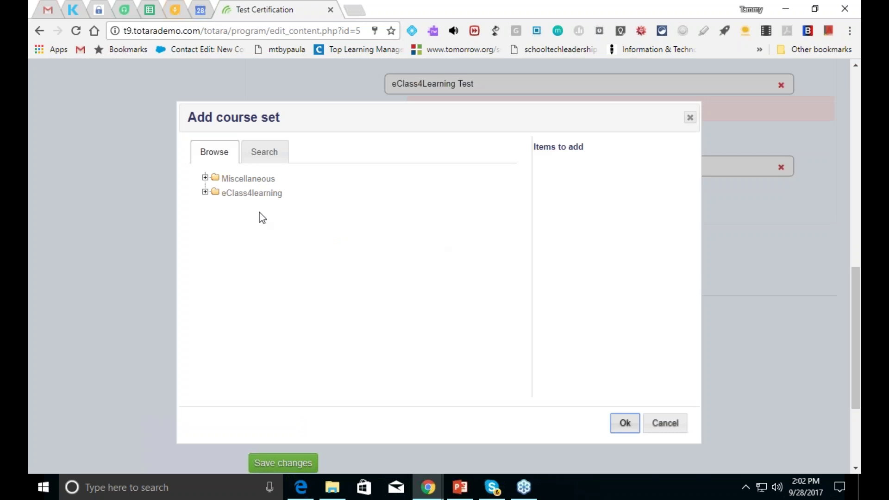
{"action": "left_click", "coordinate": [205, 180]}
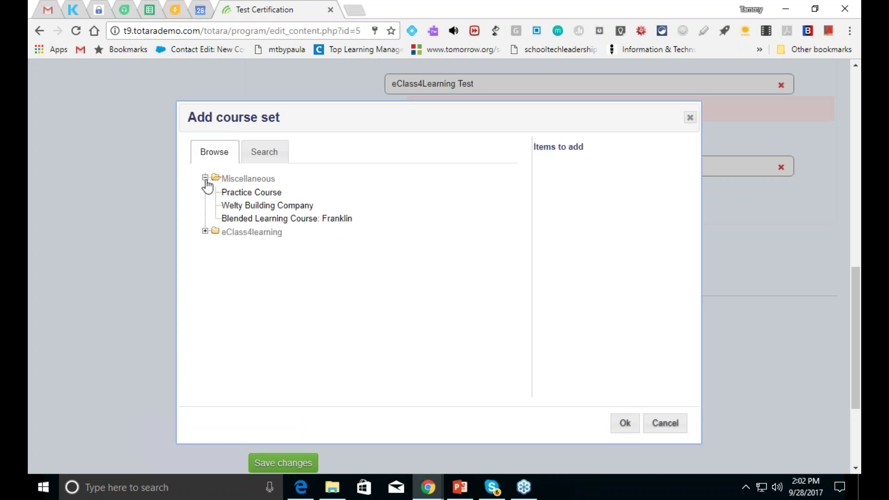
{"action": "left_click", "coordinate": [245, 205]}
{"action": "left_click", "coordinate": [625, 423]}
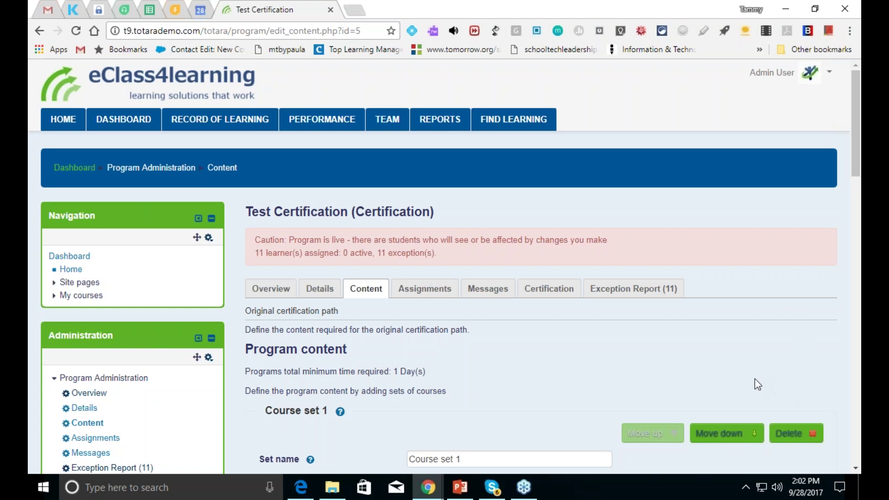
- Move Course set 1 down so the new Welty set comes first
{"action": "scroll", "coordinate": [859, 326], "scroll_direction": "down", "scroll_amount": 2}
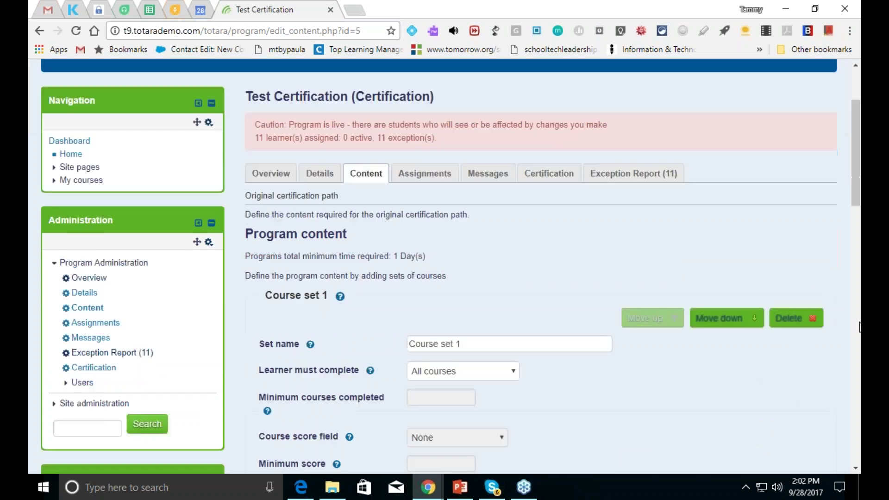
{"action": "scroll", "coordinate": [859, 326], "scroll_direction": "down", "scroll_amount": 10}
{"action": "scroll", "coordinate": [857, 282], "scroll_direction": "up", "scroll_amount": 10}
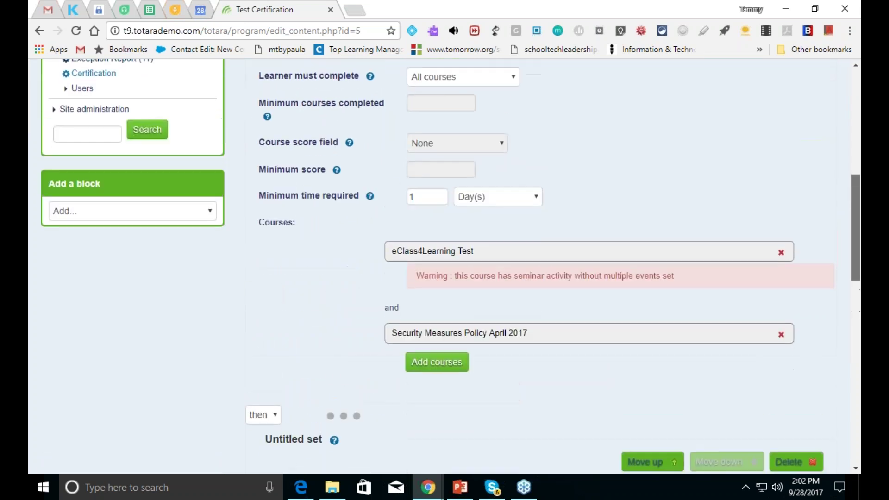
{"action": "scroll", "coordinate": [857, 283], "scroll_direction": "up", "scroll_amount": 1}
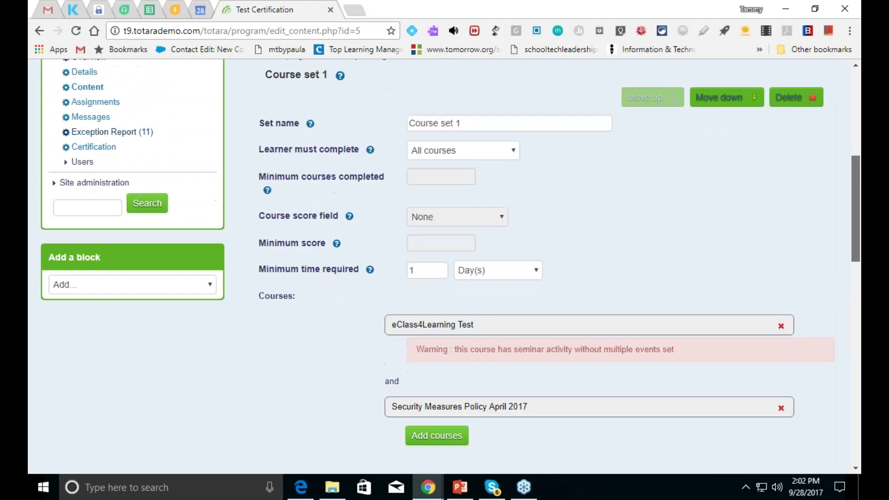
{"action": "scroll", "coordinate": [834, 162], "scroll_direction": "up", "scroll_amount": 1}
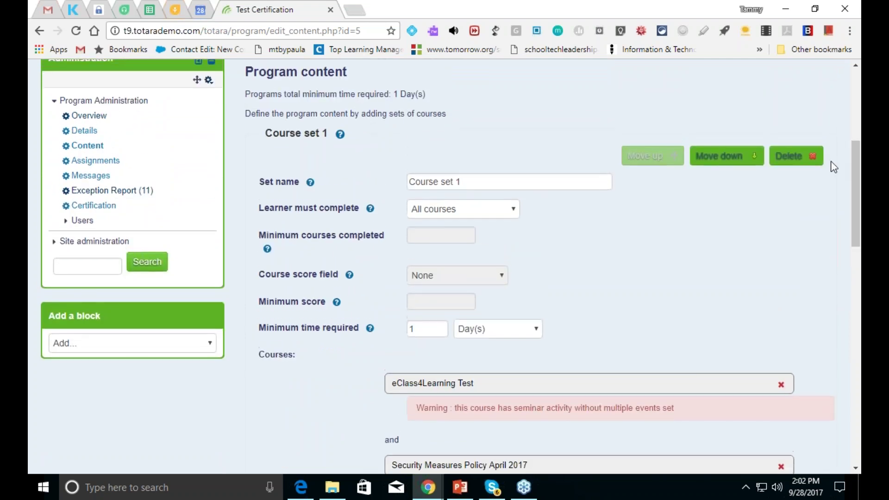
{"action": "left_click", "coordinate": [727, 158]}
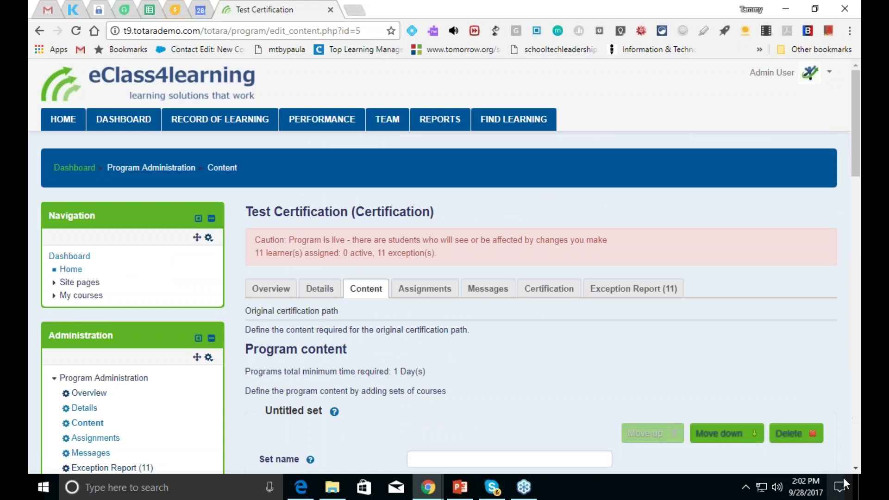
- Delete eClass4Learning Test from Course set 1
{"action": "scroll", "coordinate": [853, 468], "scroll_direction": "down", "scroll_amount": 8}
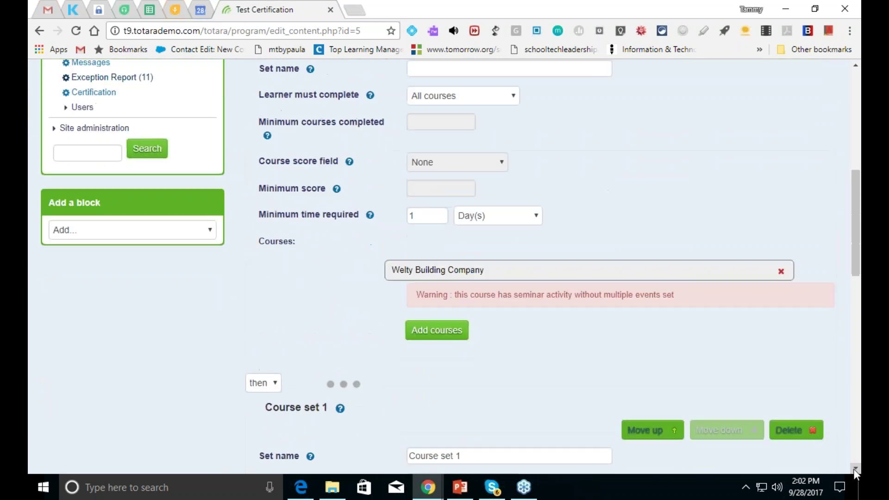
{"action": "scroll", "coordinate": [854, 472], "scroll_direction": "down", "scroll_amount": 7}
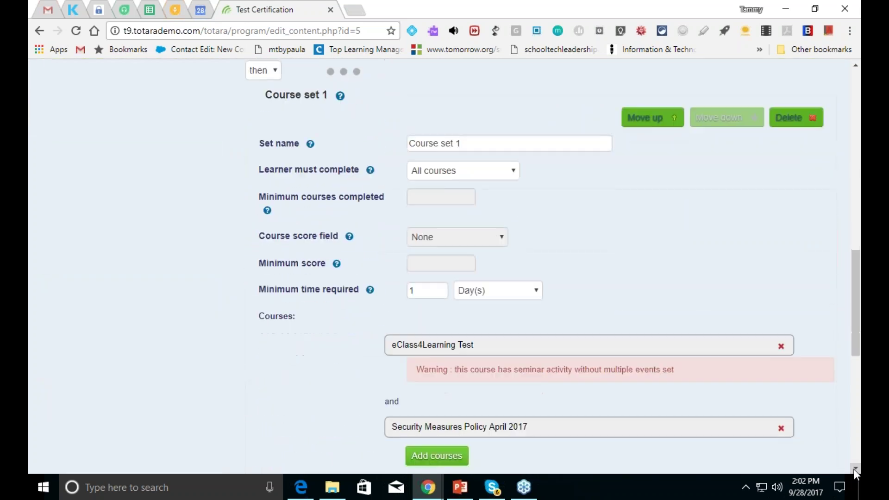
{"action": "mouse_move", "coordinate": [856, 343]}
{"action": "left_mouse_down"}
{"action": "mouse_move", "coordinate": [856, 274]}
{"action": "mouse_move", "coordinate": [856, 335]}
{"action": "left_mouse_up"}
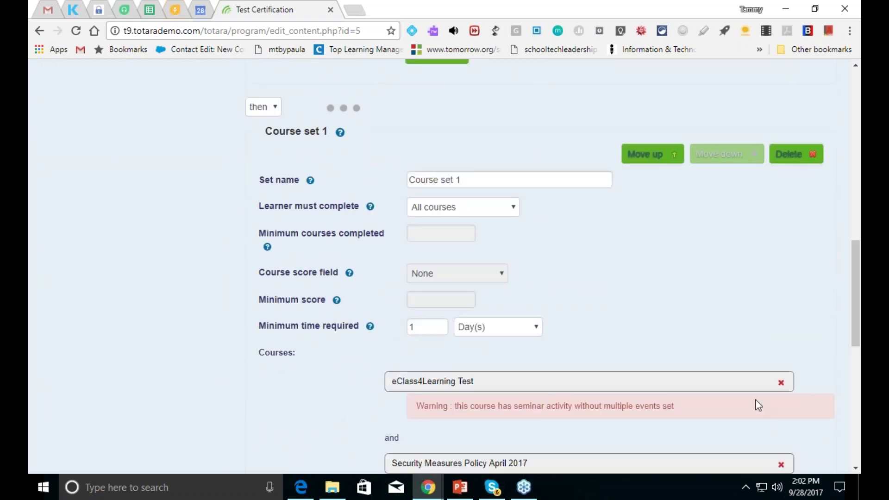
{"action": "left_click", "coordinate": [782, 385]}
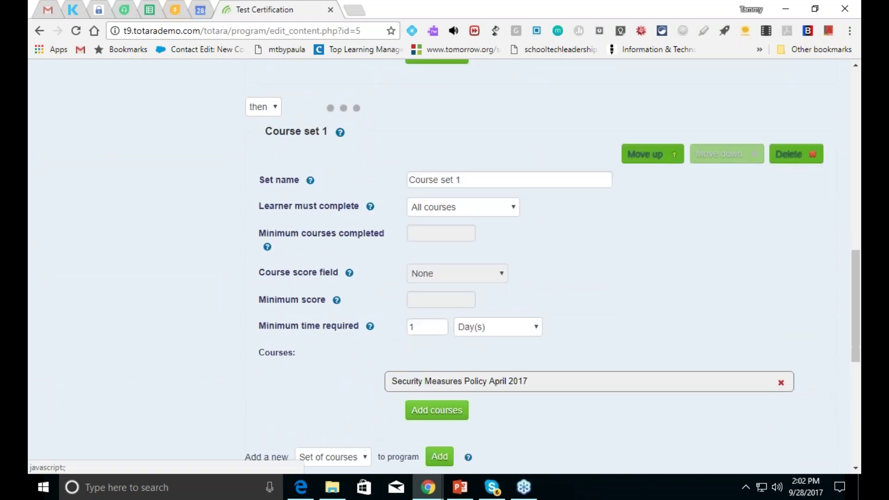
{"action": "left_click_drag", "start_coordinate": [853, 323], "coordinate": [854, 238]}
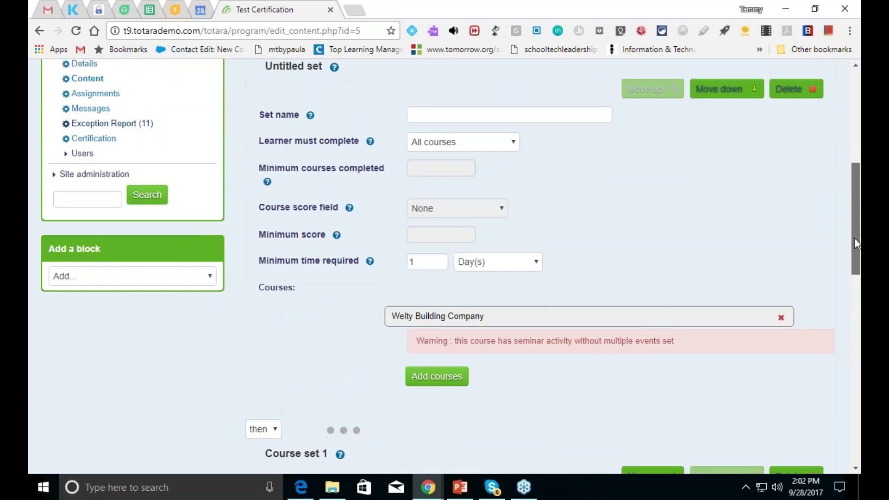
- Add Blended Learning Course: Franklin to the untitled set beside Welty Building Company
{"action": "left_click", "coordinate": [455, 377]}
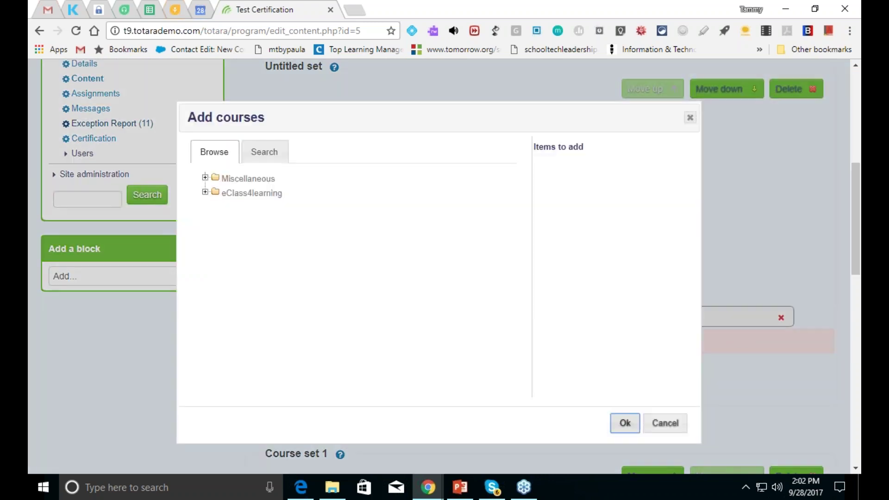
{"action": "left_click", "coordinate": [204, 178]}
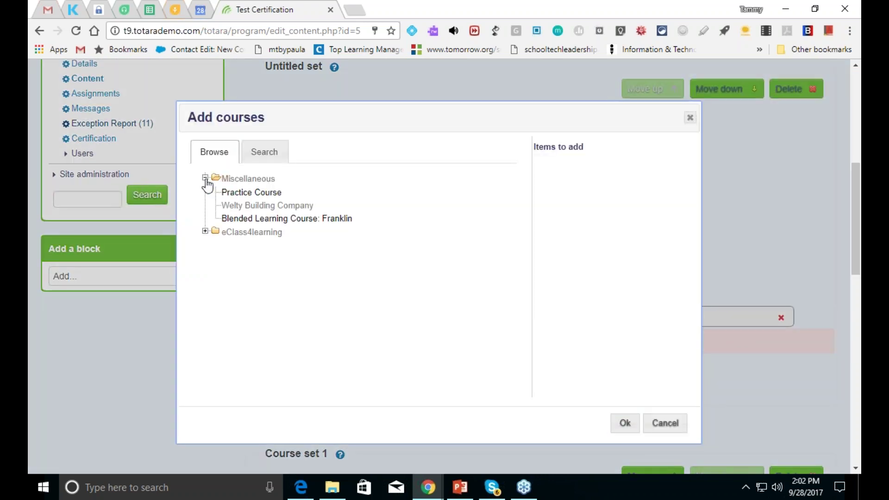
{"action": "left_click", "coordinate": [259, 218]}
{"action": "left_click", "coordinate": [625, 423]}
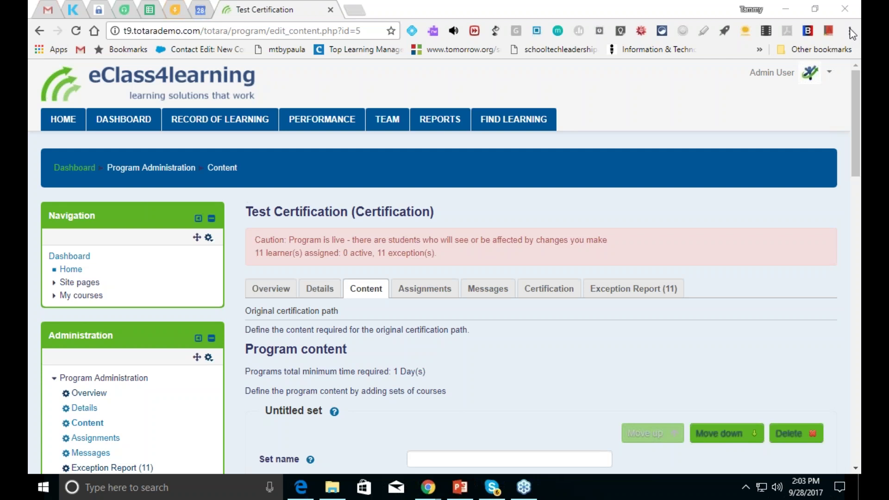
{"action": "left_click", "coordinate": [856, 9]}
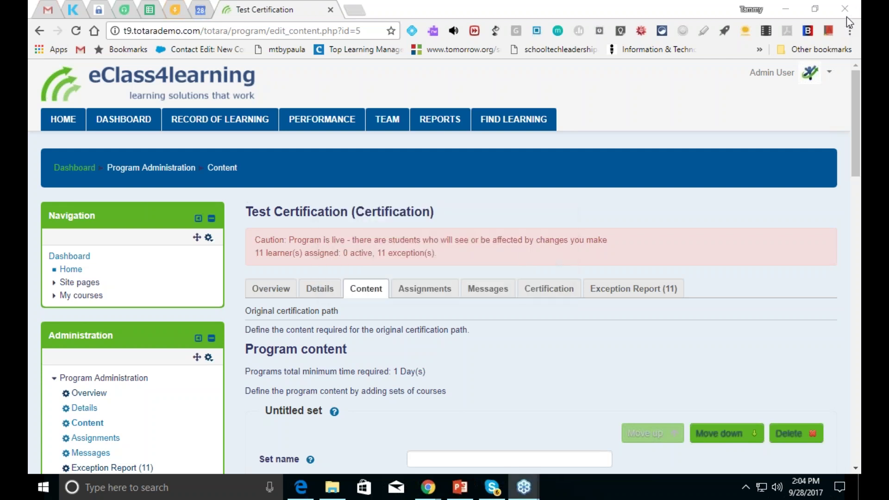
{"action": "left_click", "coordinate": [491, 264]}
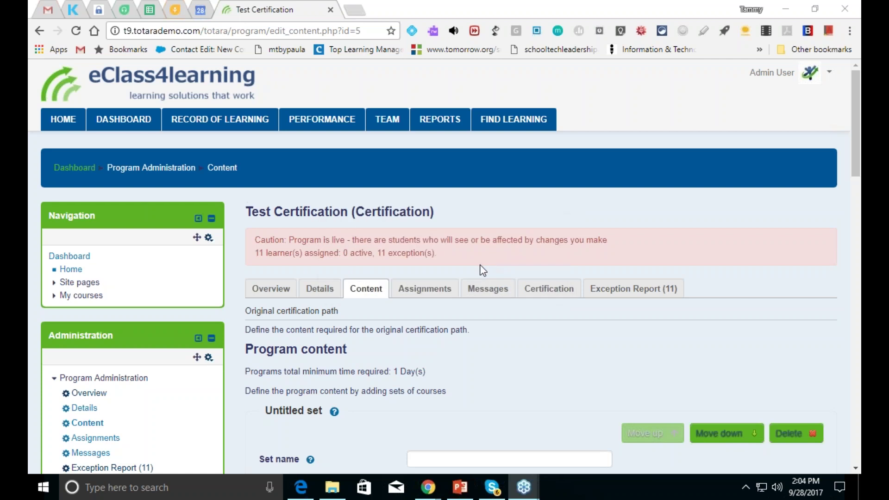